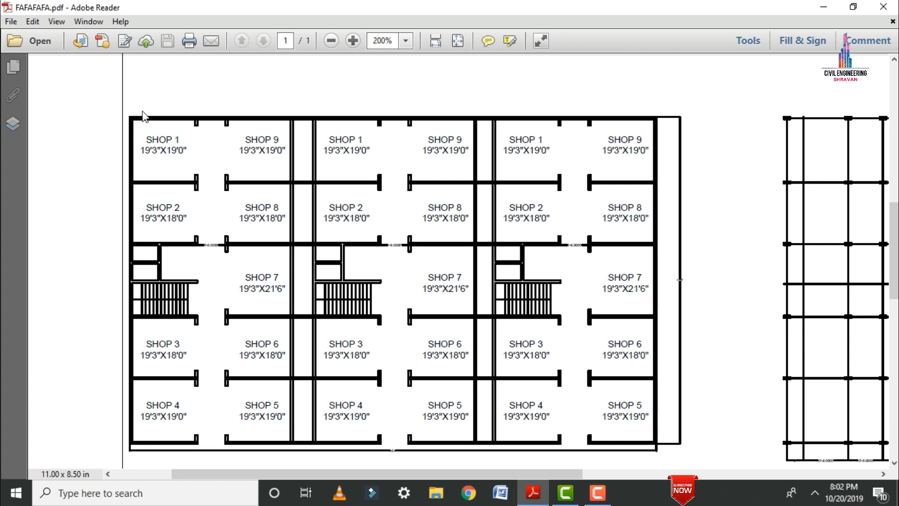
Look over the shop floor plan in the PDF, and launch STAAD.Pro V8i from the desktop.
scroll(144, 115, "up", 3, "ctrl")
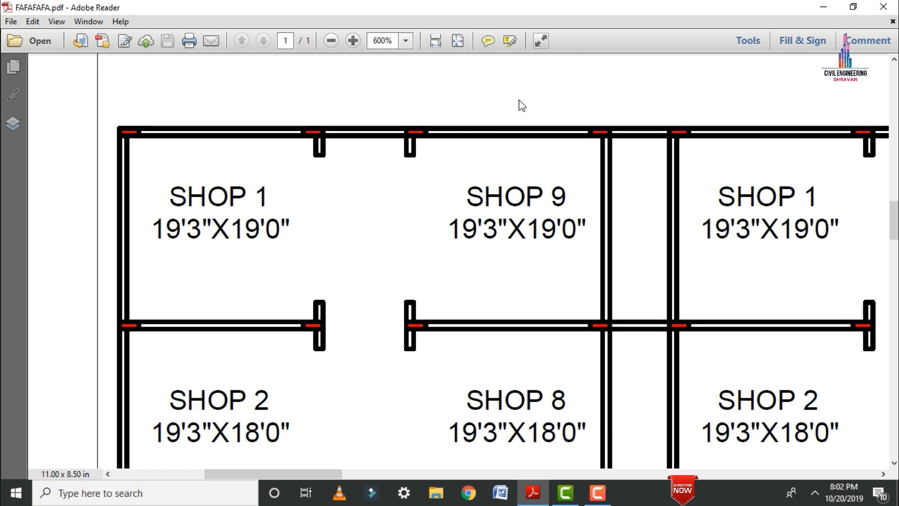
scroll(519, 100, "down", 4, "ctrl")
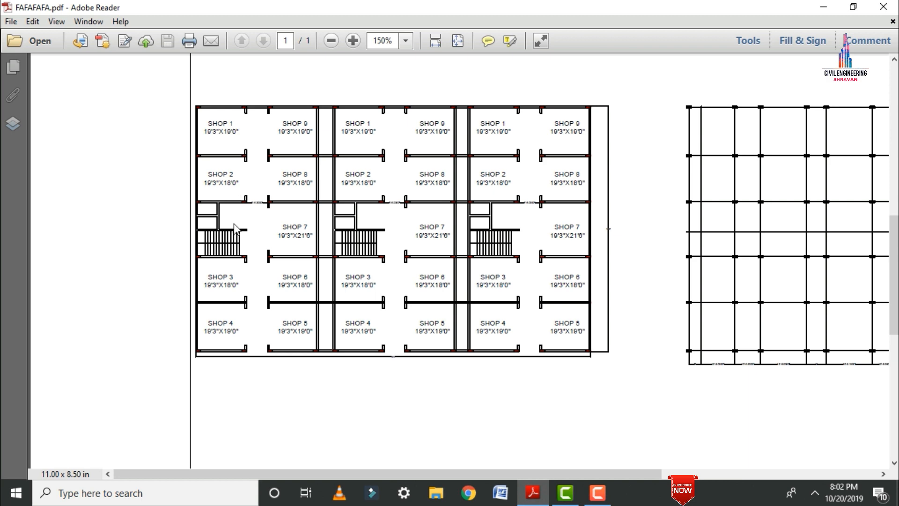
left_click(823, 7)
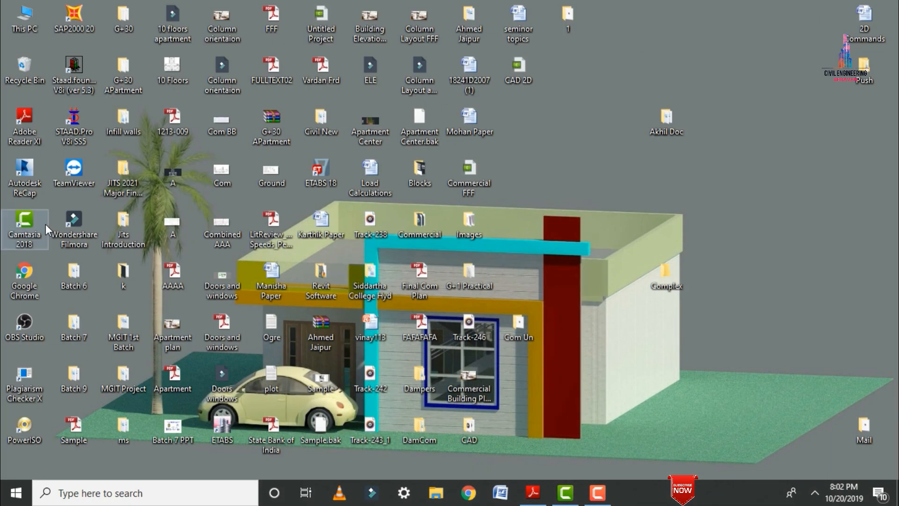
double_click(64, 129)
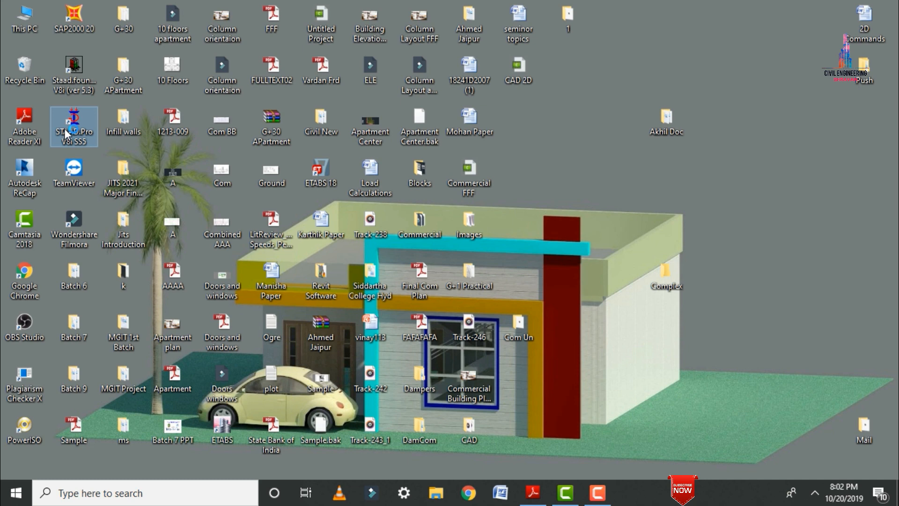
Start a new project of type Space with the file name Complex.
left_click(65, 130)
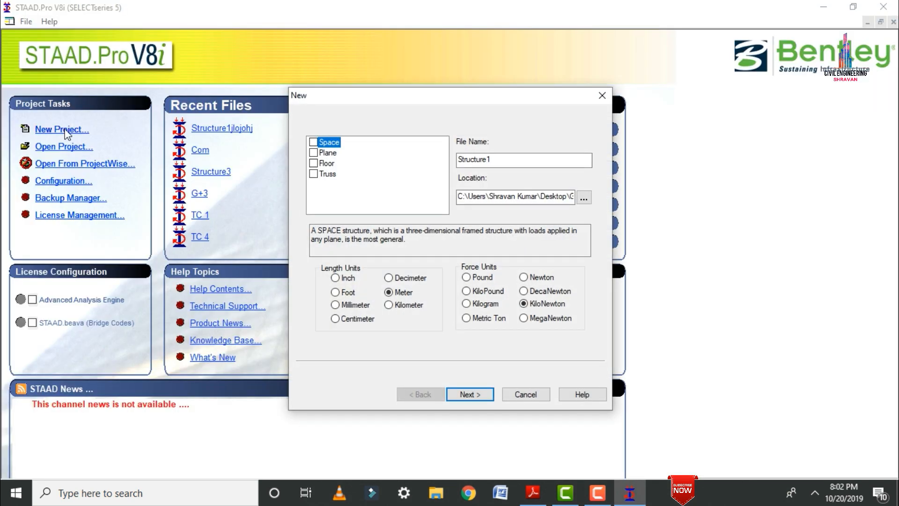
left_click(336, 143)
double_click(497, 159)
type("Complex")
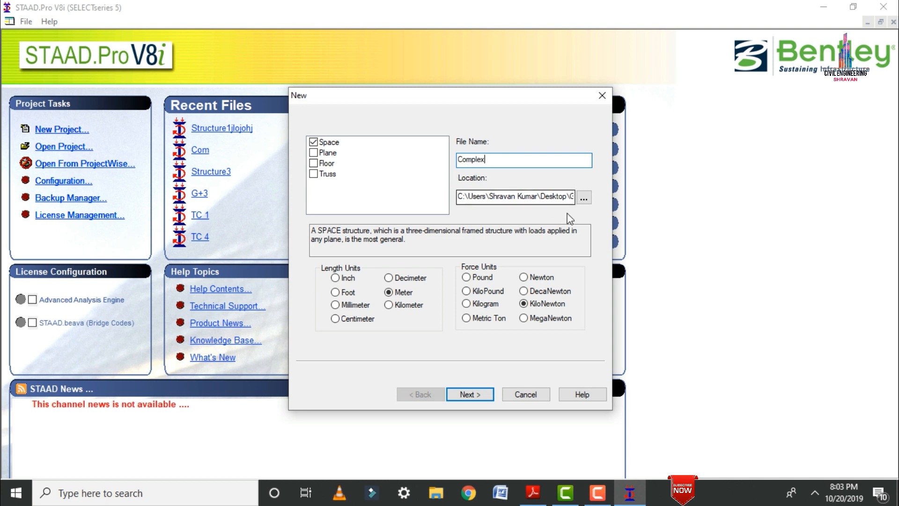
Set the project location to the Complex folder on the desktop and finish creating the project with Add Beam as the starting mode.
left_click(584, 199)
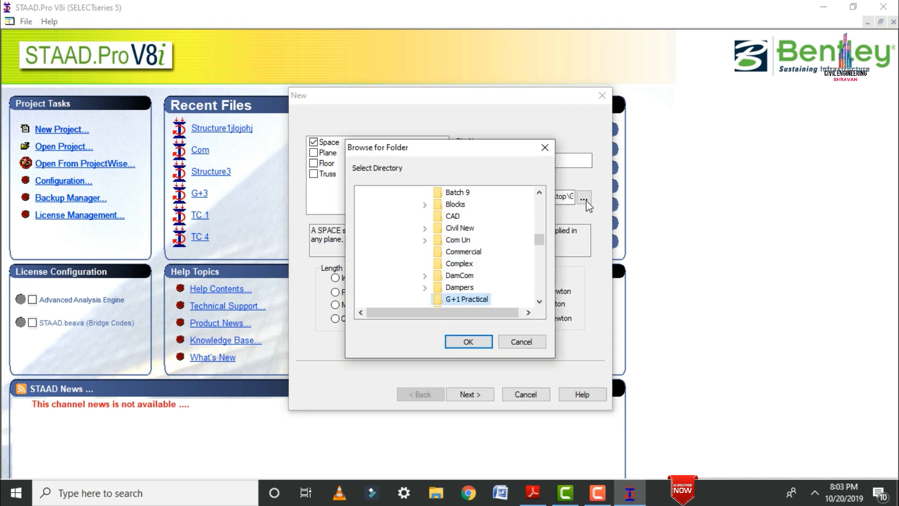
left_click(538, 302)
scroll(540, 281, "down", 2)
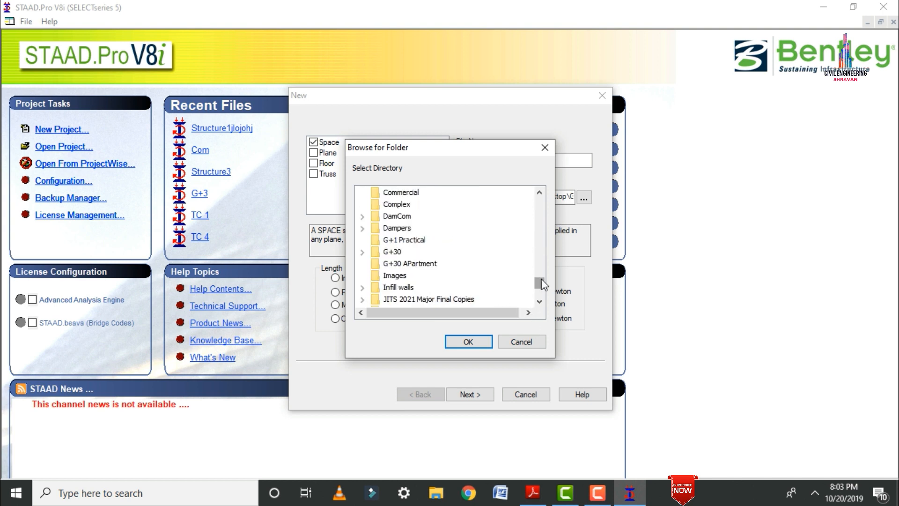
left_click(400, 205)
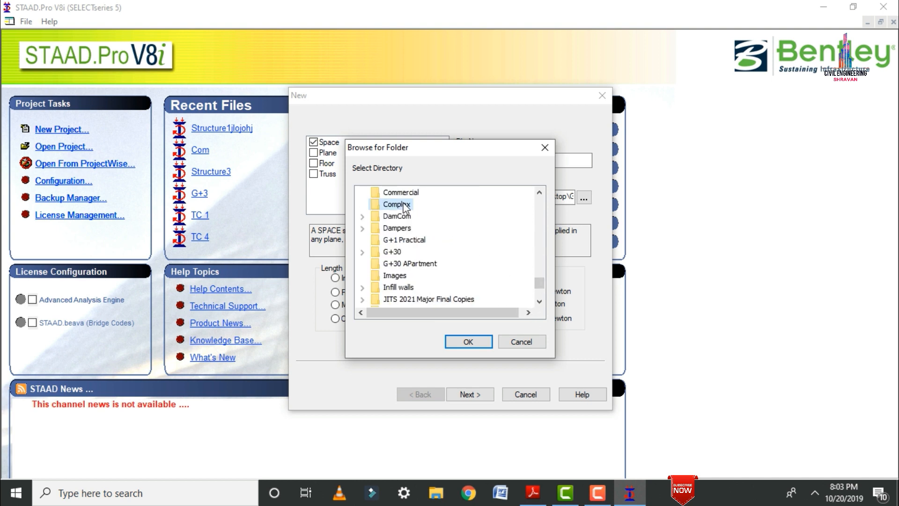
left_click(467, 342)
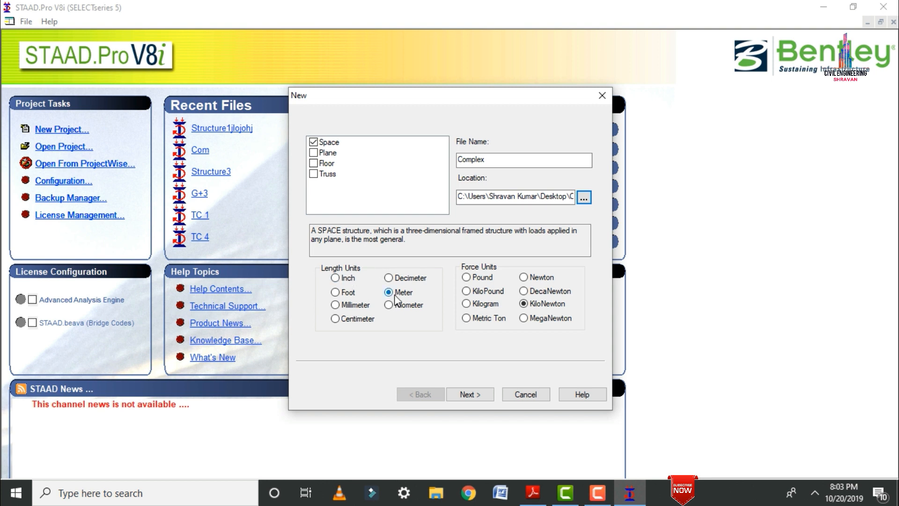
left_click(471, 393)
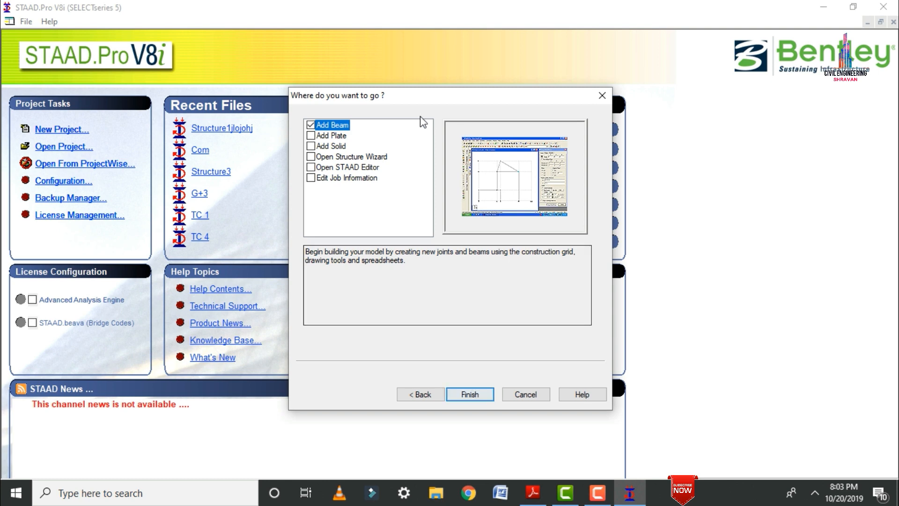
left_click(466, 392)
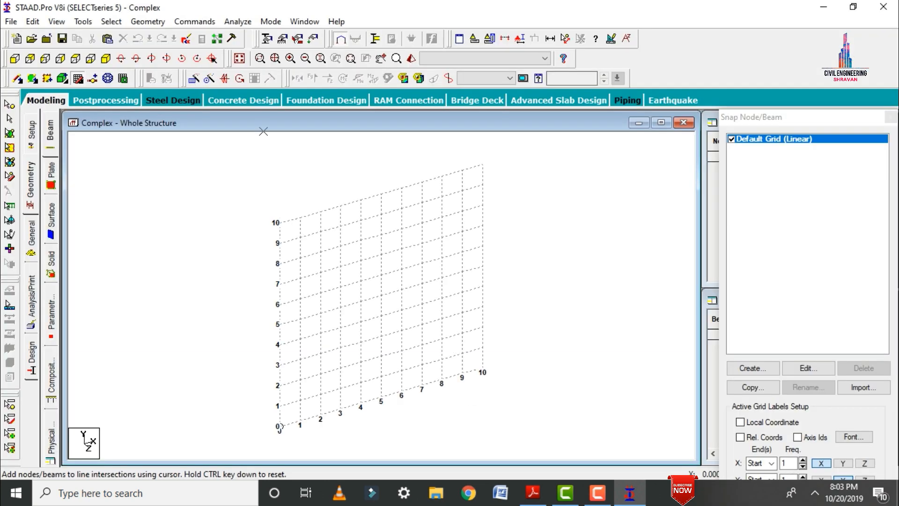
Run the Structure Wizard and start a Bay Frame prototype from the Frame Models.
left_click(157, 22)
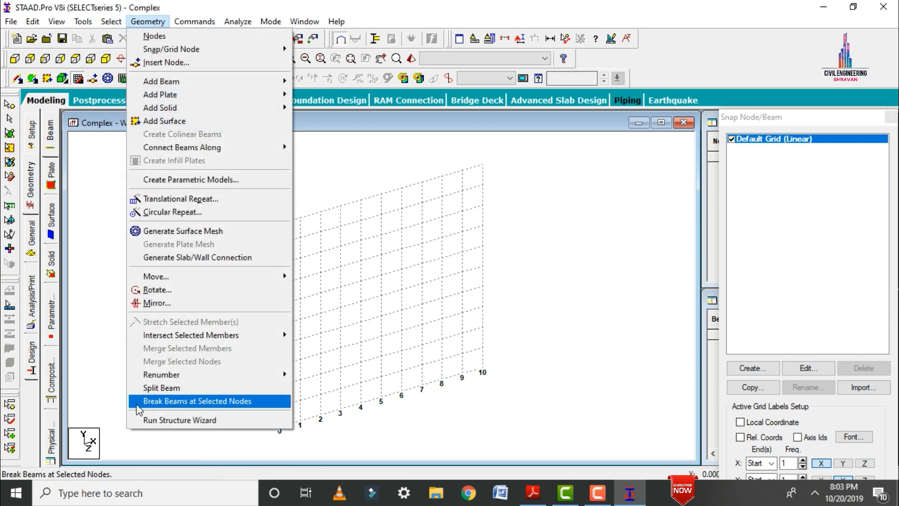
left_click(142, 420)
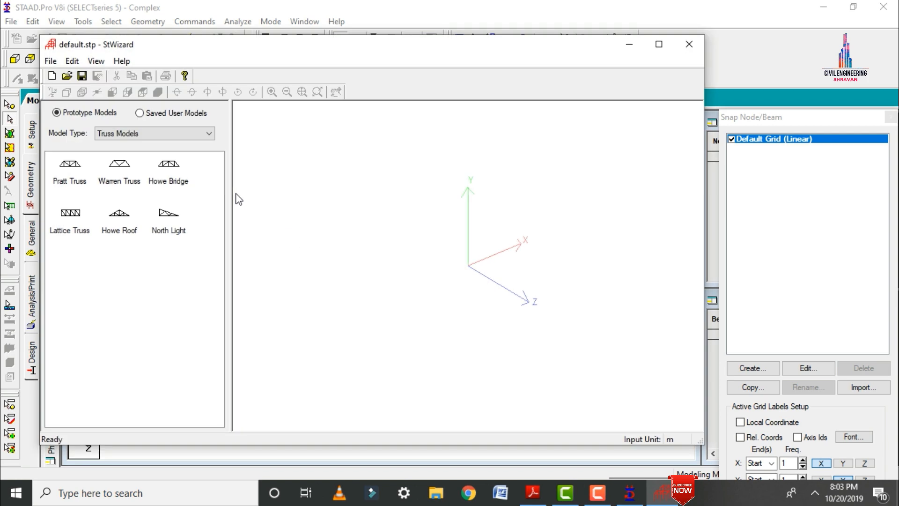
left_click(126, 133)
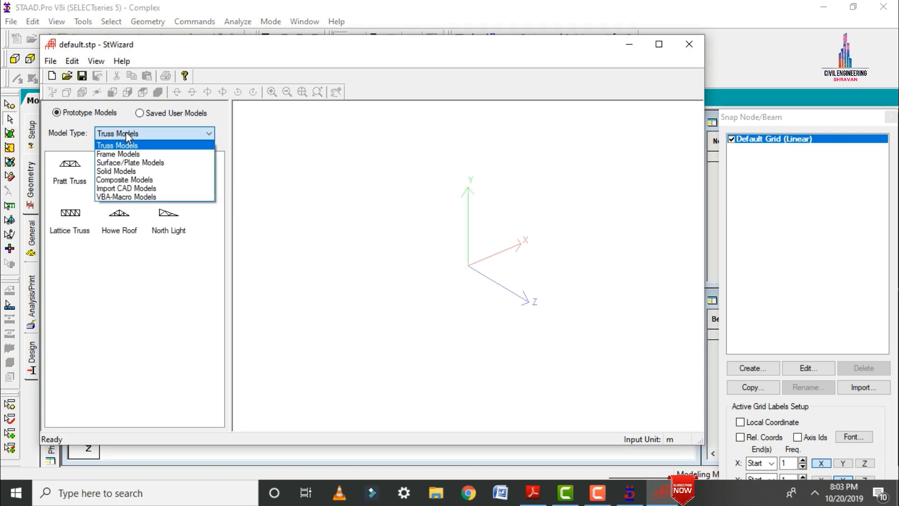
left_click(118, 154)
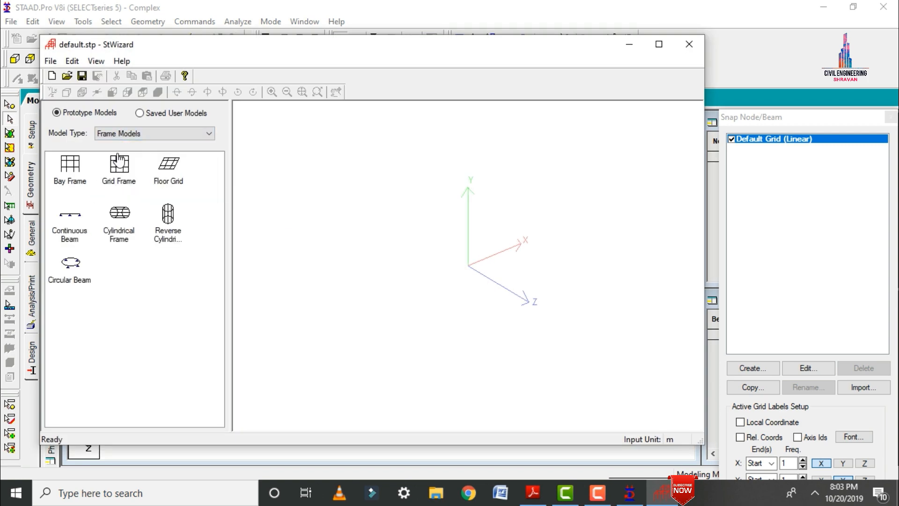
left_click(119, 165)
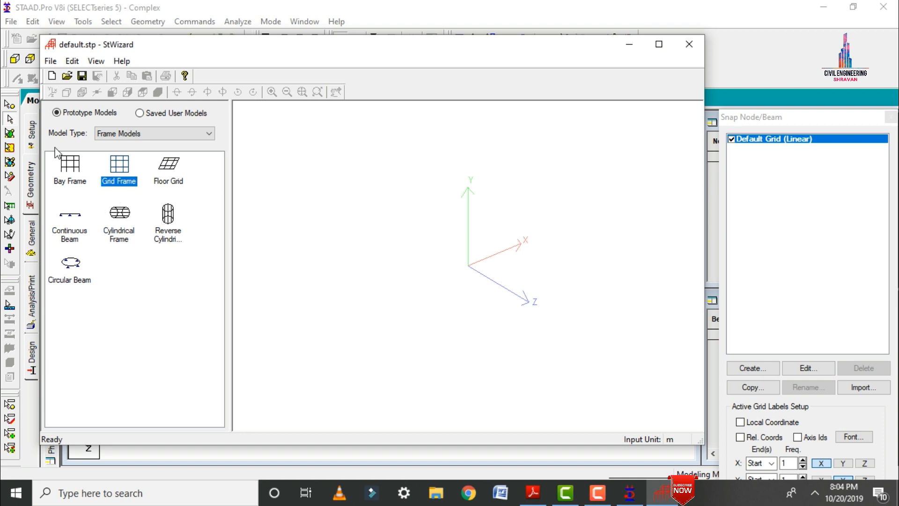
double_click(68, 169)
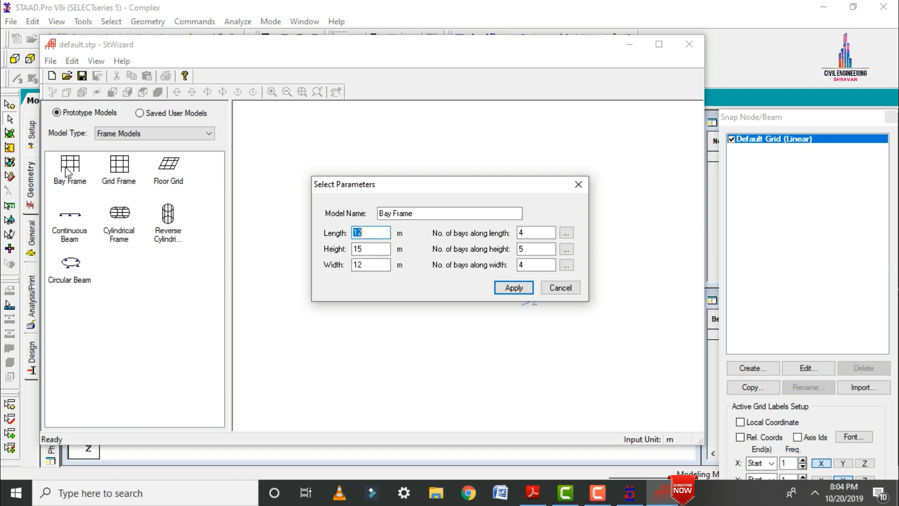
Set the bay frame's length to 11 m, height to 3 m and width to 20 m.
left_click(533, 492)
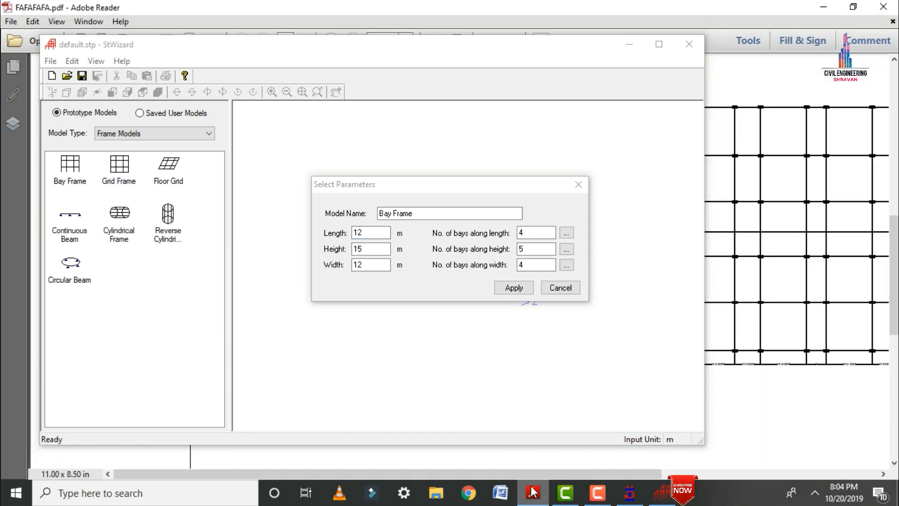
left_click(533, 492)
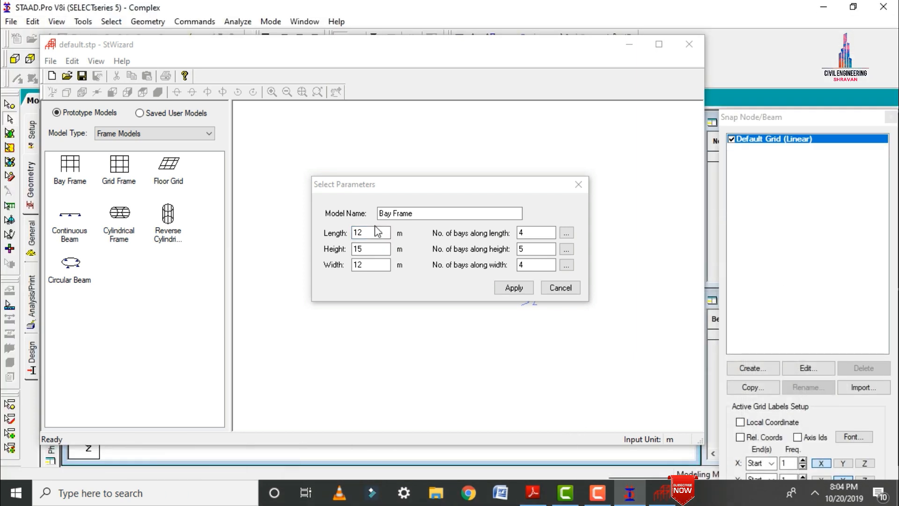
left_click(356, 233)
double_click(373, 232)
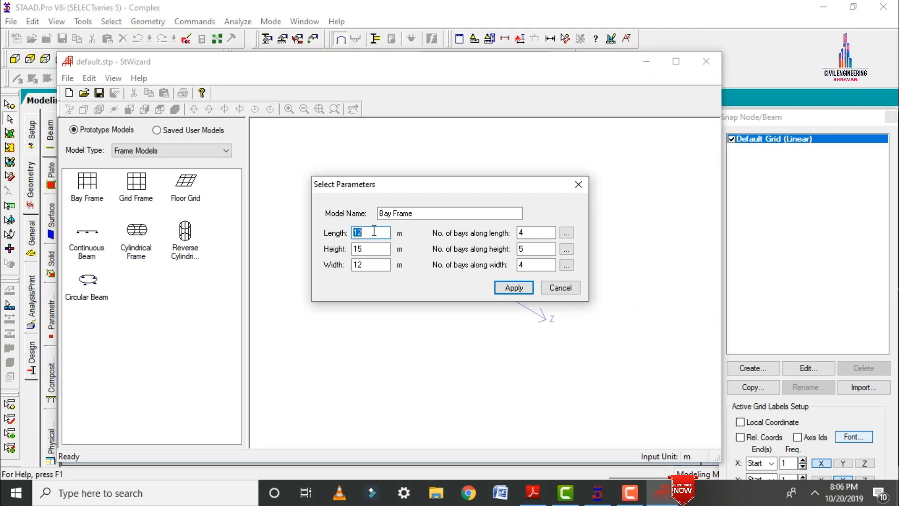
type("11")
key("Tab")
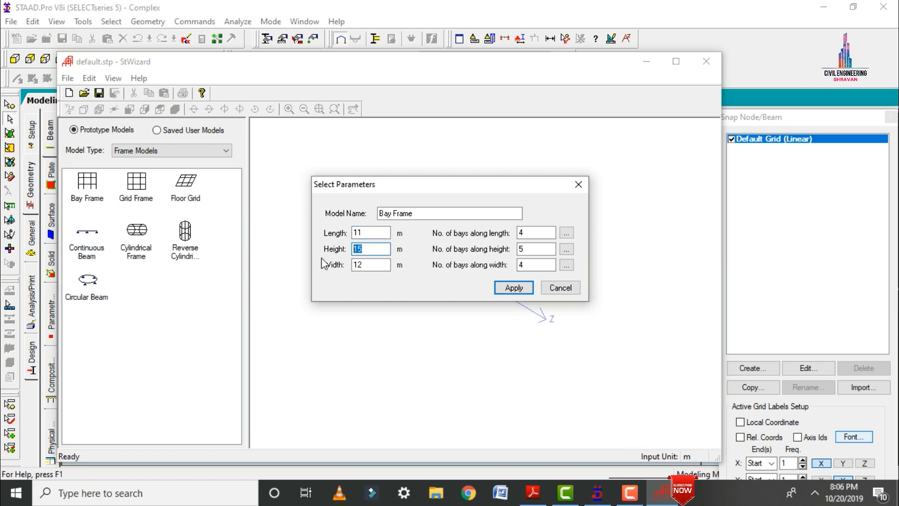
type("3")
key("Tab")
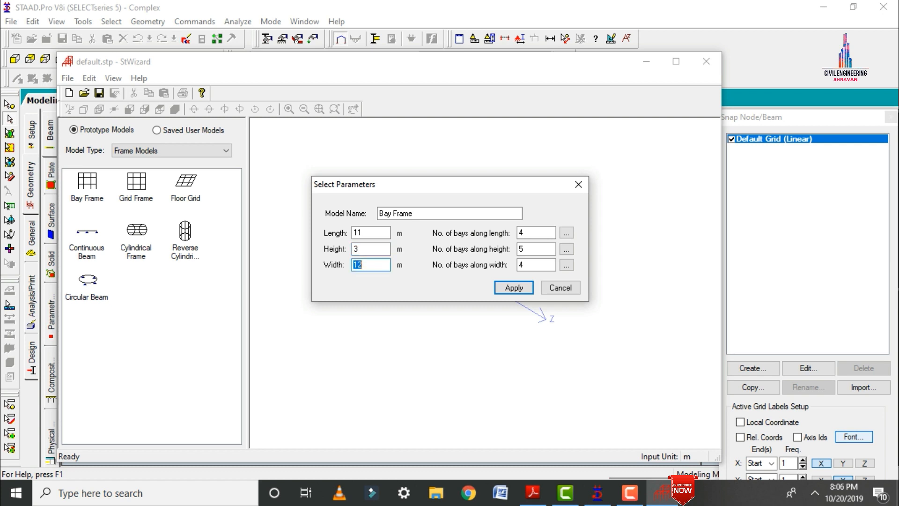
type("20")
Set the number of bays to 3 along the length, 1 along the height and 5 along the width.
left_click_drag(530, 231, 502, 231)
type("3")
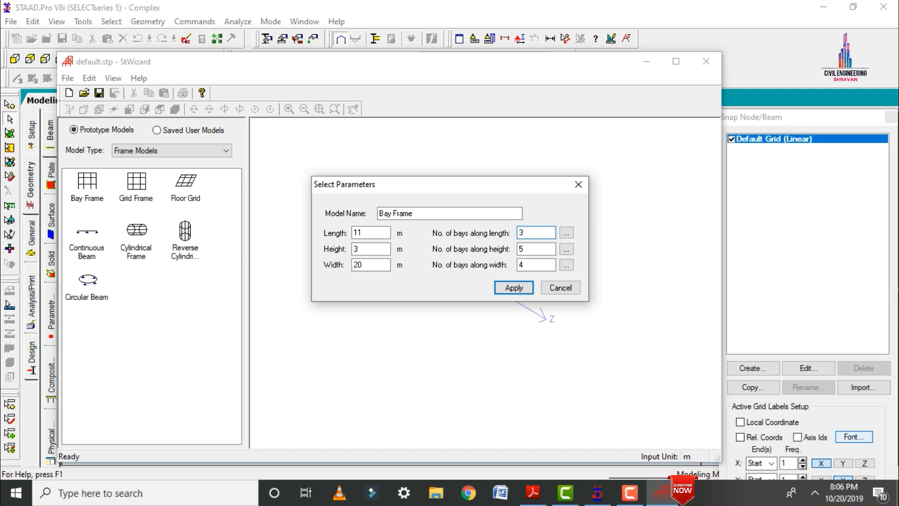
key("Tab")
type("1")
key("Tab")
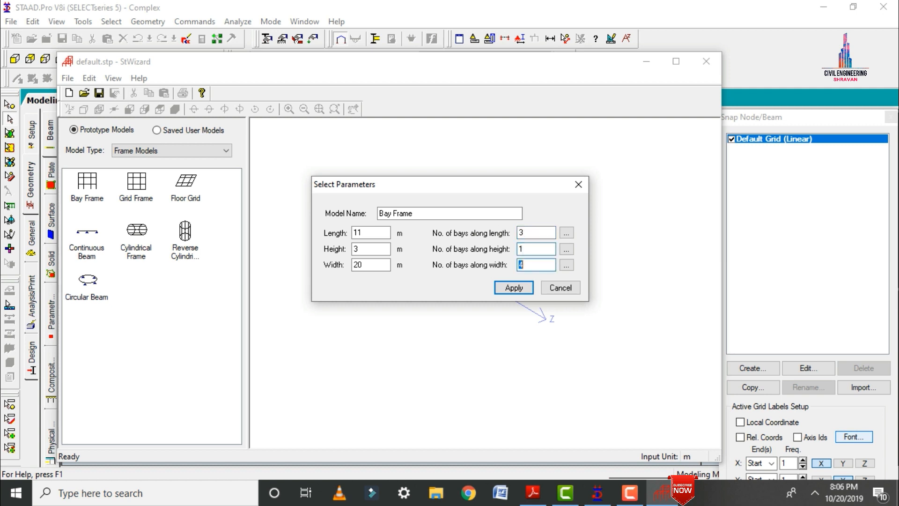
type("5")
Set the individual bay lengths along the frame's length to 4, 3 and 4 m.
left_click(563, 236)
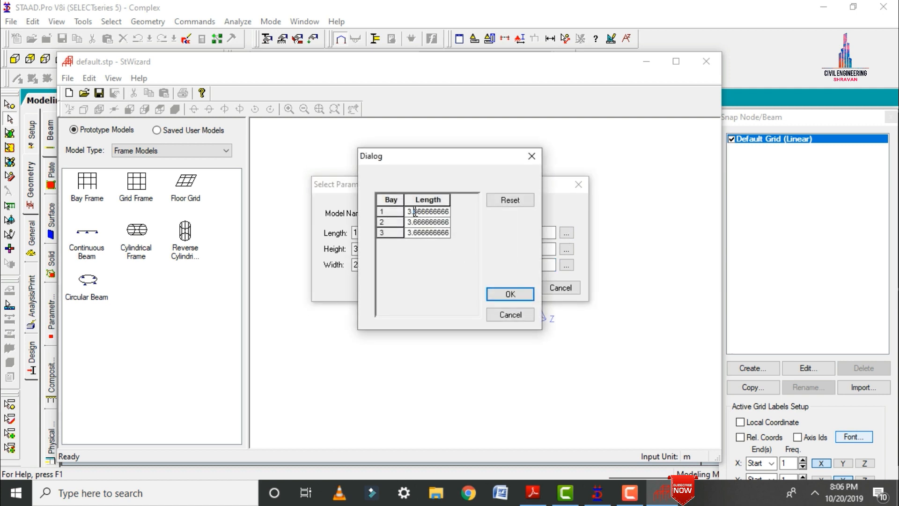
double_click(414, 211)
type("4")
key("Down")
type("3")
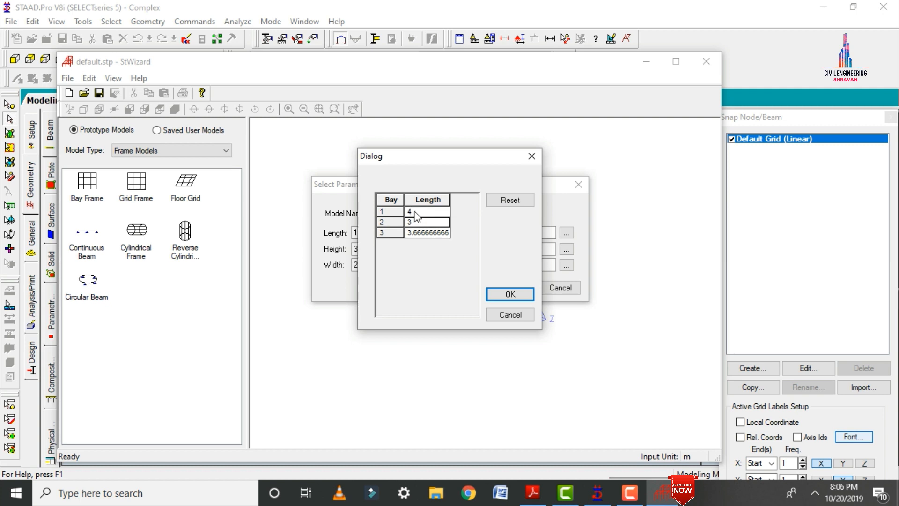
key("Down")
type("4")
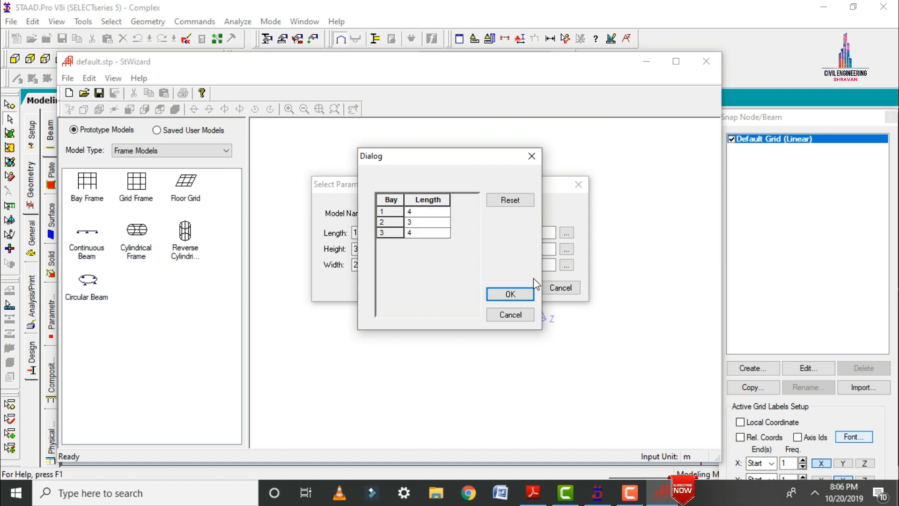
left_click(510, 294)
Accept the default bay spacings along the height and width, and generate the bay frame.
left_click(566, 248)
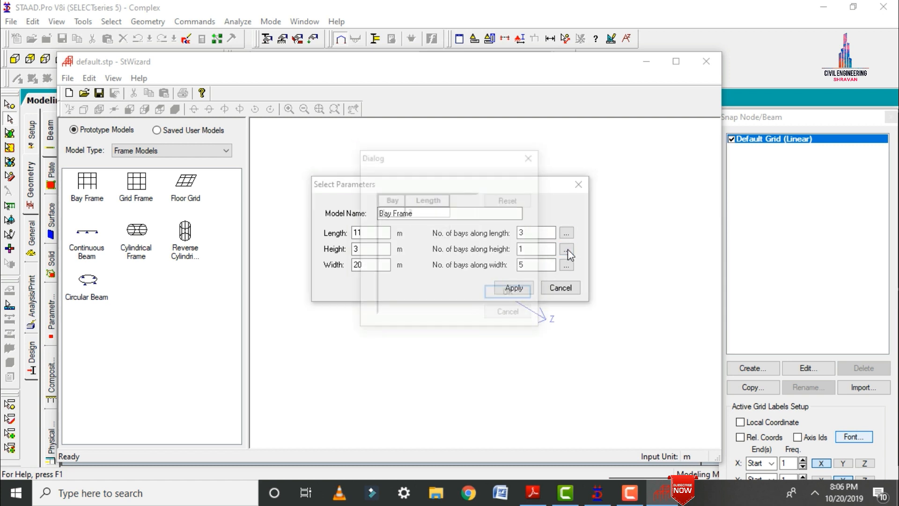
left_click(507, 293)
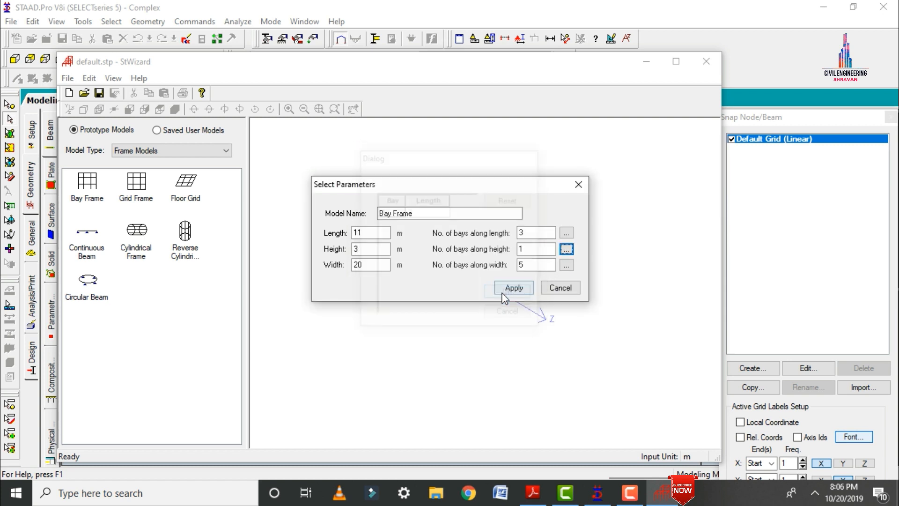
left_click(566, 265)
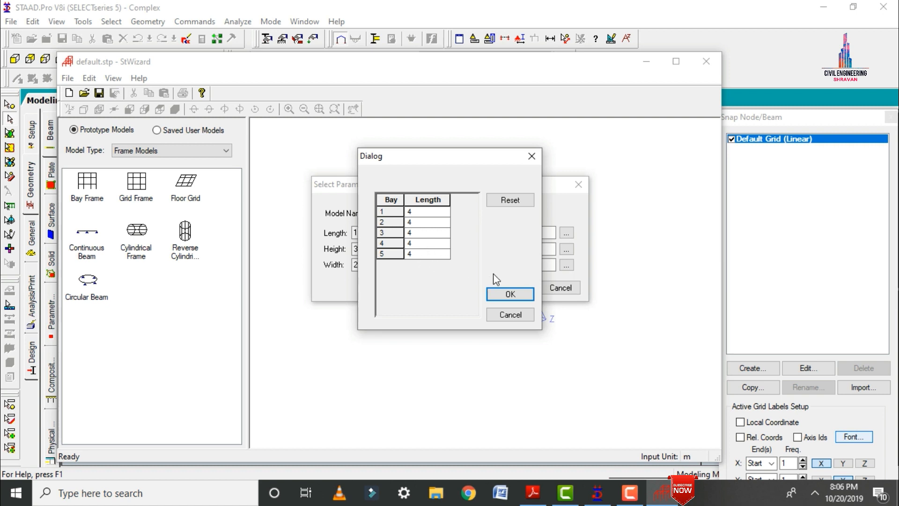
left_click(509, 295)
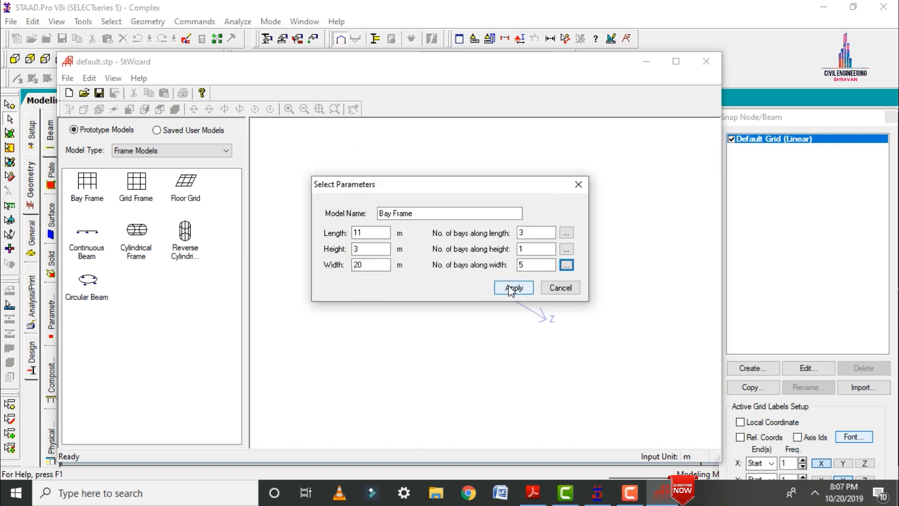
left_click(511, 288)
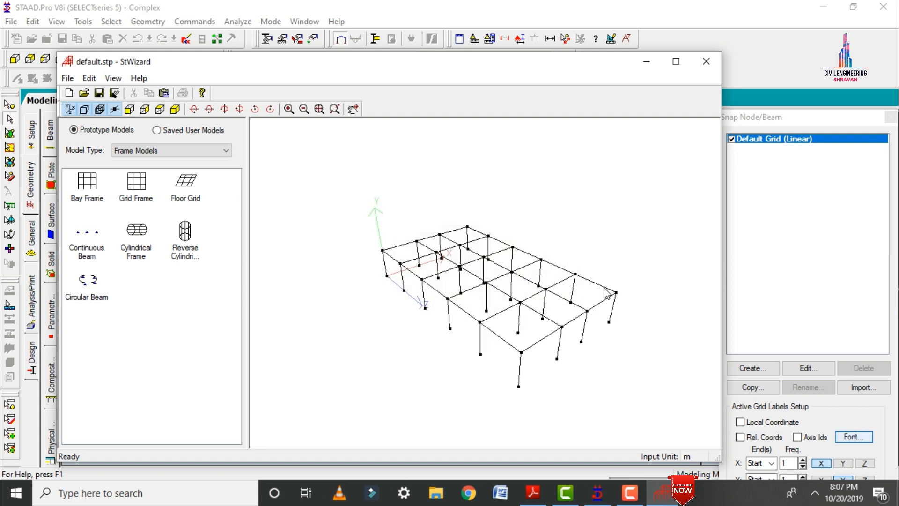
Transfer the bay frame prototype into the STAAD.Pro model at zero X, Y and Z offset, and show it isometrically.
left_click_drag(607, 293, 613, 321)
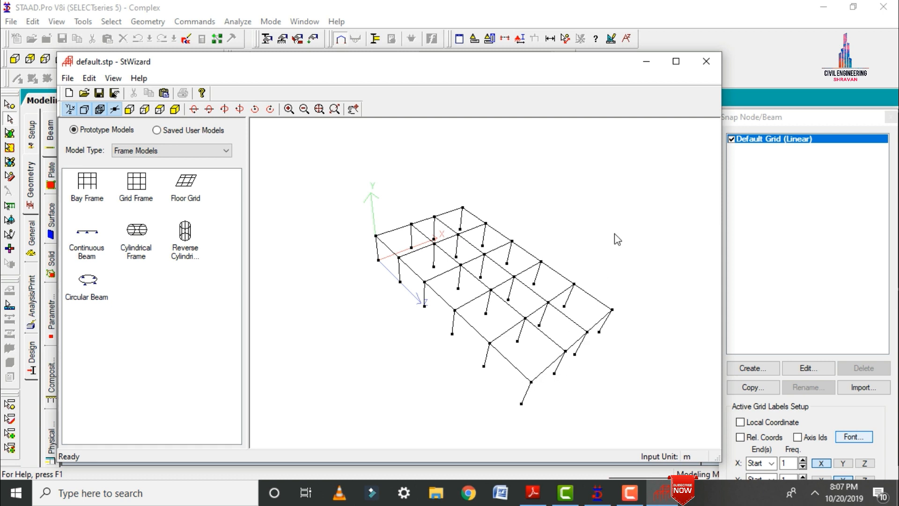
left_click(706, 61)
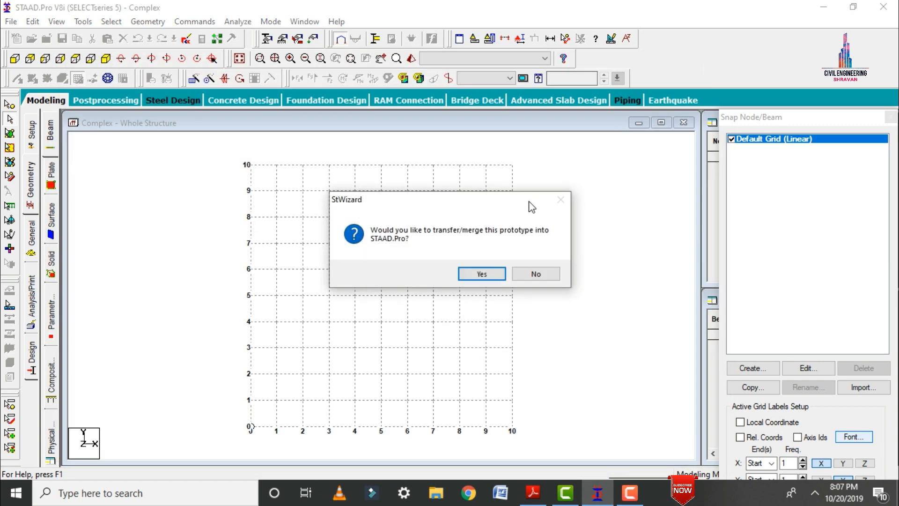
left_click(481, 273)
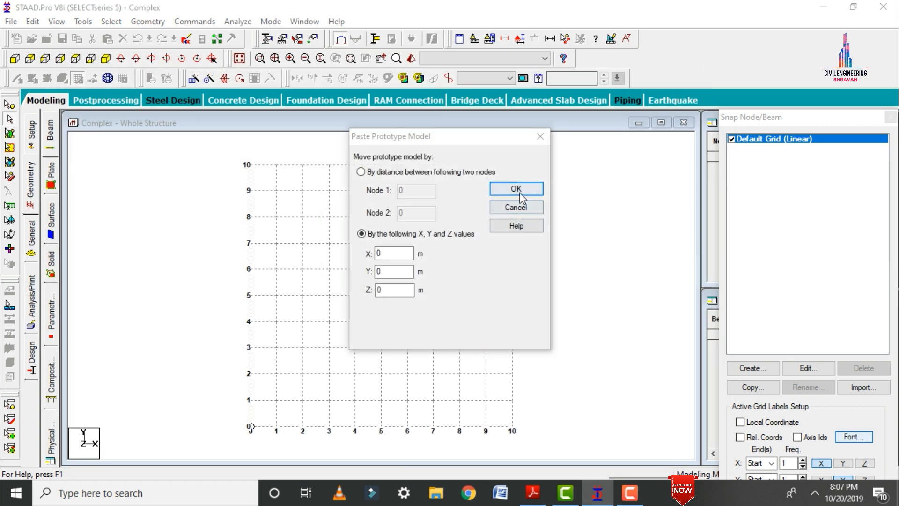
left_click(517, 188)
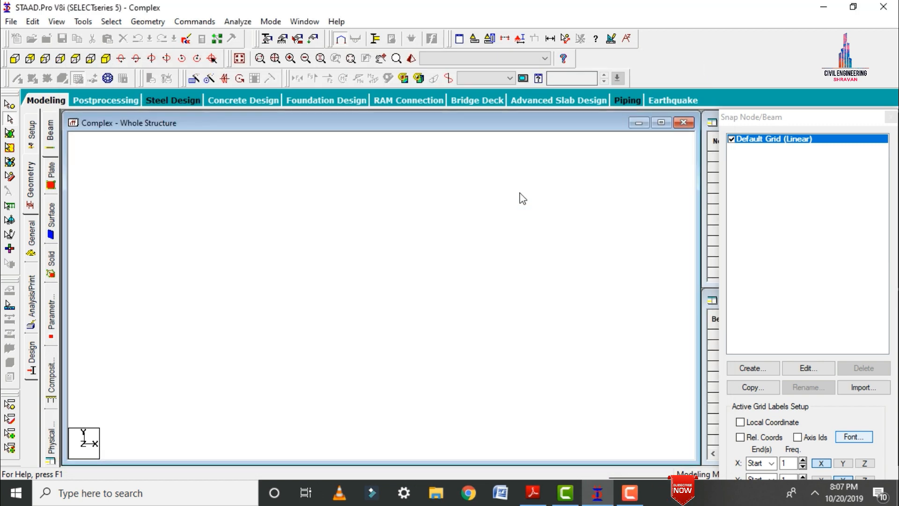
left_click(107, 59)
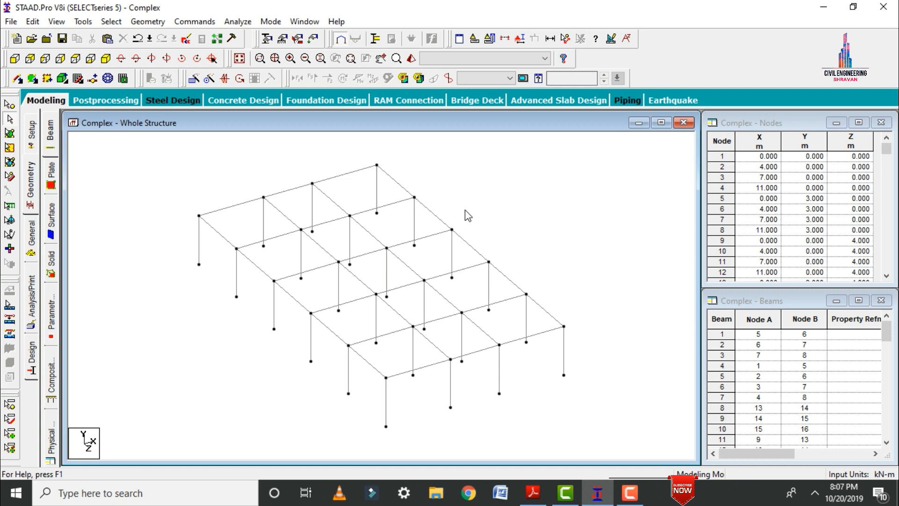
Repeat the whole frame one step along global Y at 3 m spacing with Translational Repeat, with Link Steps enabled.
key("ctrl+a")
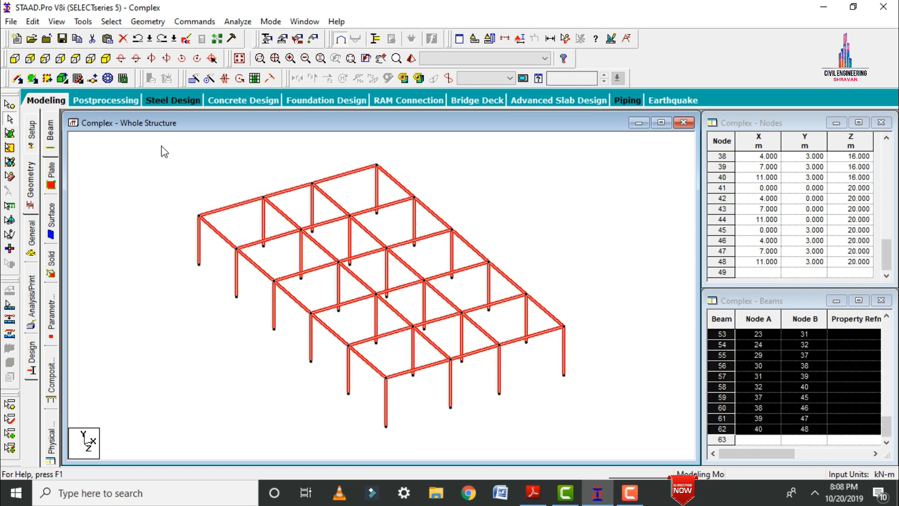
left_click(193, 78)
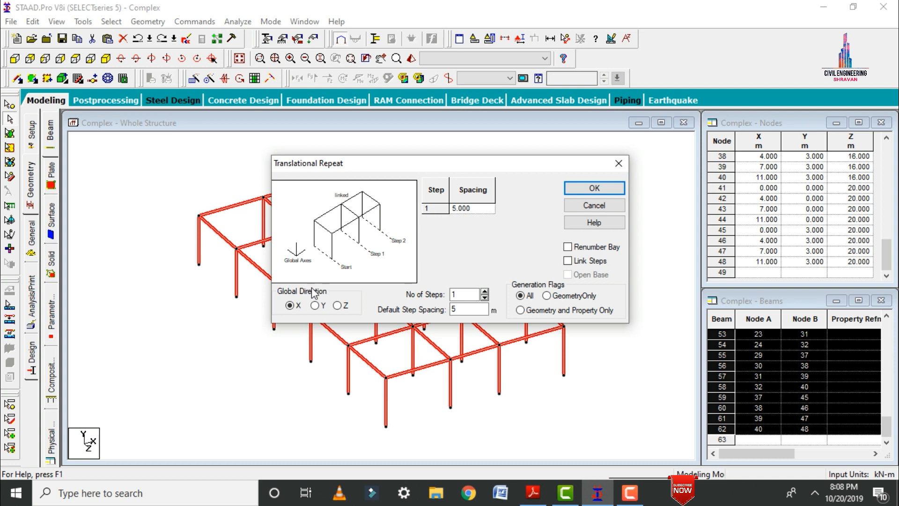
left_click(315, 305)
double_click(453, 309)
type("3")
left_click(577, 261)
left_click(588, 188)
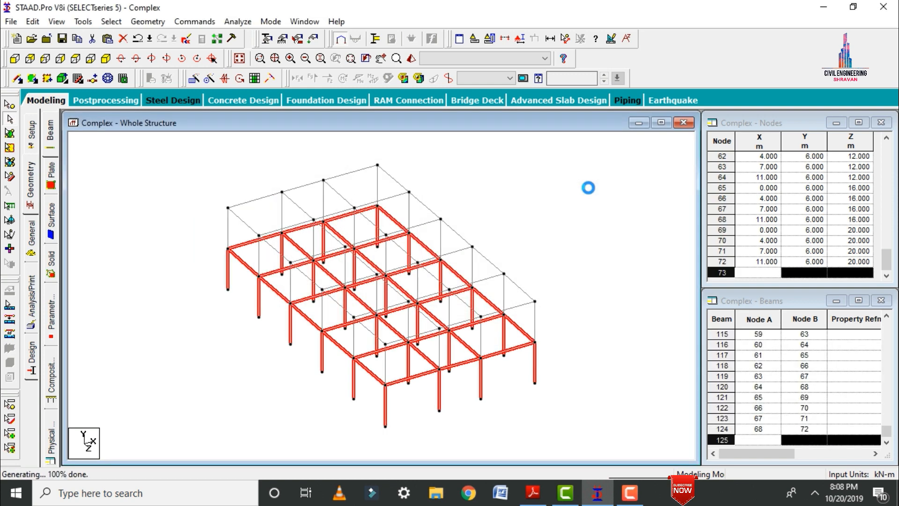
Clear the selection and let auto save store the file.
left_click(562, 274)
left_click(447, 273)
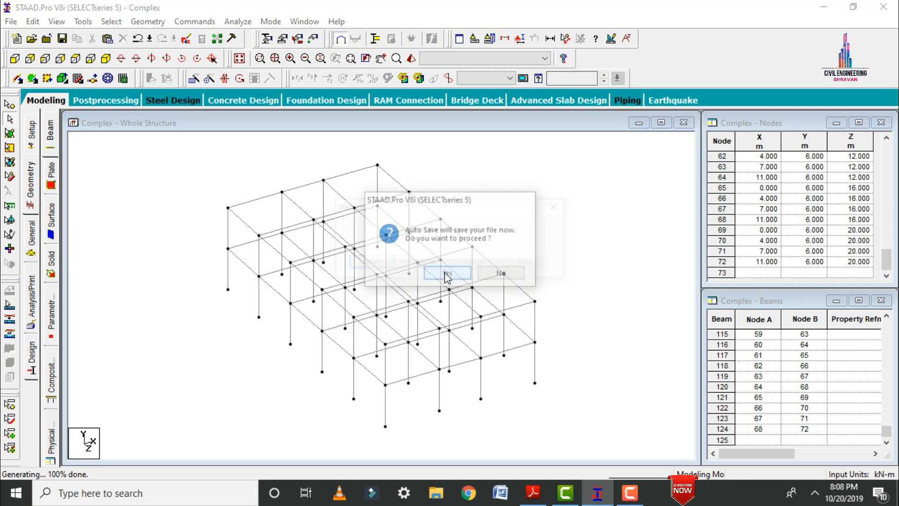
left_click(364, 263)
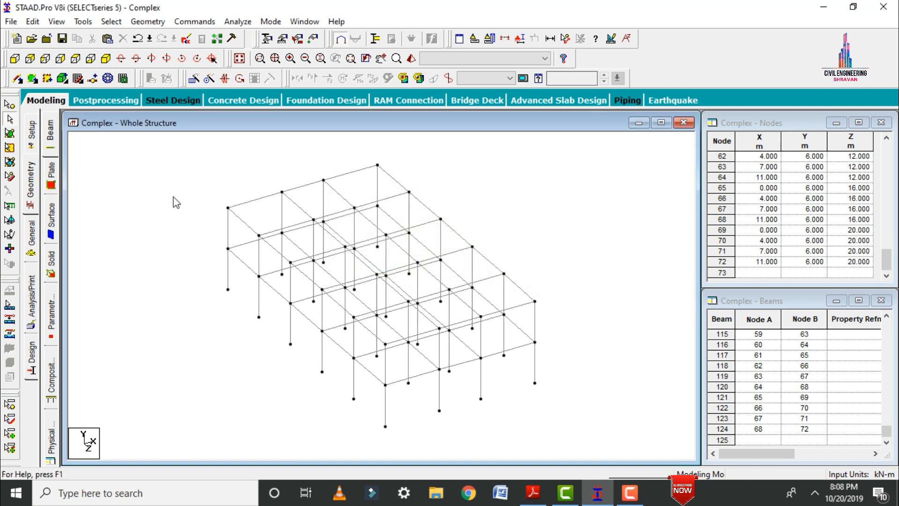
Isolate the upper storey by windowing its members in the front view, and show it isometrically.
left_click(14, 59)
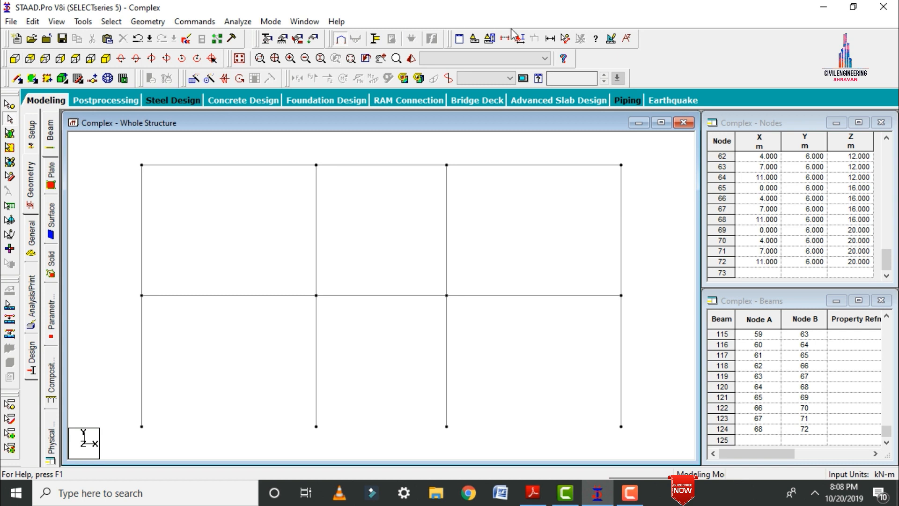
left_click(518, 38)
left_click(492, 168)
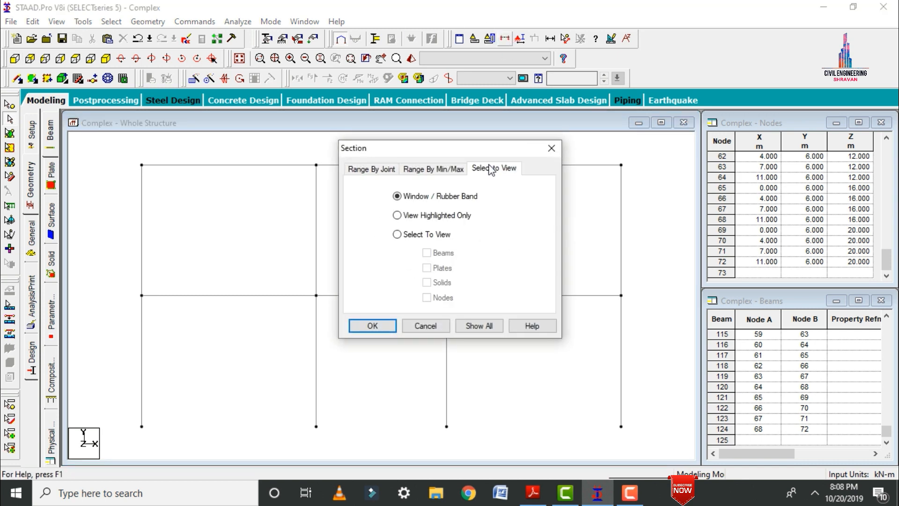
left_click(371, 324)
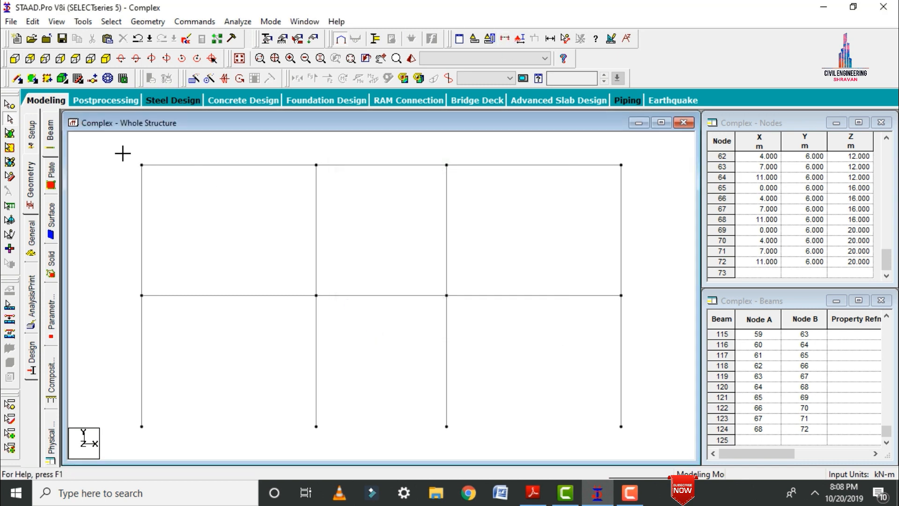
left_click_drag(123, 153, 636, 299)
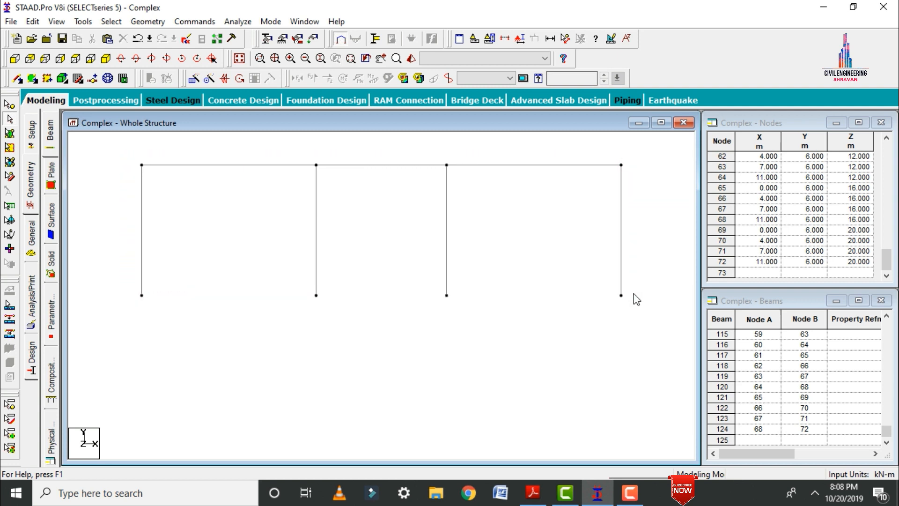
left_click(105, 59)
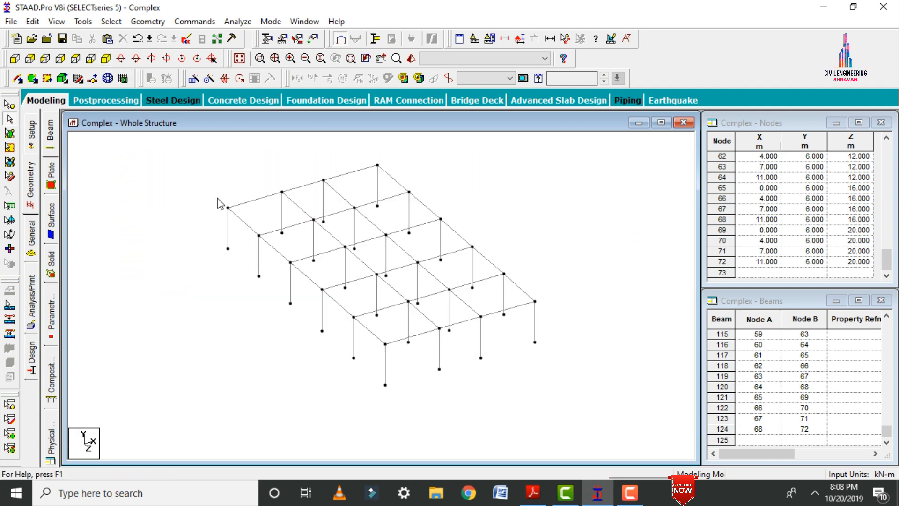
Add quad plates over the three roof bays of the rearmost row by picking the corner nodes of each bay.
left_click(32, 80)
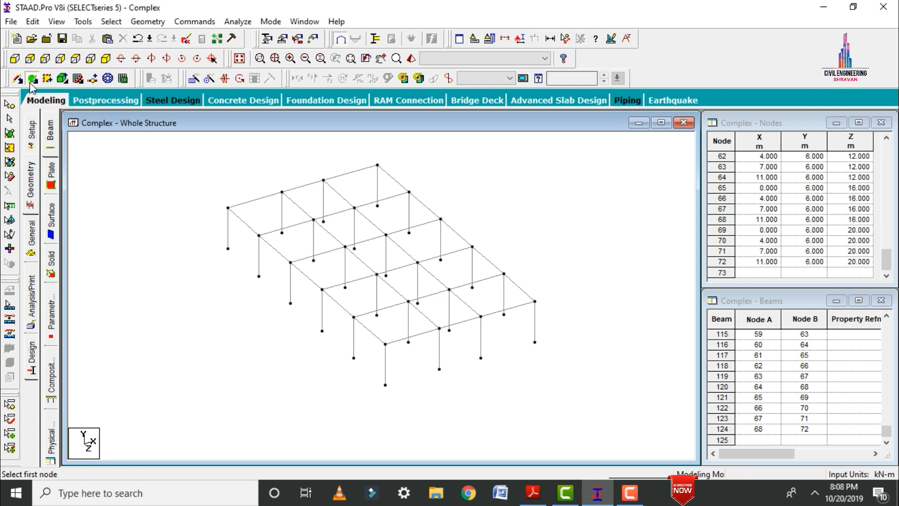
left_click(228, 208)
left_click(282, 192)
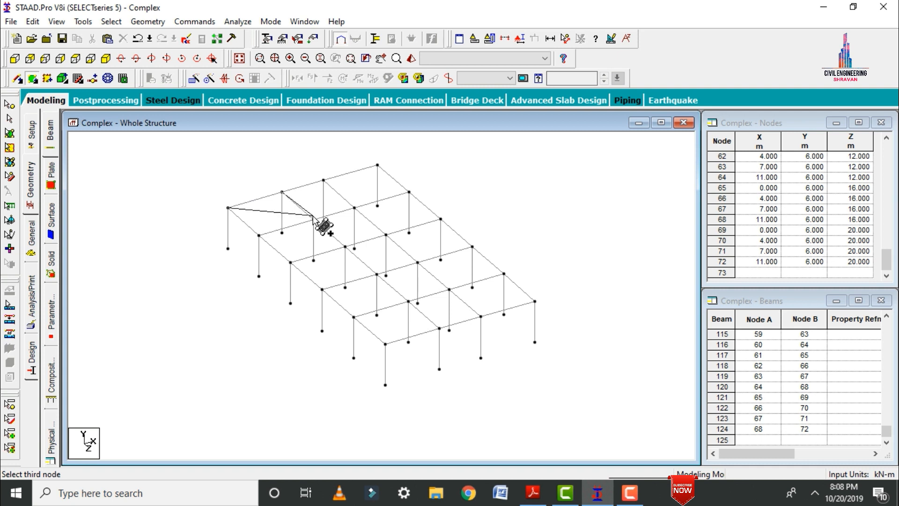
left_click(313, 219)
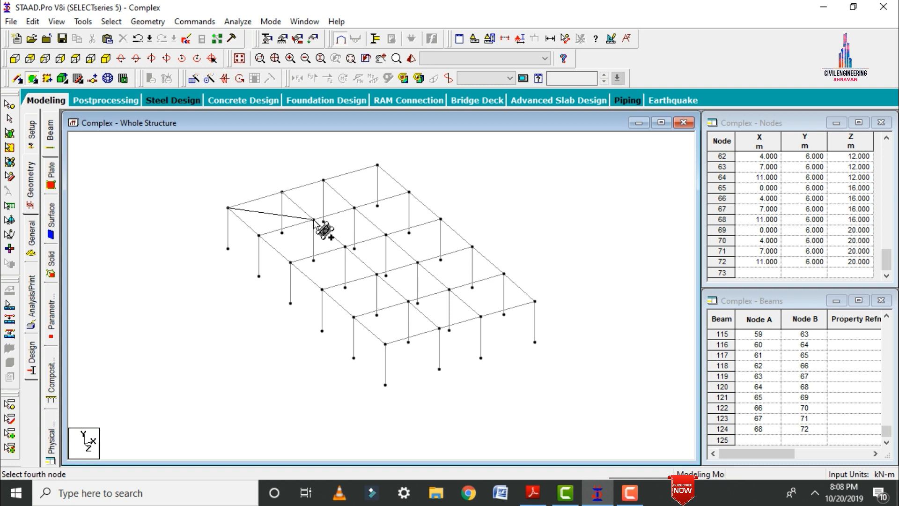
left_click(259, 235)
left_click(282, 191)
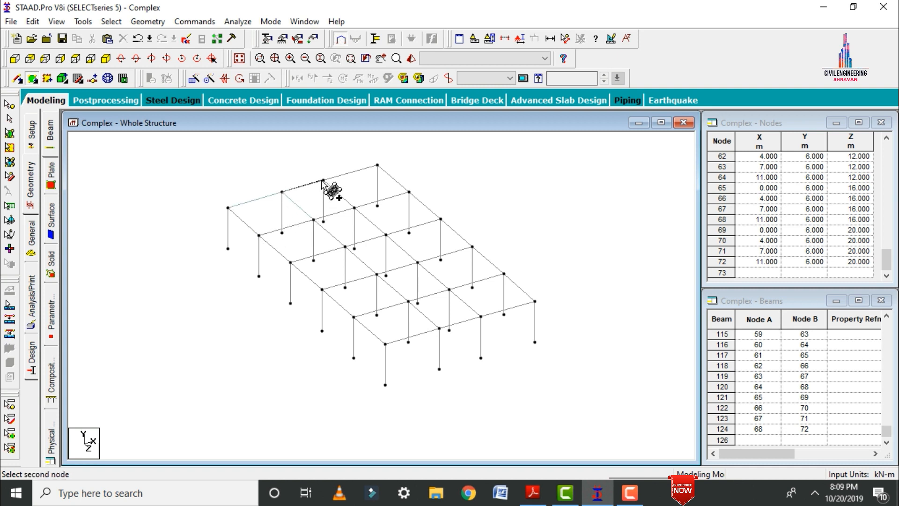
left_click(323, 180)
left_click(354, 207)
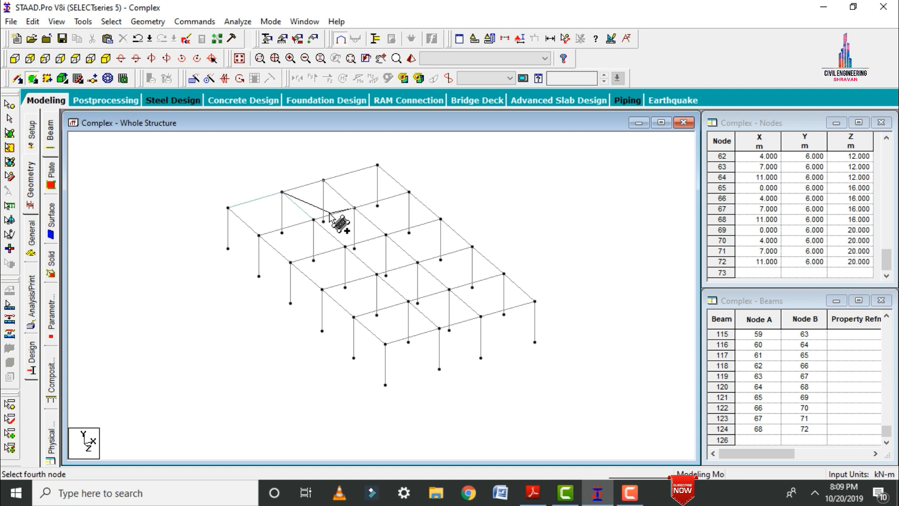
left_click(314, 219)
left_click(323, 180)
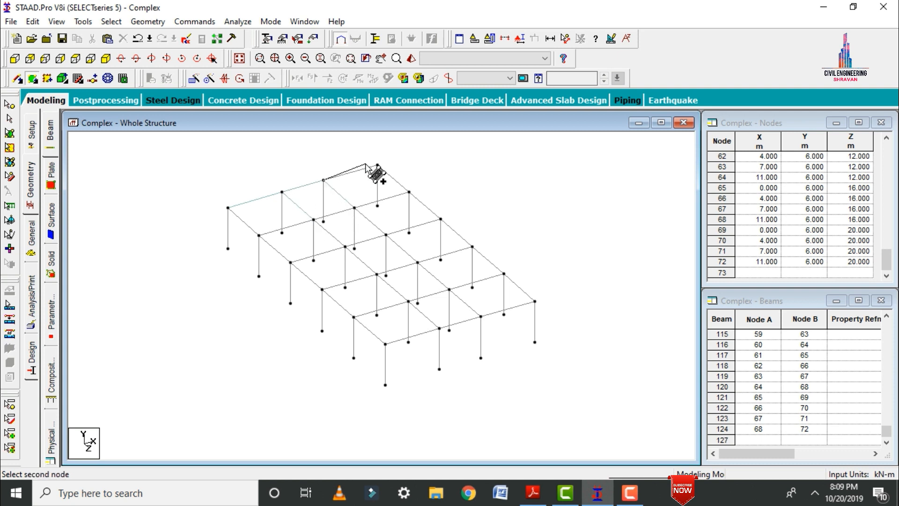
left_click(377, 165)
left_click(409, 192)
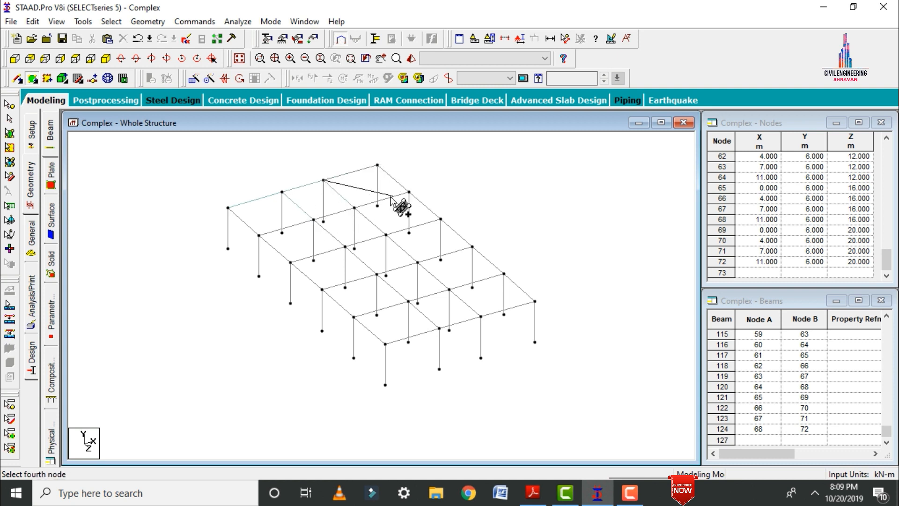
left_click(354, 207)
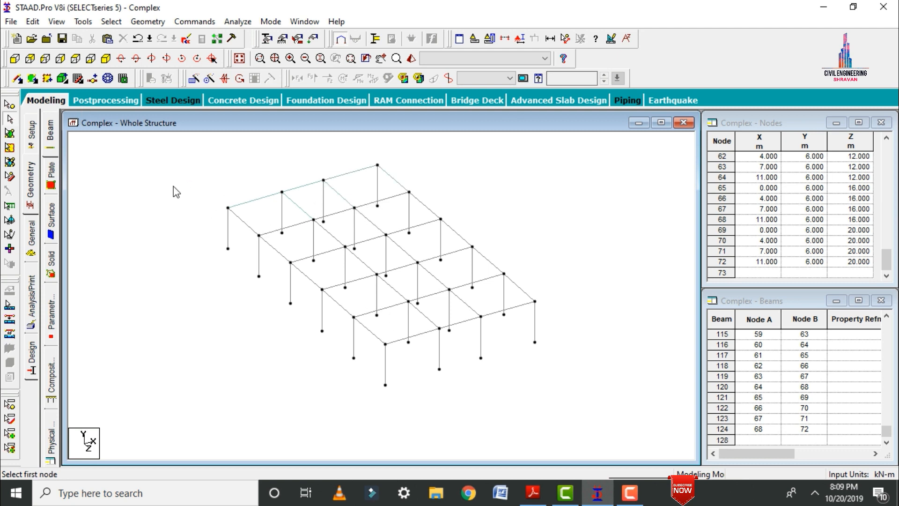
Select all plates and repeat them 4 steps along global Z to cover the remaining rows of roof bays.
left_click(10, 147)
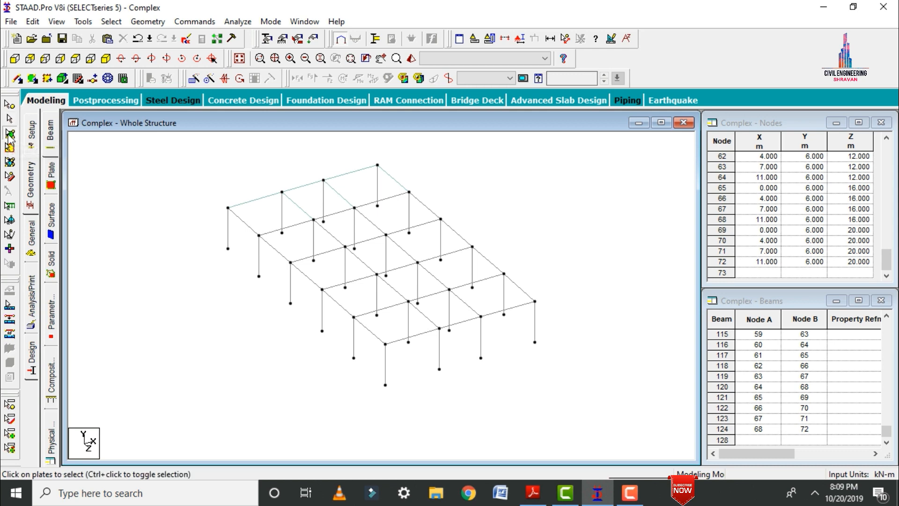
key("ctrl+a")
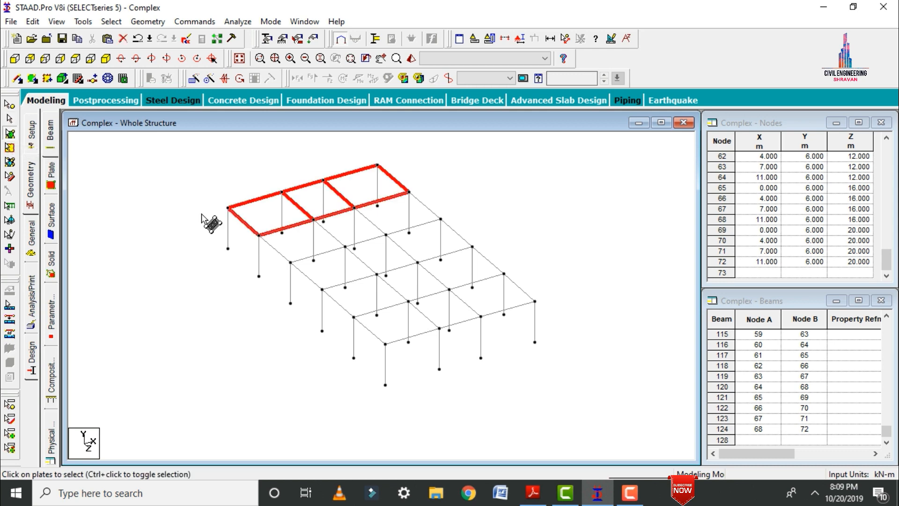
left_click(191, 79)
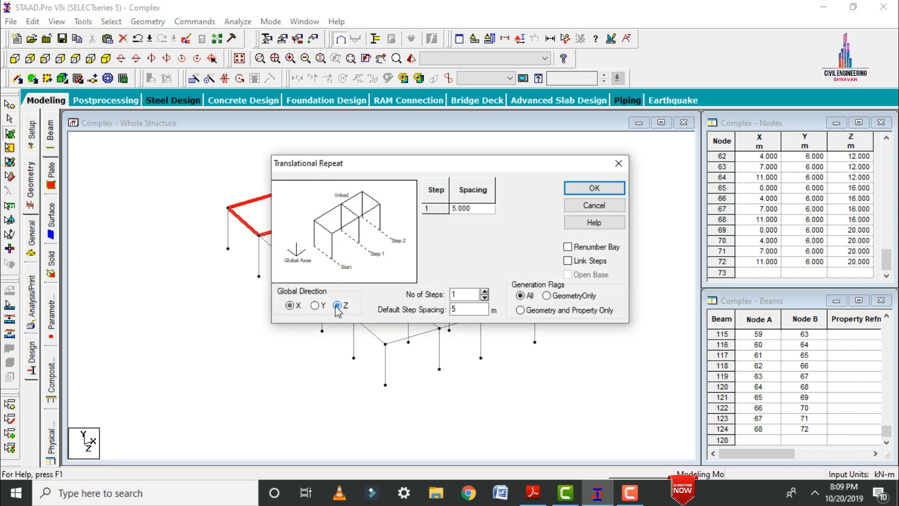
left_click(337, 306)
left_click_drag(335, 169, 547, 127)
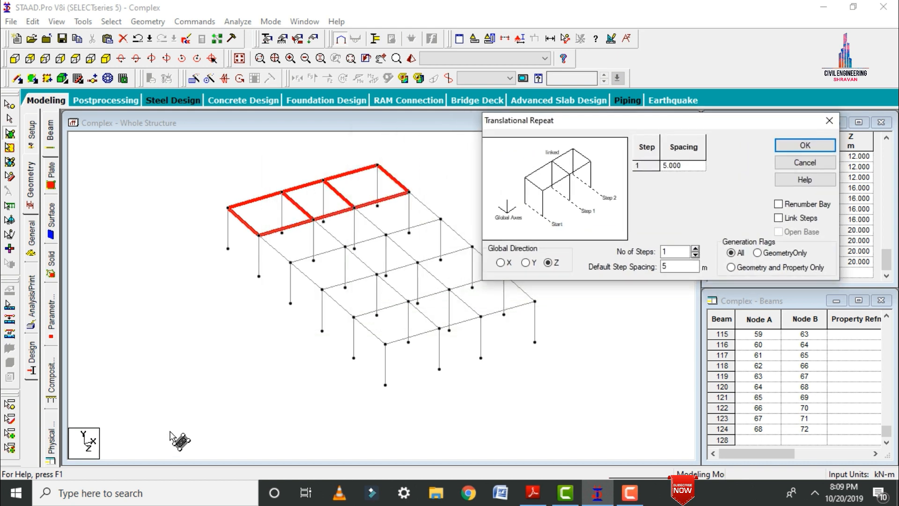
left_click_drag(677, 251, 651, 252)
type("4")
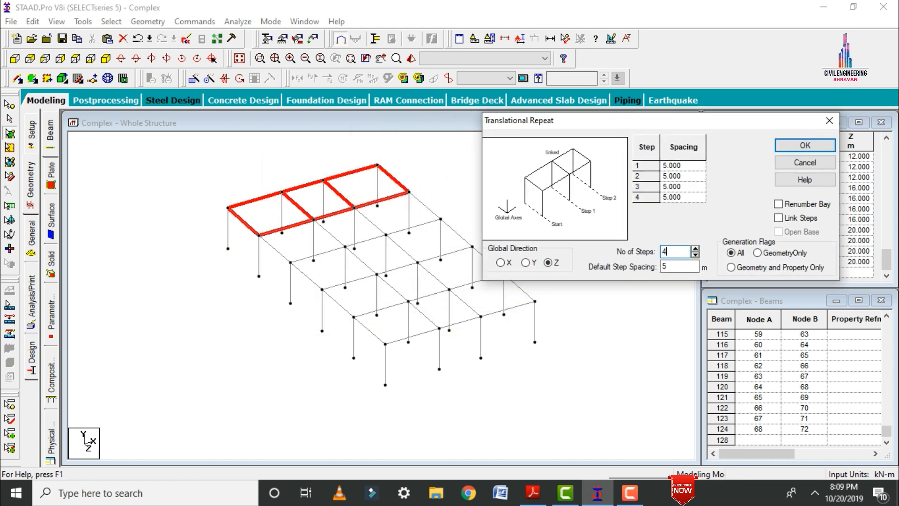
key("Tab")
left_click(805, 146)
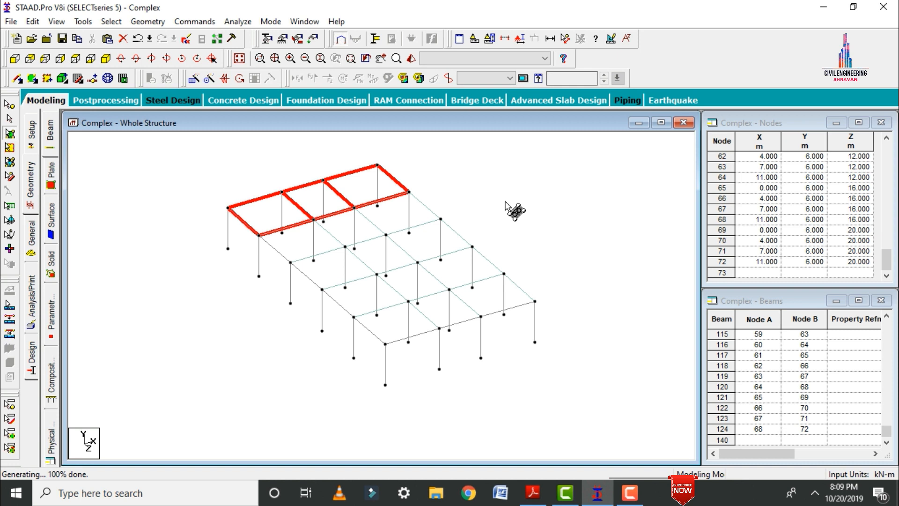
Delete the roof plate in the 4 m bay at X 0 to 4 m in the third row.
left_click(327, 263)
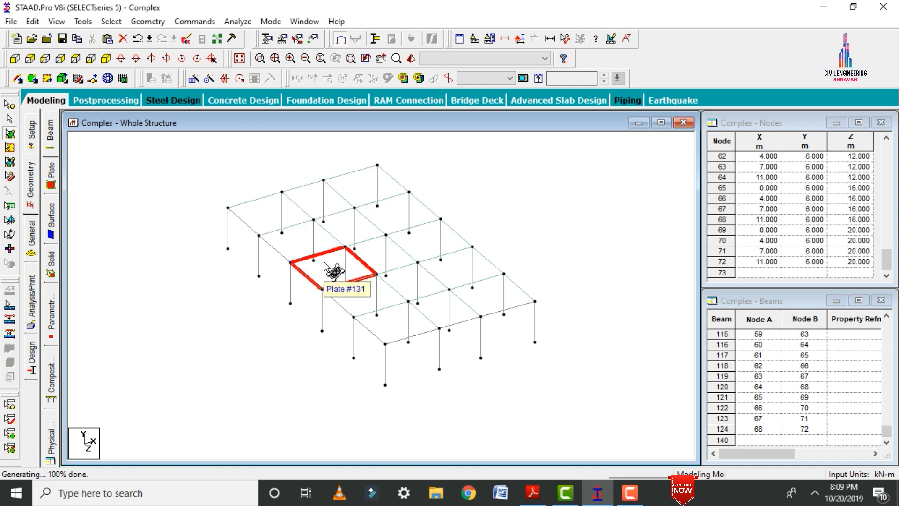
key("Delete")
key("Return")
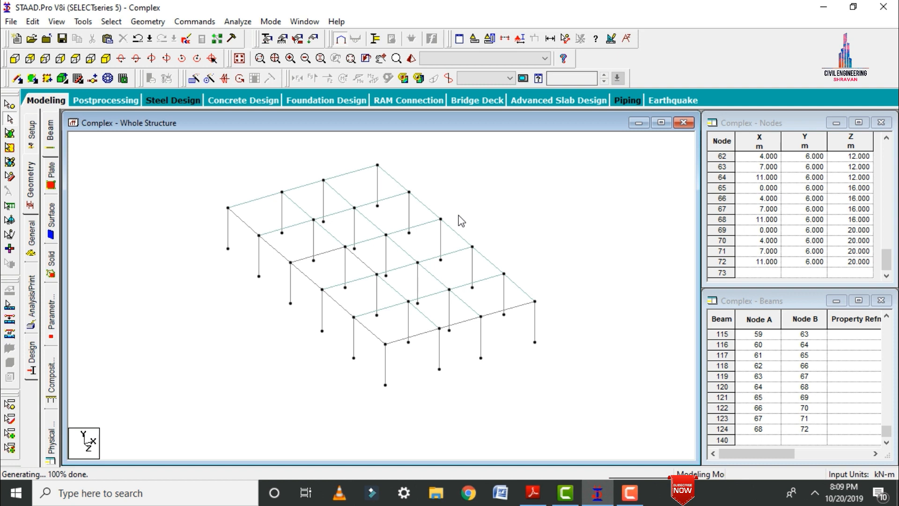
In plan view, copy the nodes at X 0, Z 8 m and paste them offset by 2 m in Z.
left_click(76, 59)
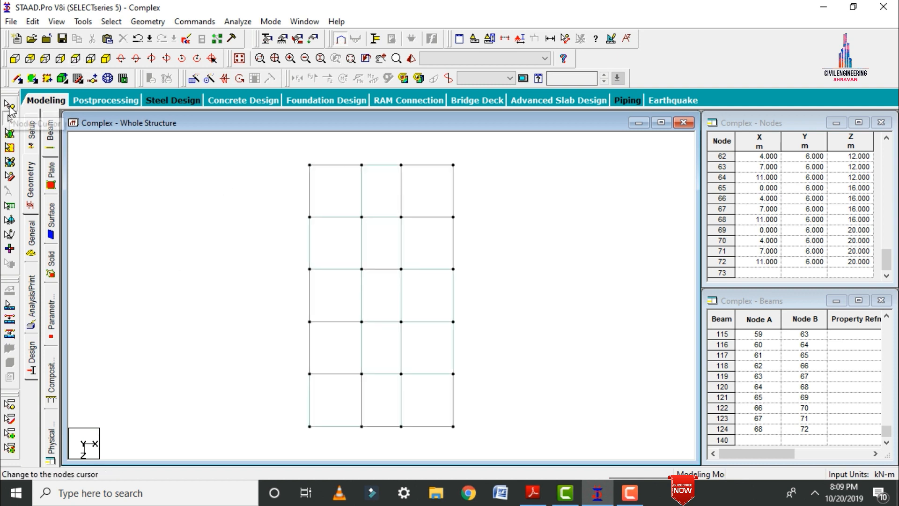
left_click(9, 107)
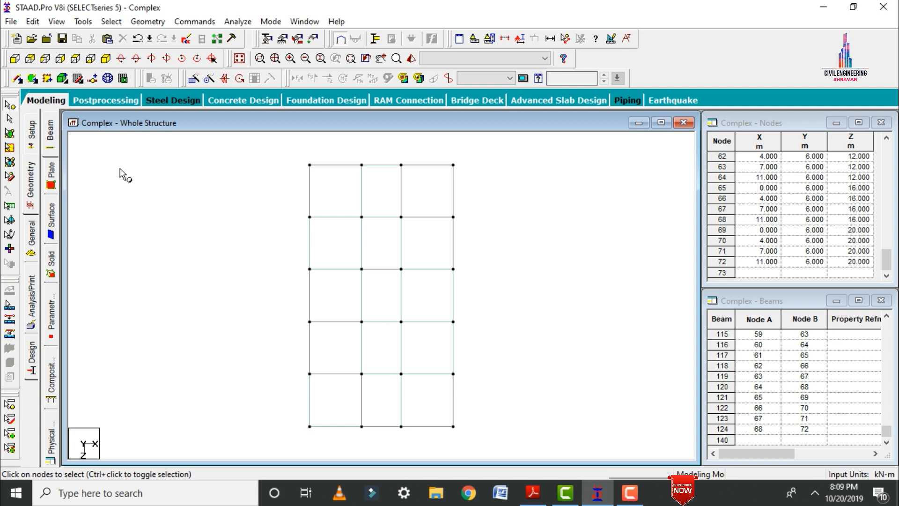
left_click(309, 269)
right_click(219, 223)
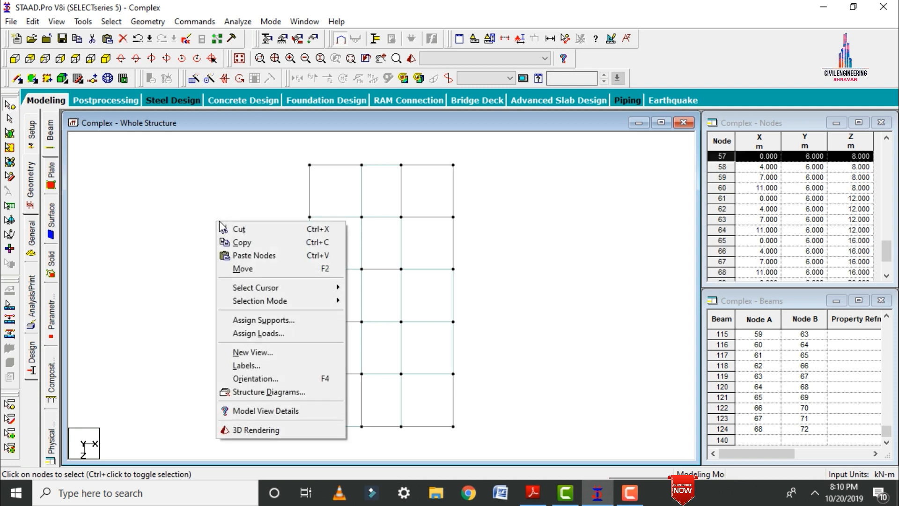
left_click(247, 243)
right_click(250, 242)
left_click(282, 275)
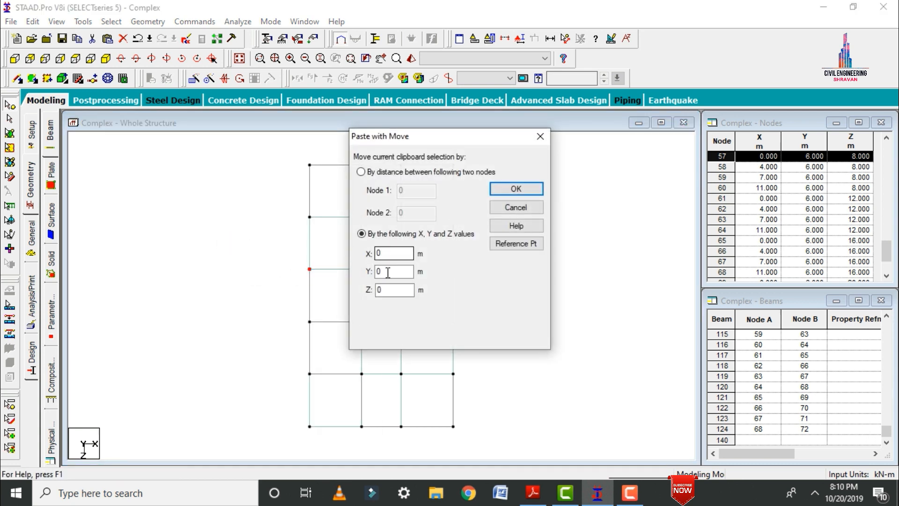
left_click(393, 291)
left_click(518, 189)
Copy the nodes at X 0 and Z 8 m and 10 m, paste them offset by 2 m in X, and show the whole structure isometrically.
left_click_drag(283, 282, 328, 307)
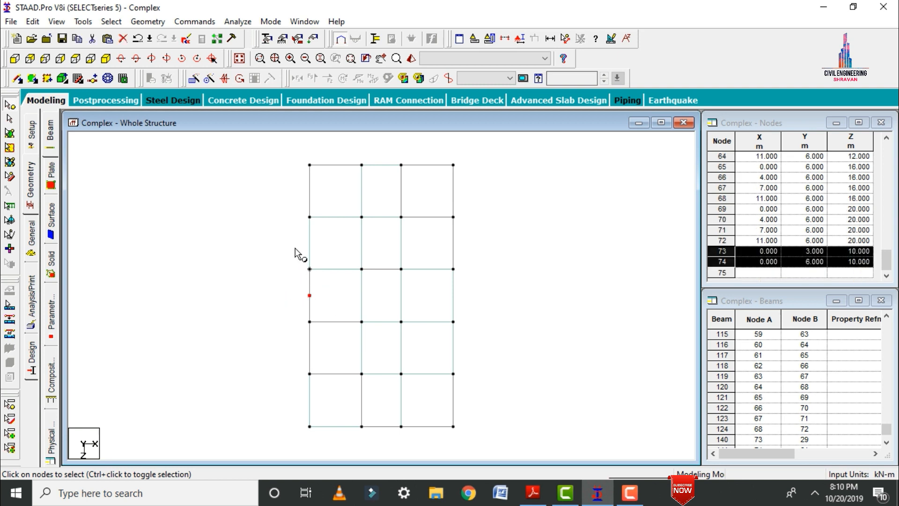
right_click(205, 220)
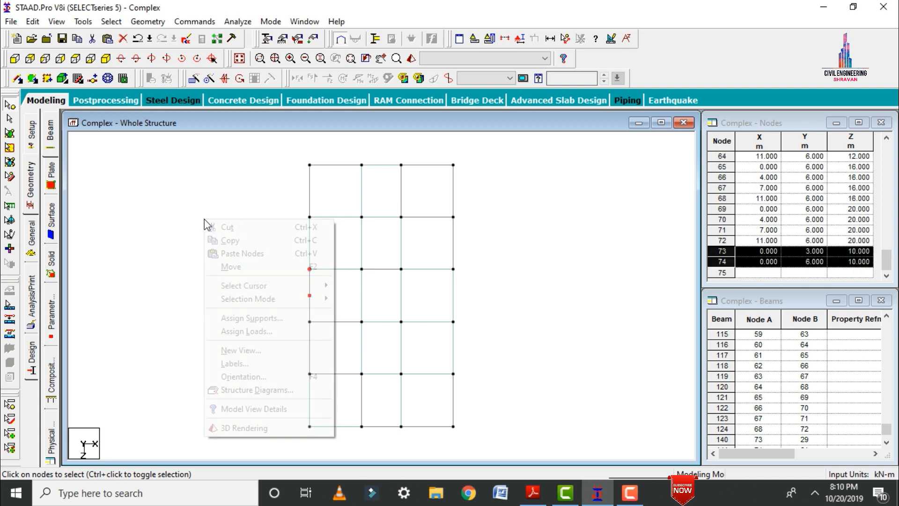
left_click(231, 241)
right_click(231, 240)
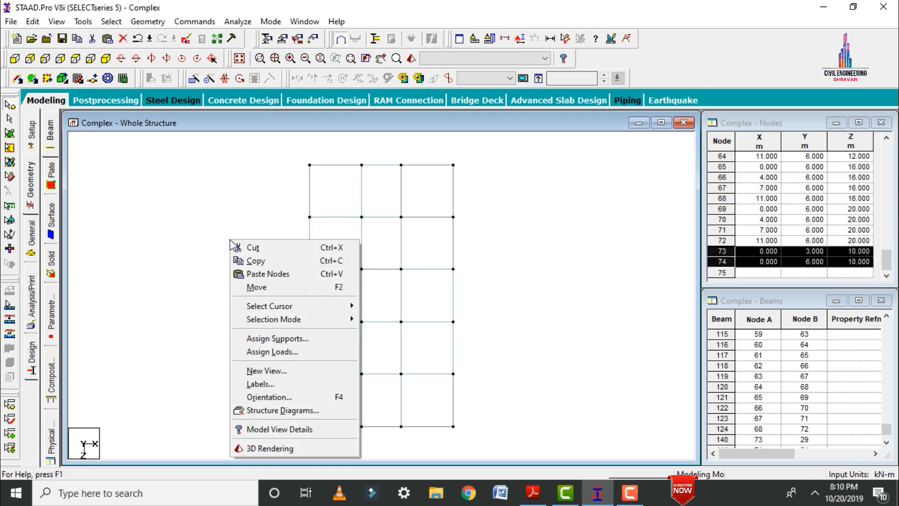
left_click(260, 275)
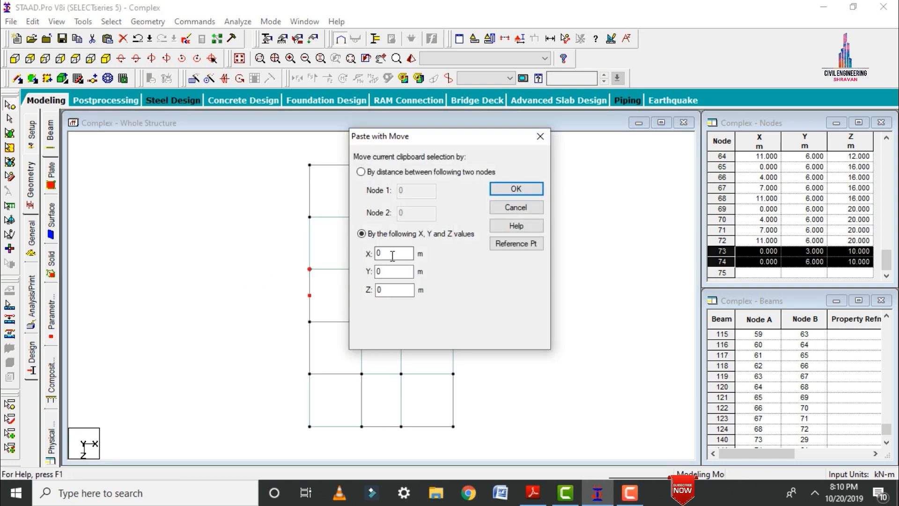
type("2")
left_click(527, 188)
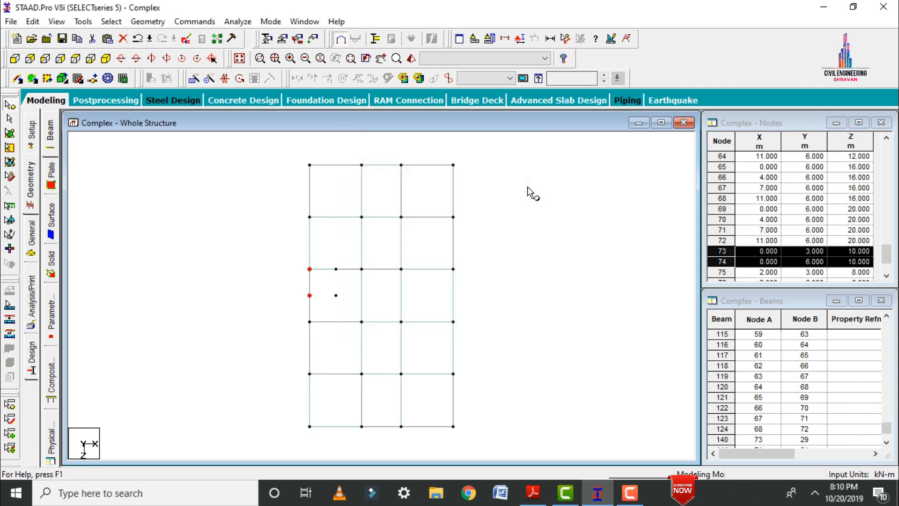
left_click(106, 58)
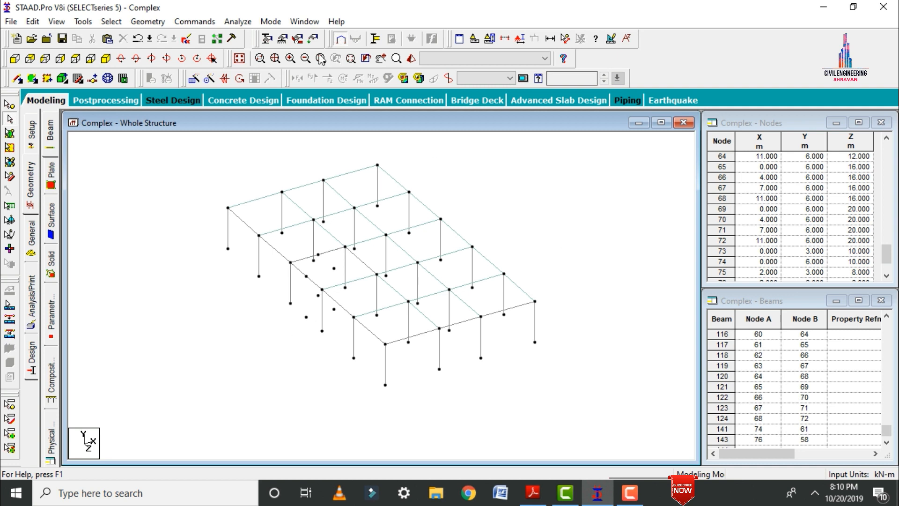
left_click(240, 58)
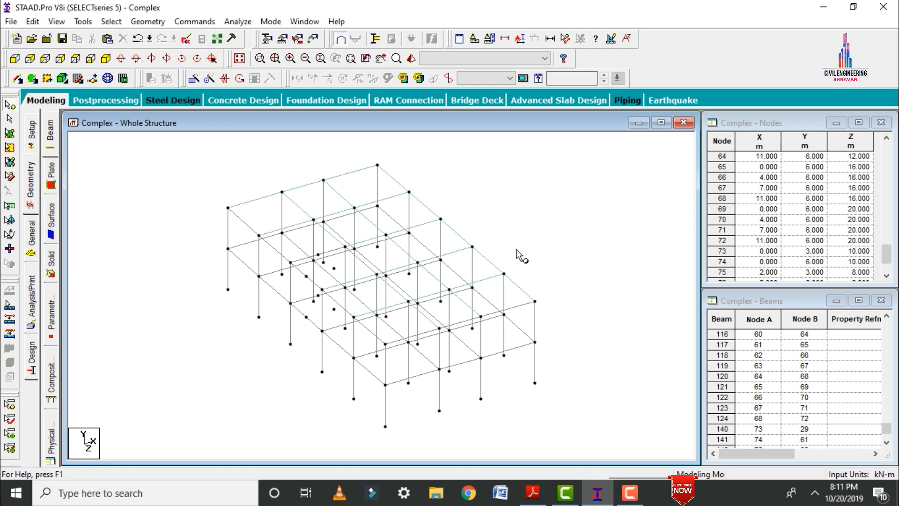
Select the upper-storey columns and roof beams in front view and repeat them 5 steps of 3 m along global Y with linked steps.
key("space")
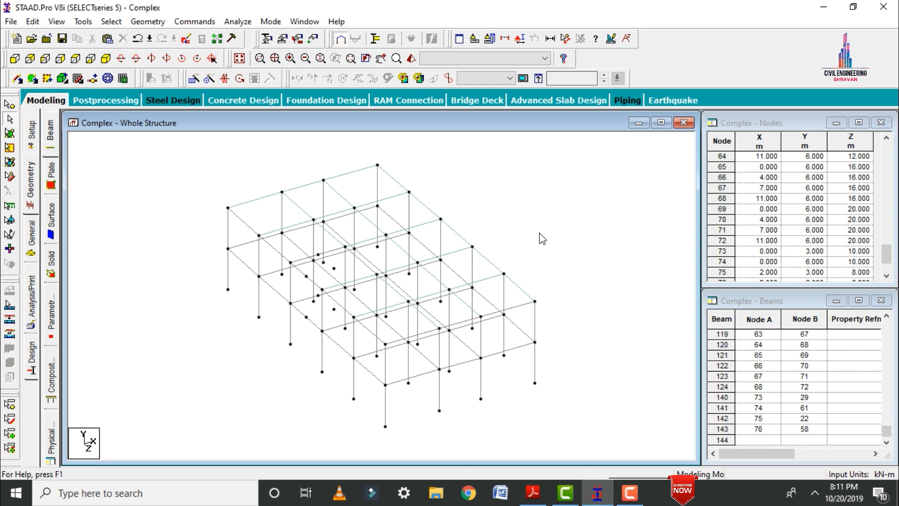
left_click(30, 59)
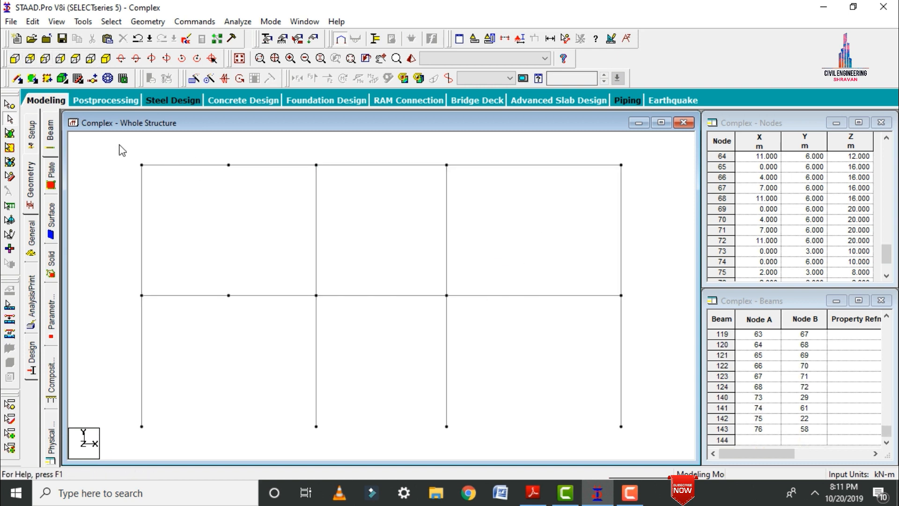
left_click_drag(113, 147, 626, 294)
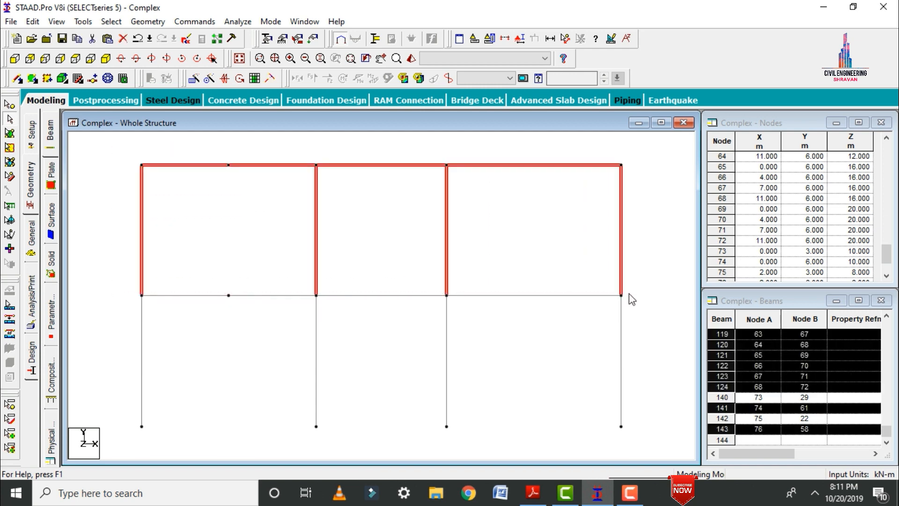
left_click(106, 58)
right_click(156, 219)
left_click(194, 82)
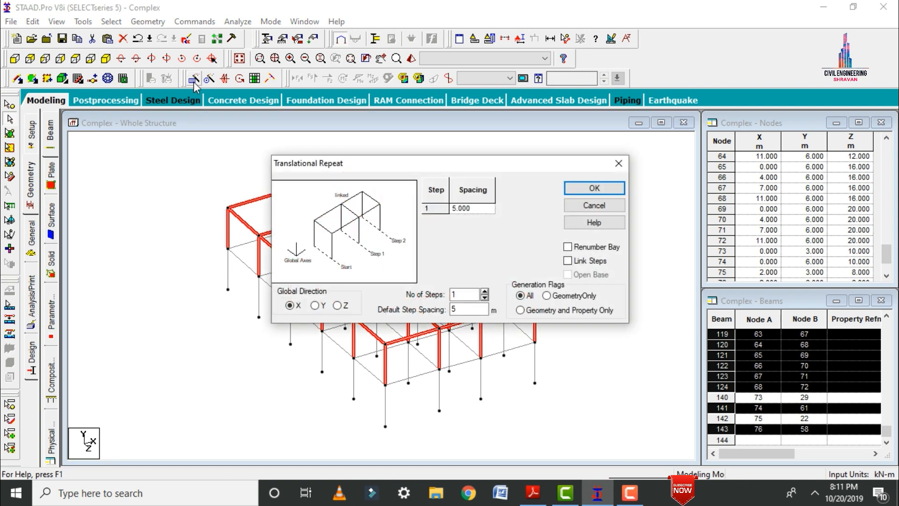
left_click(314, 305)
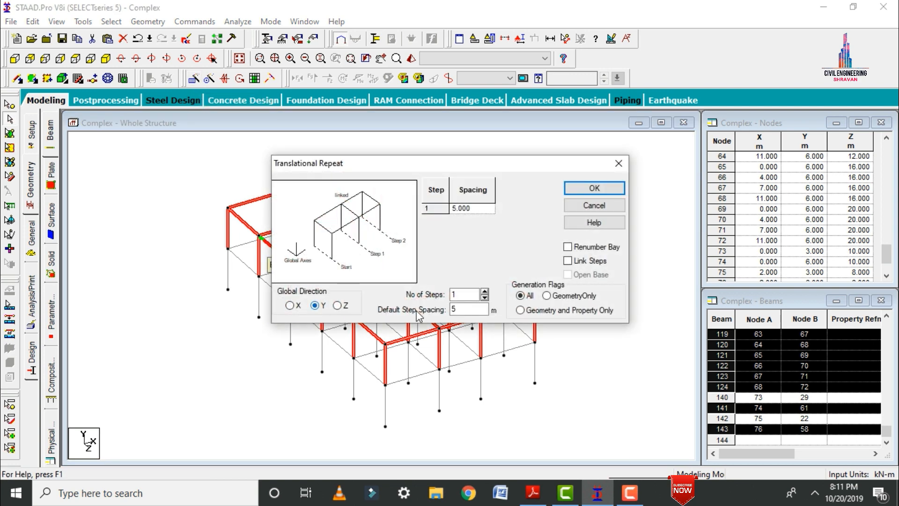
left_click(456, 294)
type("5")
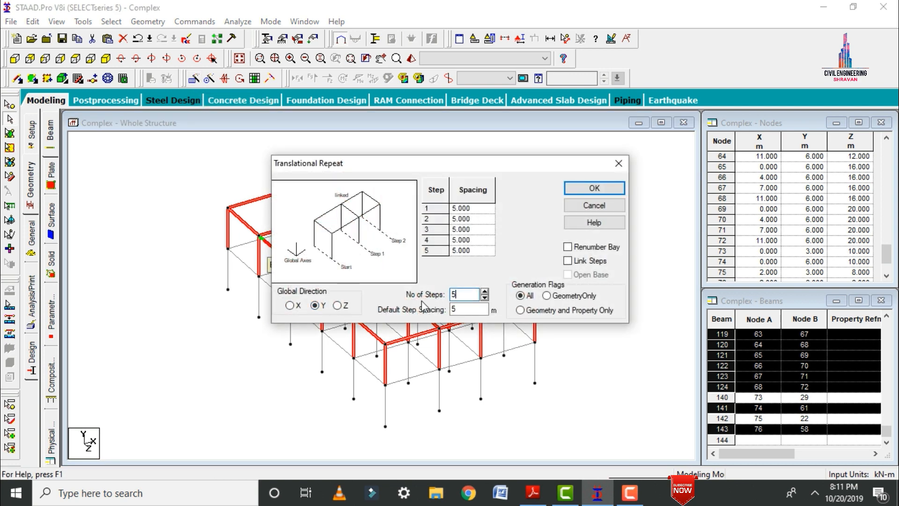
key("Tab")
type("3")
left_click(576, 262)
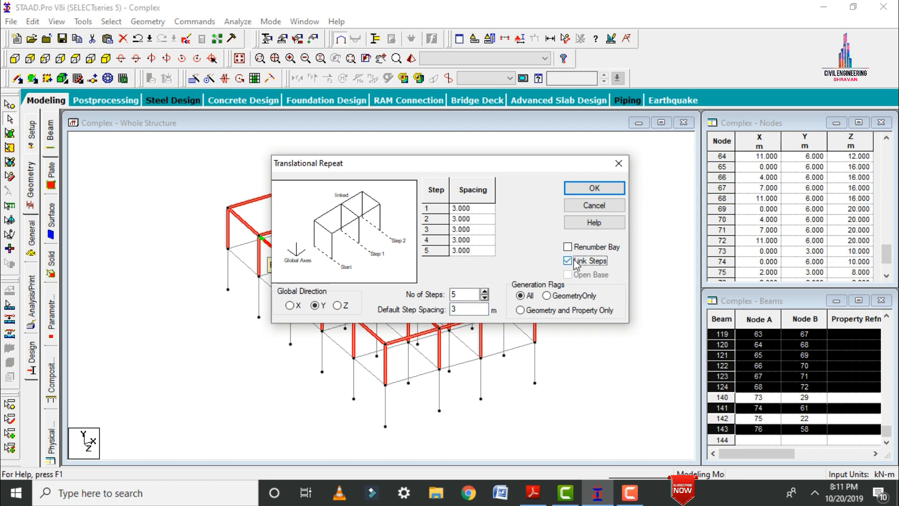
left_click(597, 187)
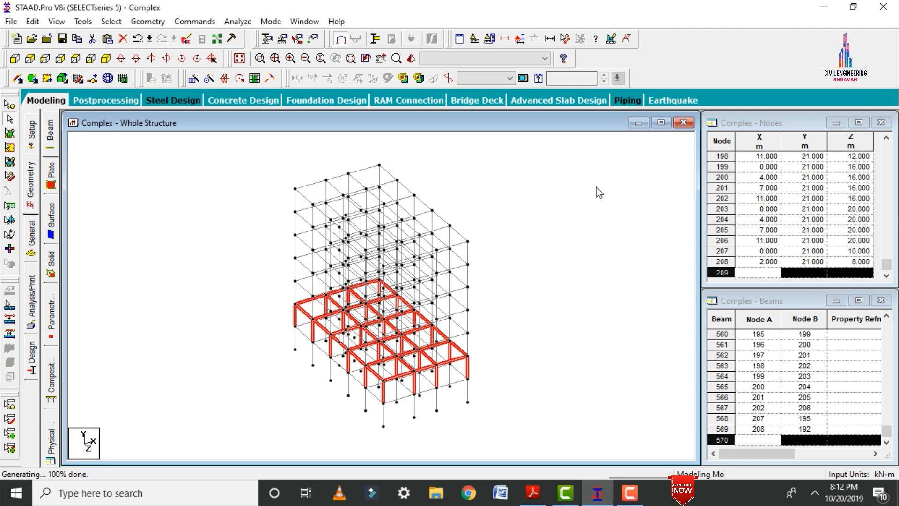
left_click(598, 192)
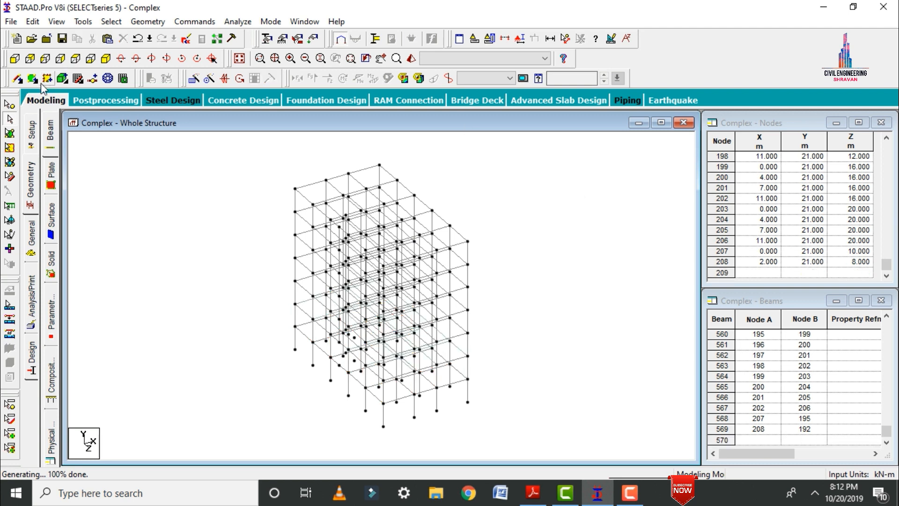
Select all roof plates and repeat them 5 steps of 3 m along global Y for the floors above.
left_click(9, 134)
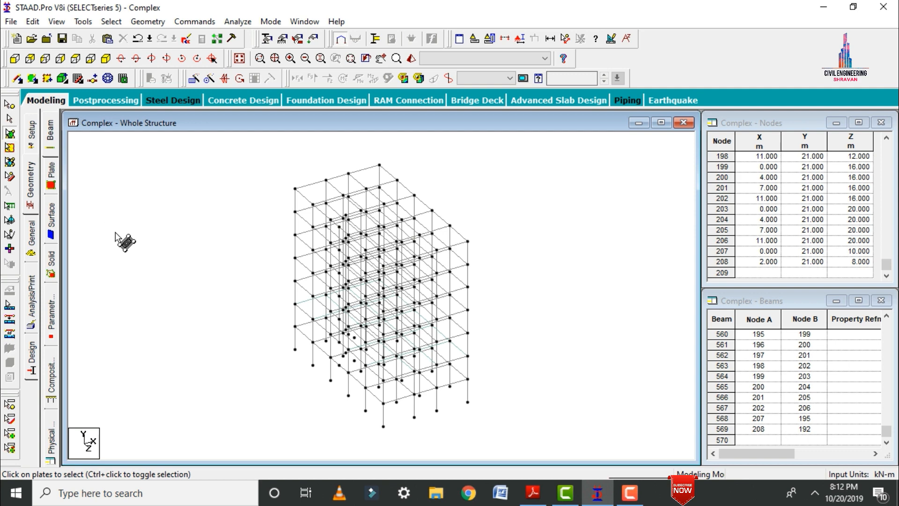
key("ctrl+a")
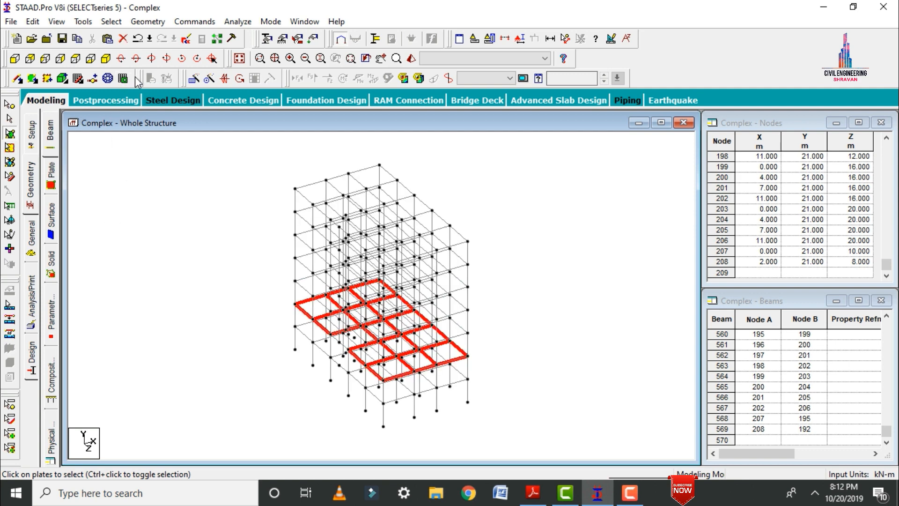
left_click(193, 79)
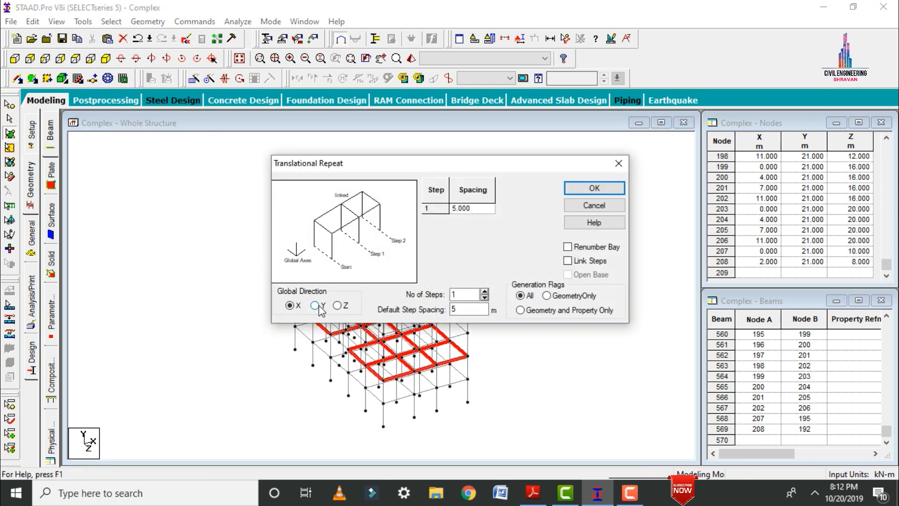
double_click(465, 294)
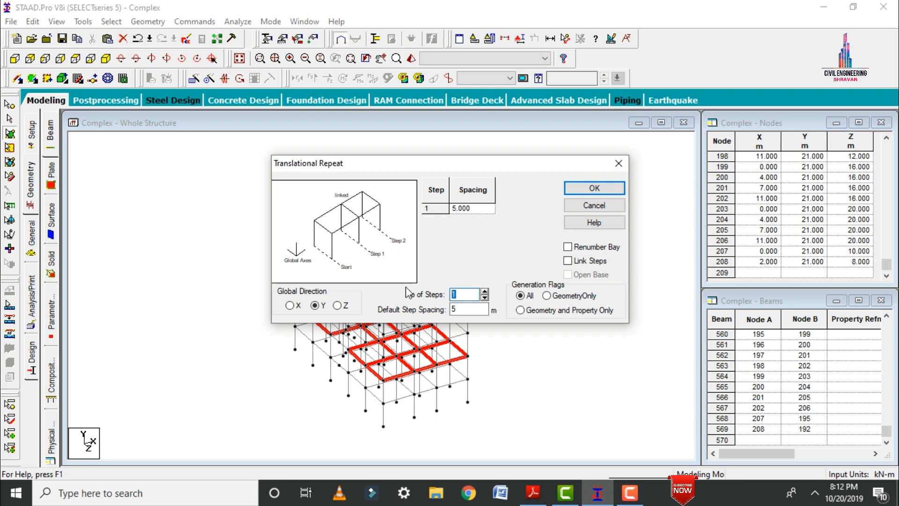
type("5")
key("Tab")
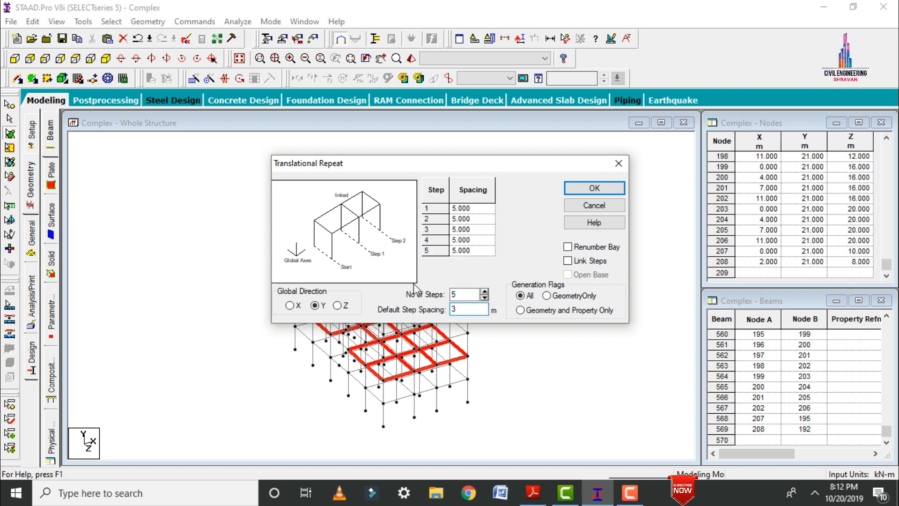
type("3")
left_click(582, 186)
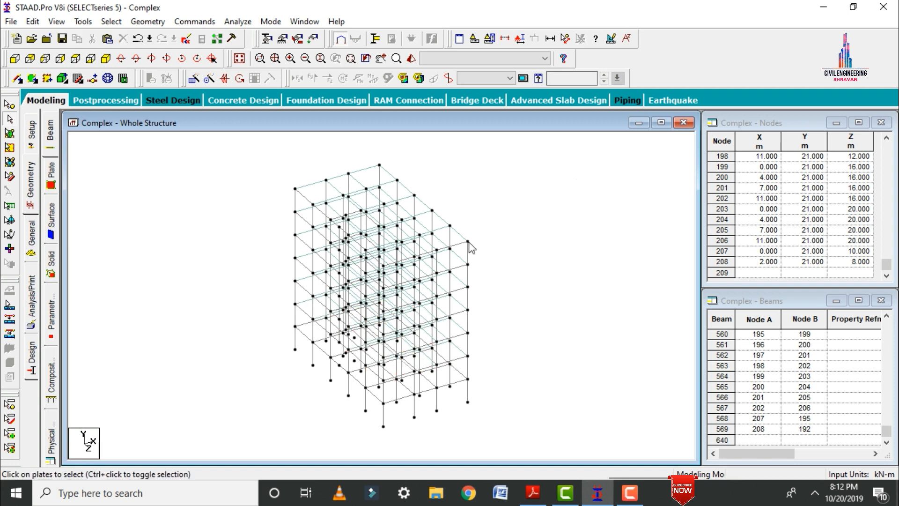
Inspect the slab plates and the opening on each floor in a 3D rendered view from several angles.
left_click(412, 59)
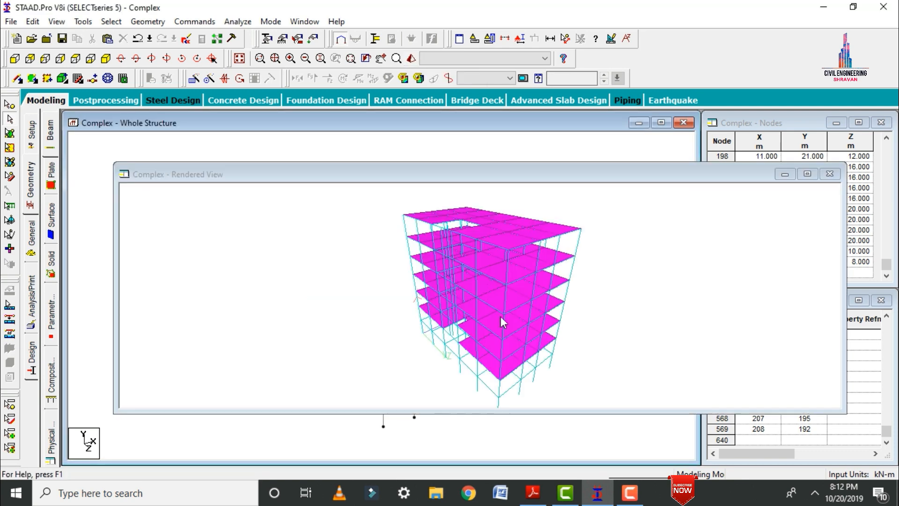
left_click_drag(514, 321, 651, 288)
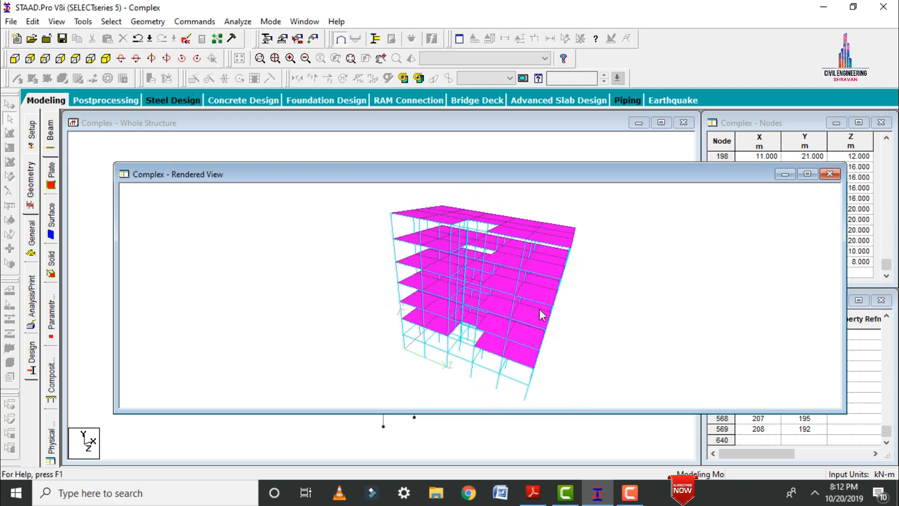
left_click_drag(430, 302, 642, 287)
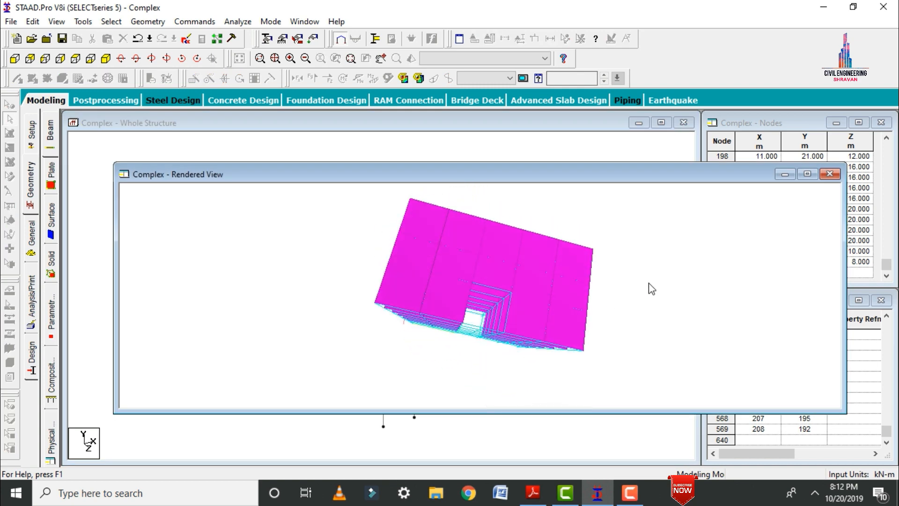
left_click(830, 174)
Isolate everything above the ground-floor columns by windowing it in the front view, and show it in plan.
left_click(17, 59)
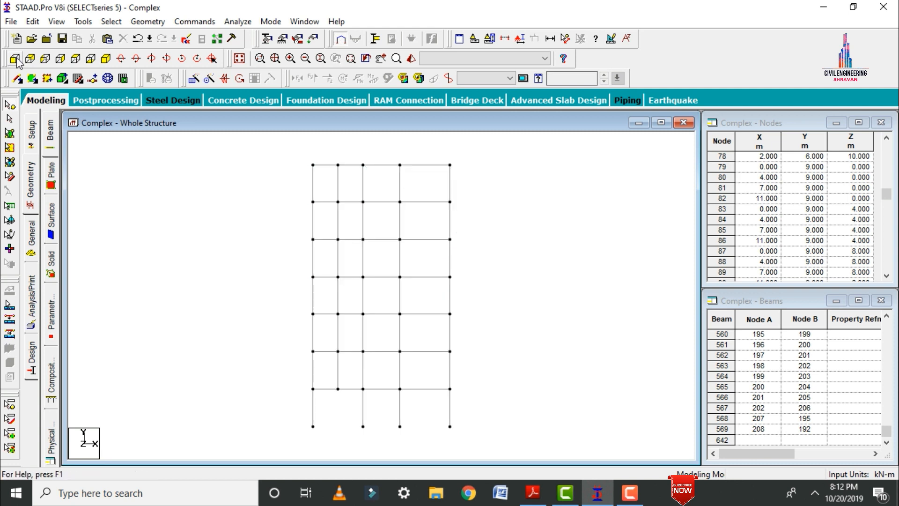
left_click(503, 39)
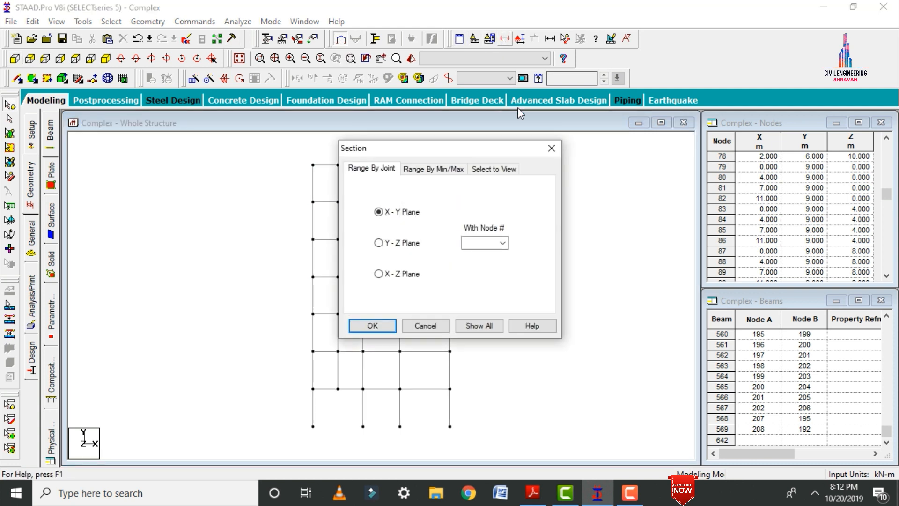
left_click(490, 169)
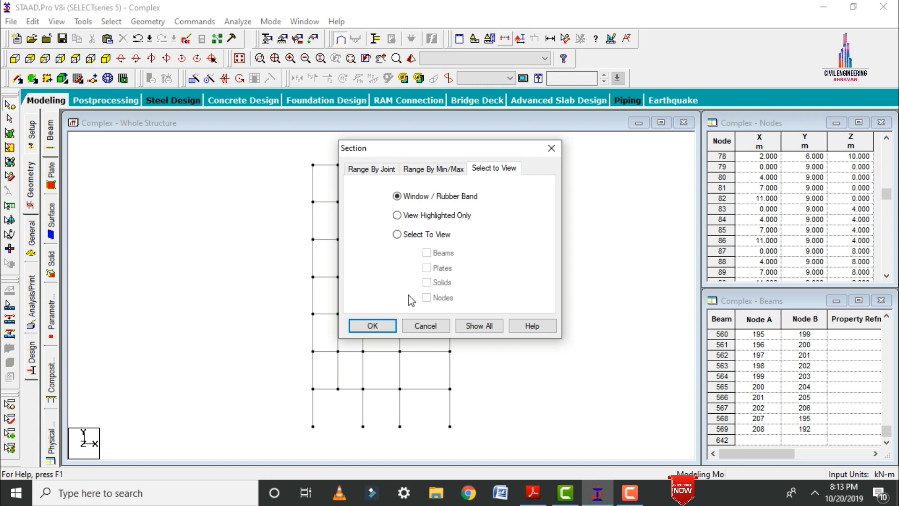
left_click(372, 327)
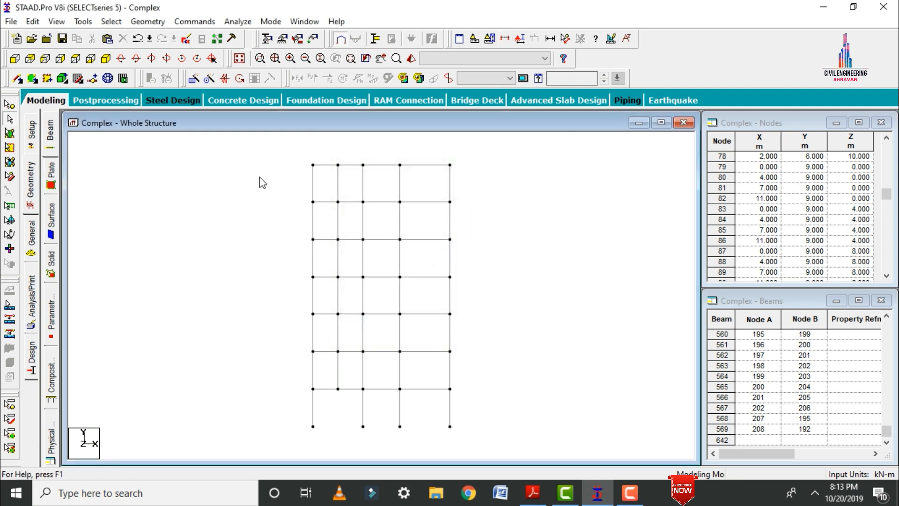
left_click_drag(293, 154, 455, 392)
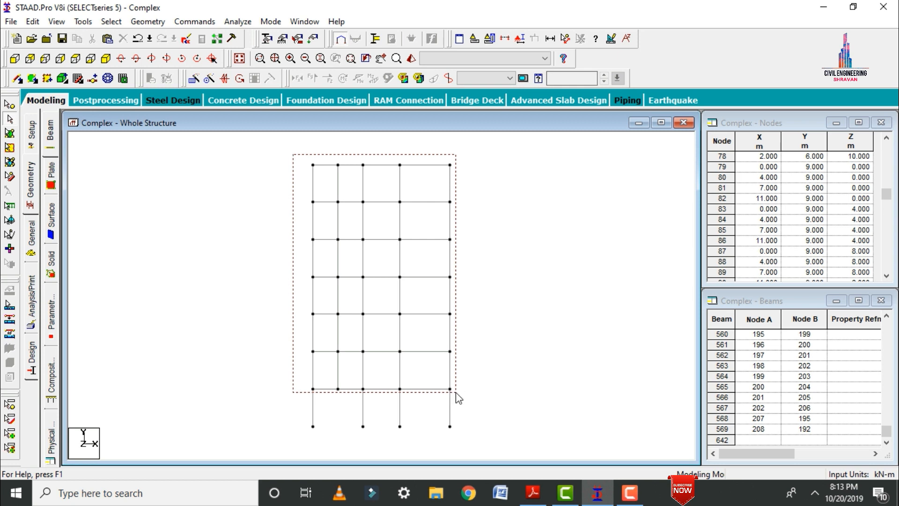
left_click(76, 59)
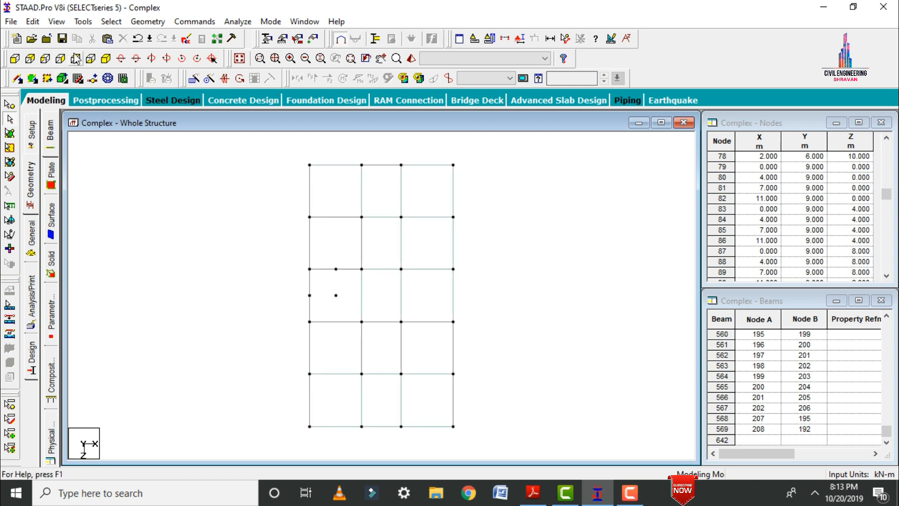
Isolate the slab-opening nodes and members on all floors by windowing the opening in plan, and show them in isometric view.
left_click(505, 38)
left_click(497, 173)
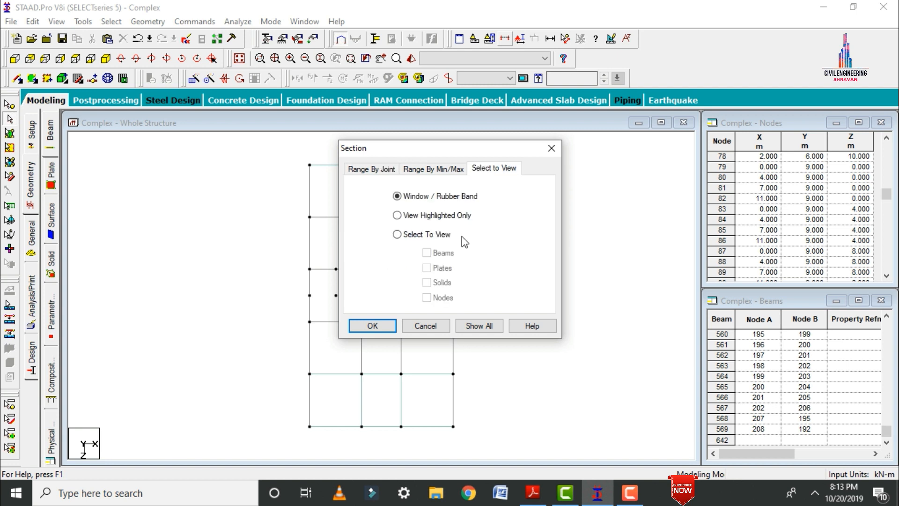
left_click(385, 325)
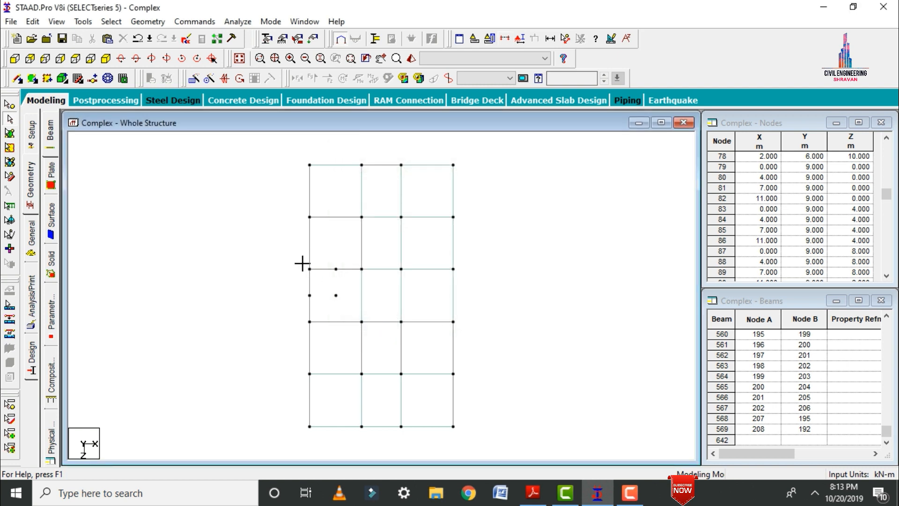
left_click_drag(302, 263, 341, 300)
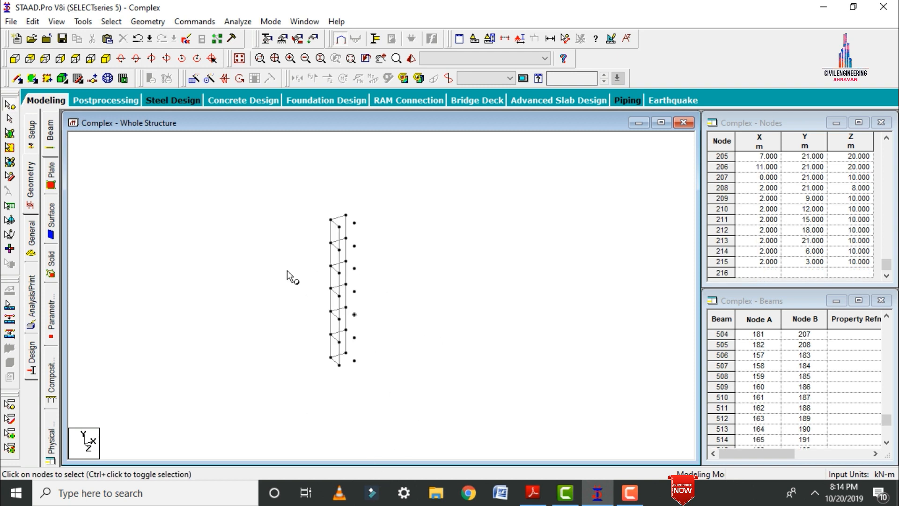
Add a full-height wall surface on the Z = 10 m face of the opening, between X = 0 and X = 2 m.
left_click(47, 79)
left_click(339, 365)
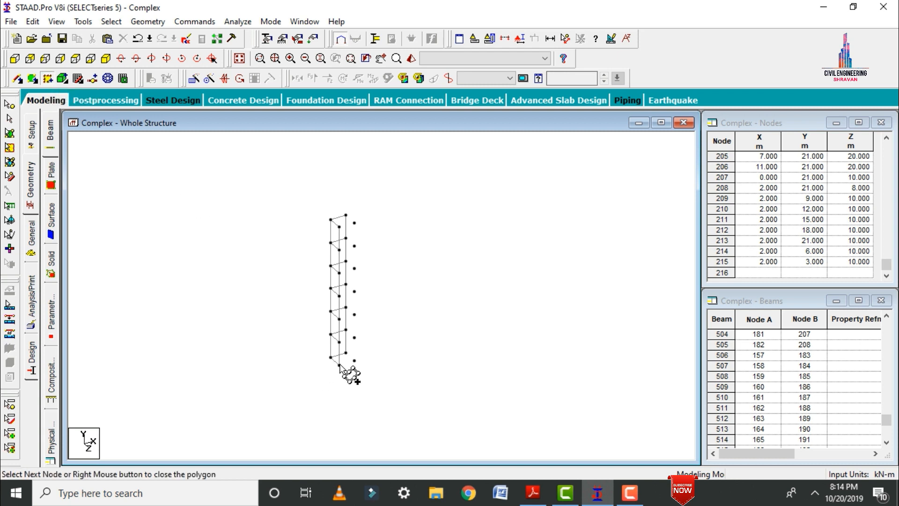
left_click(339, 226)
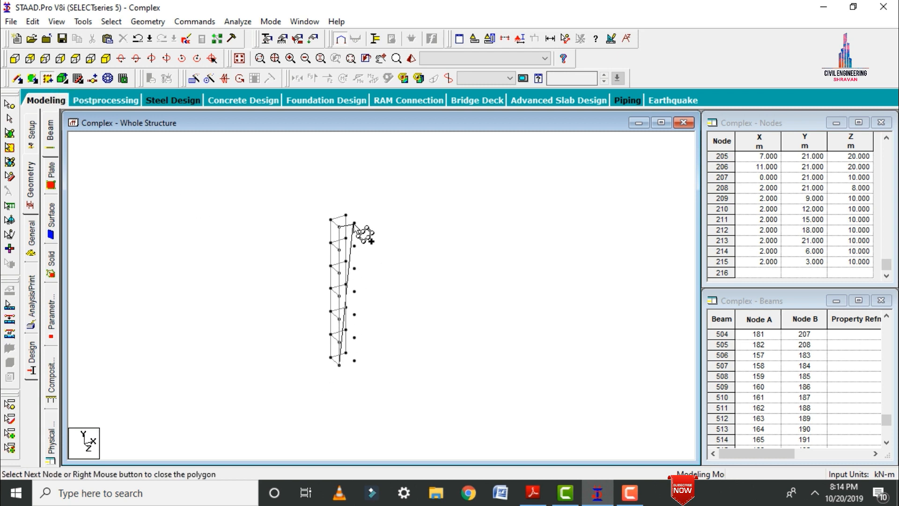
left_click(355, 223)
left_click(355, 360)
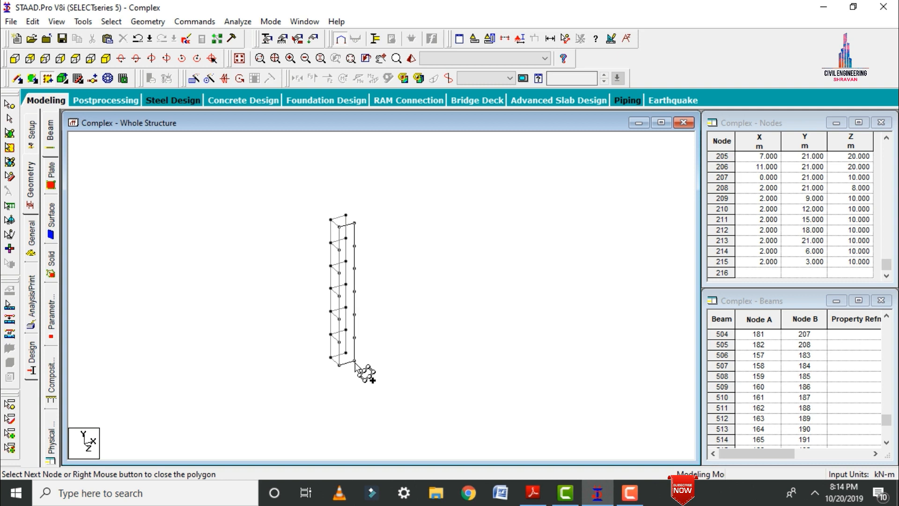
left_click(340, 365)
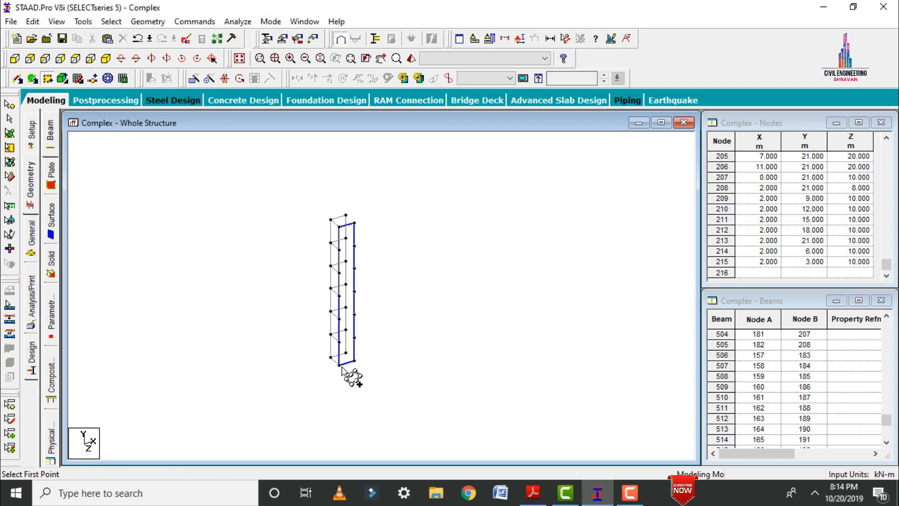
Add a full-height wall surface on the X = 0 face of the opening, between Z = 8 m and Z = 10 m.
left_click(339, 227)
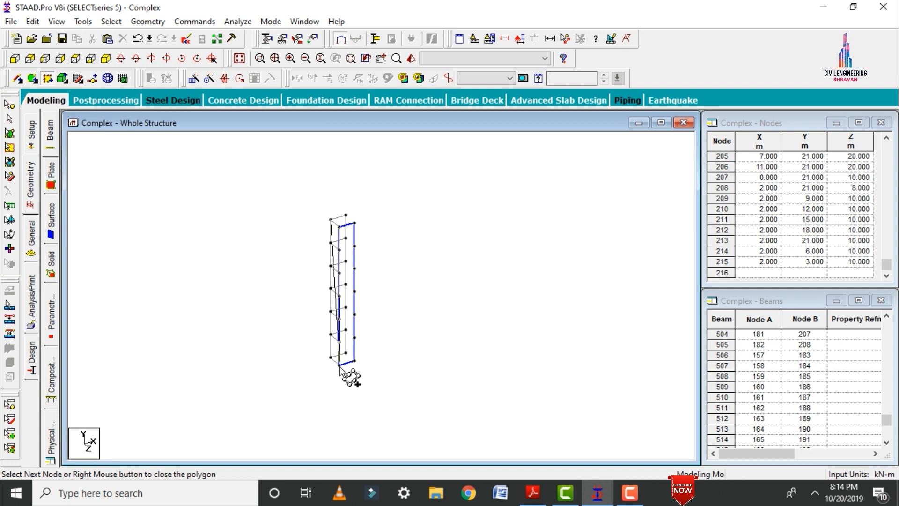
left_click(47, 78)
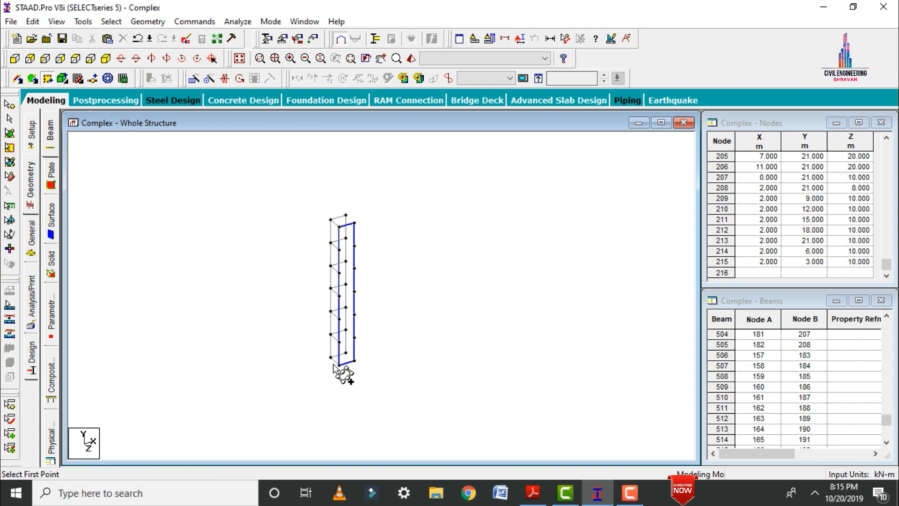
left_click(333, 364)
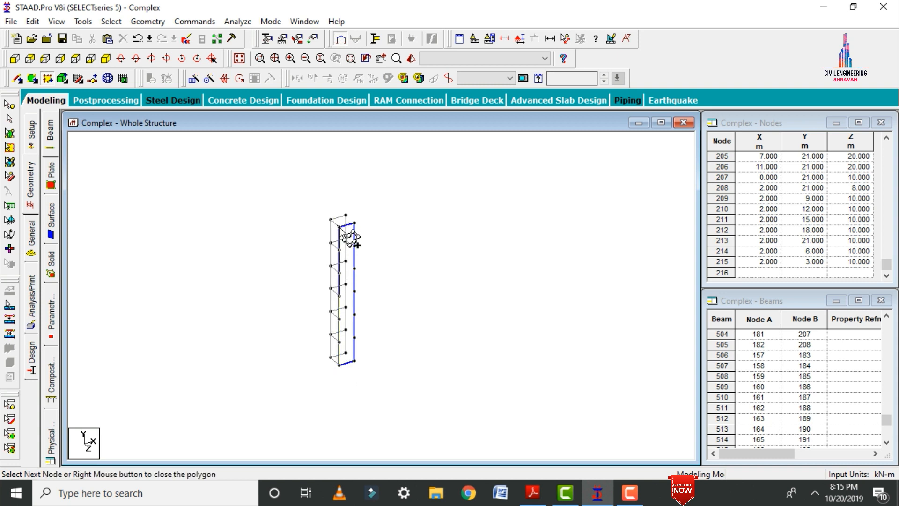
left_click(339, 226)
left_click(339, 363)
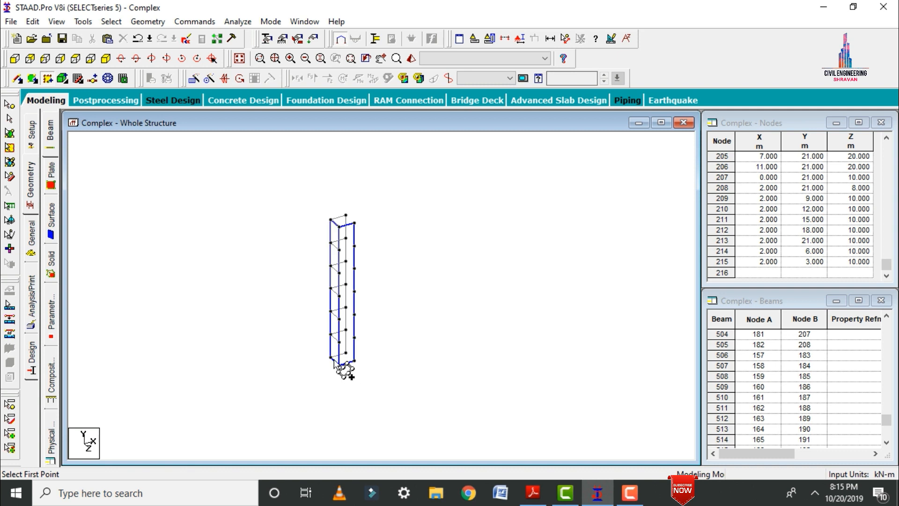
Add a full-height wall surface on the Z = 8 m face of the opening and display the whole structure again.
left_click(346, 353)
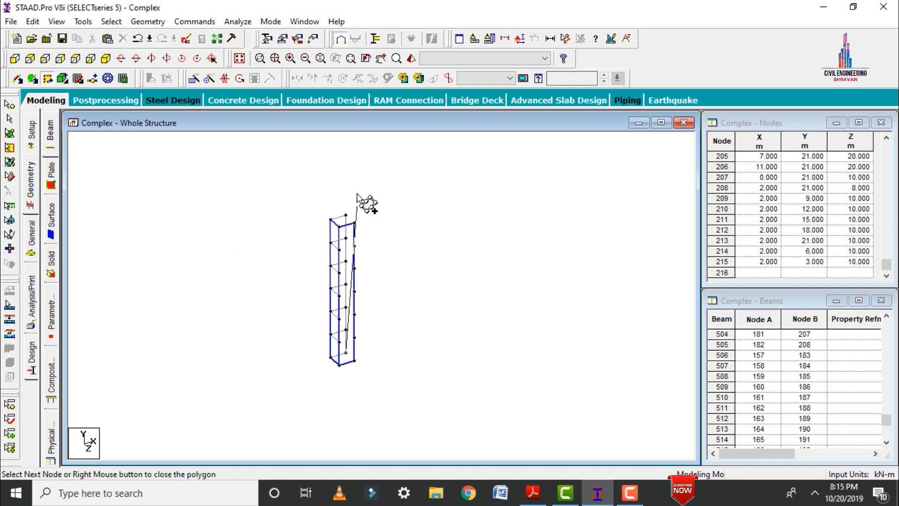
left_click(347, 217)
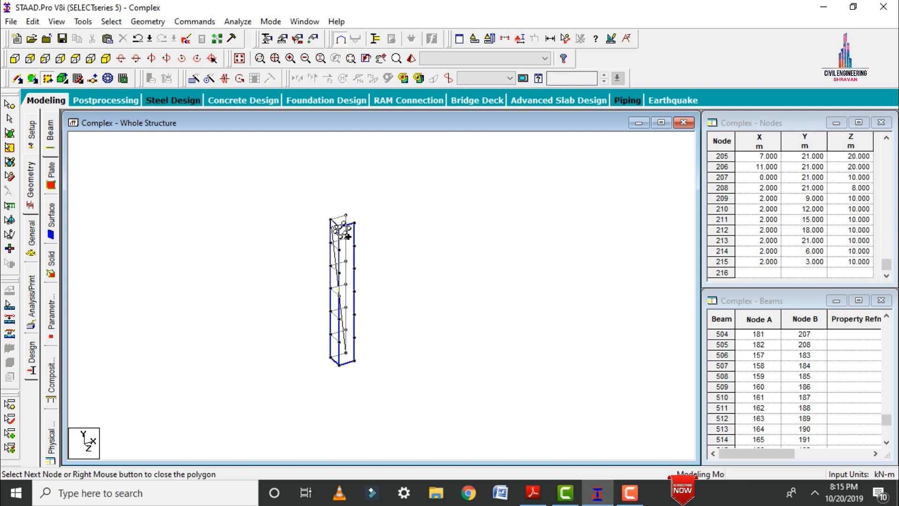
left_click(329, 359)
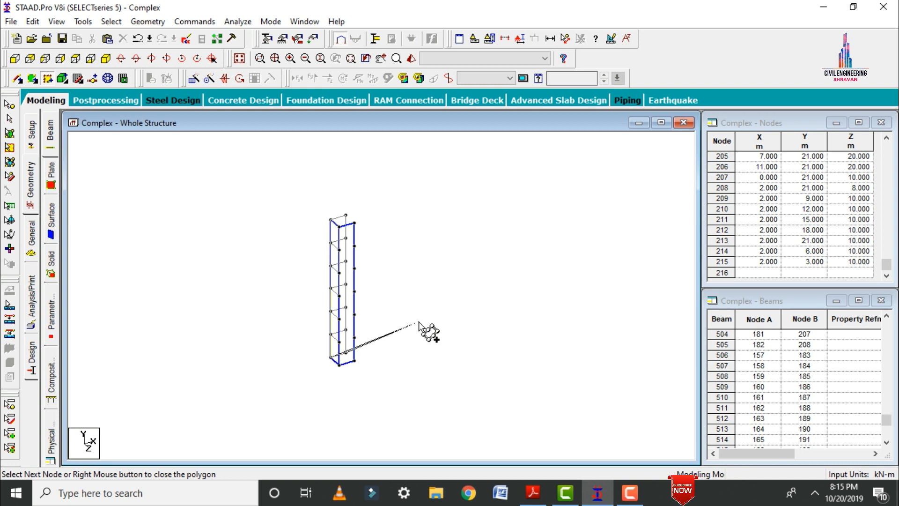
left_click(346, 352)
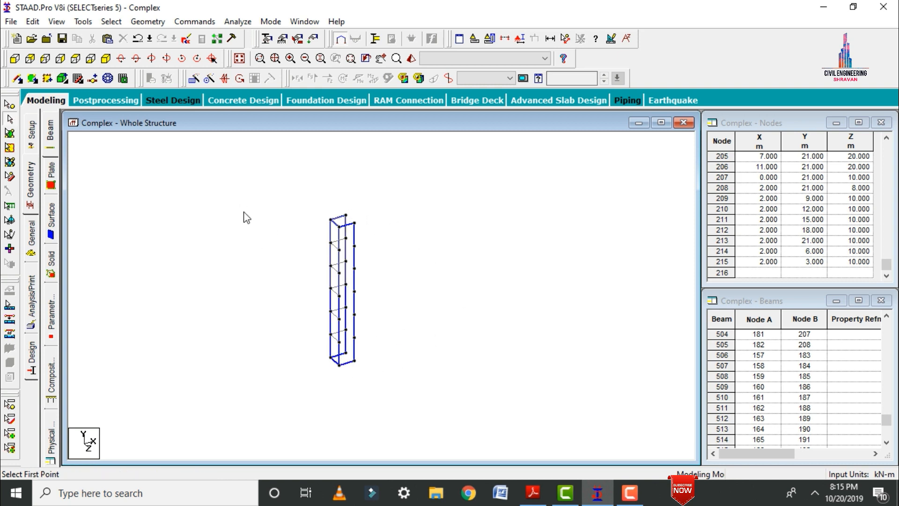
left_click(239, 58)
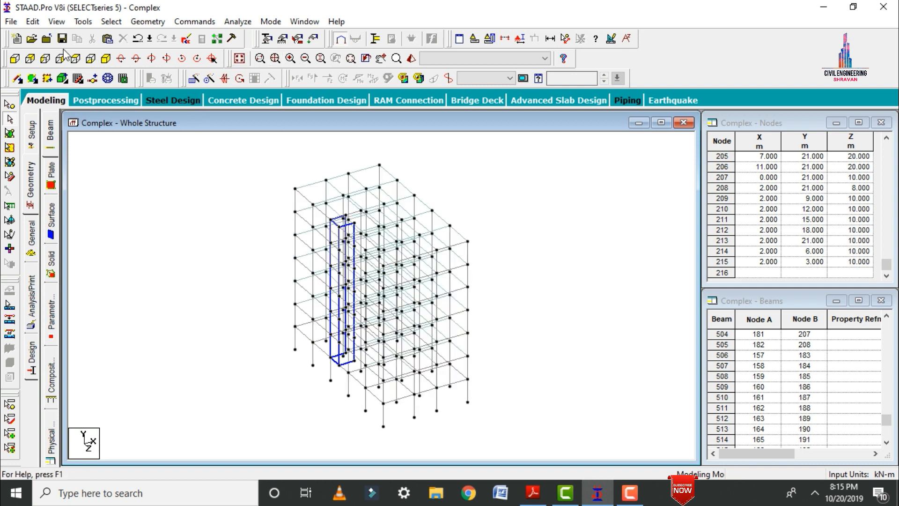
left_click(74, 59)
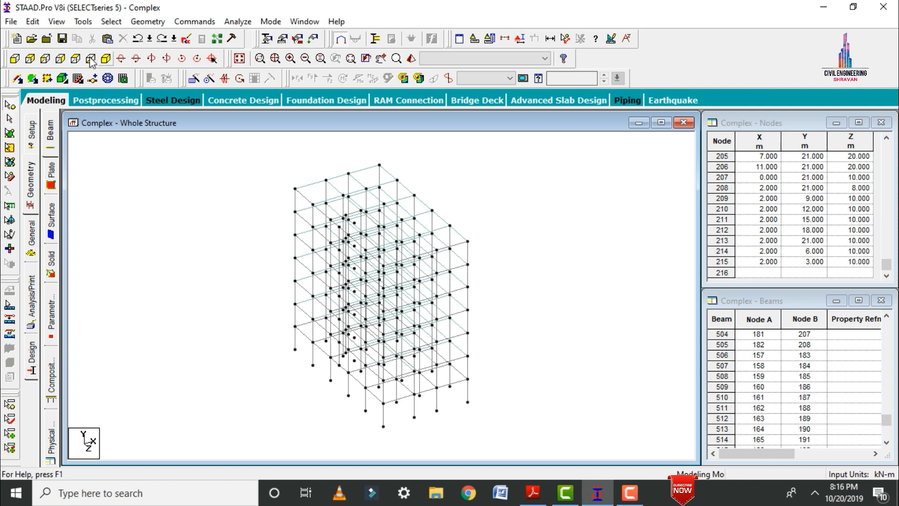
Isolate the roof level by windowing it in the front view, and show it in plan.
left_click(15, 58)
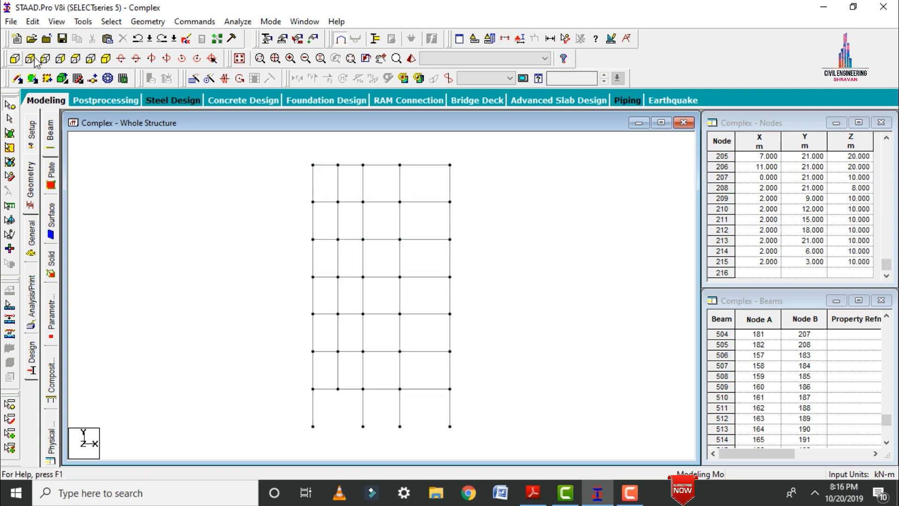
left_click(504, 38)
left_click(494, 169)
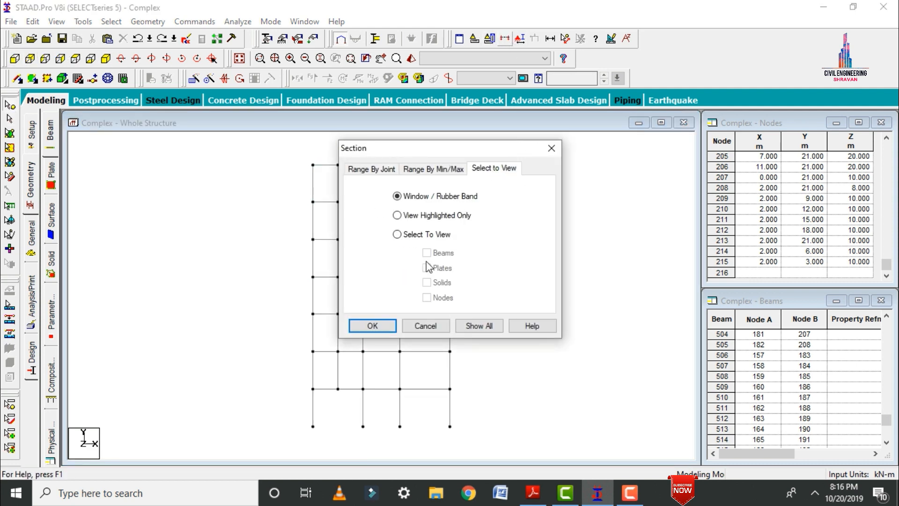
left_click(371, 327)
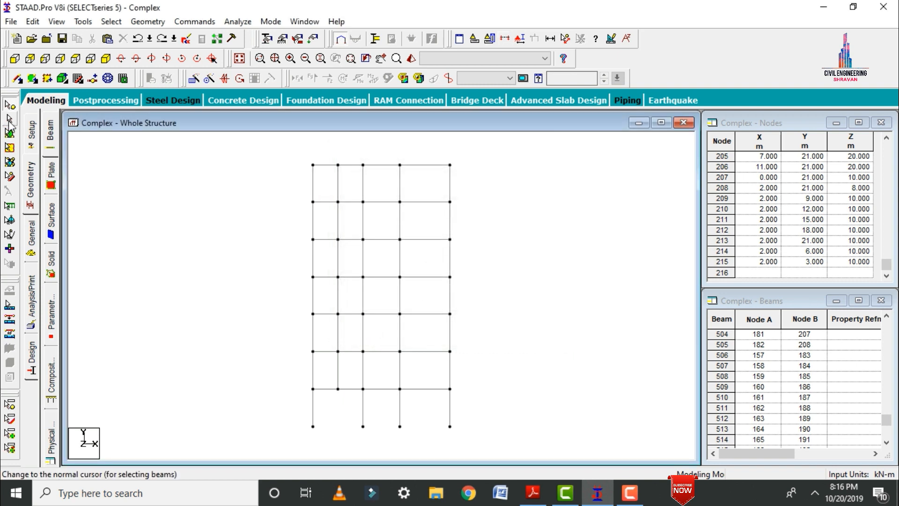
left_click(9, 119)
left_click_drag(302, 159, 460, 167)
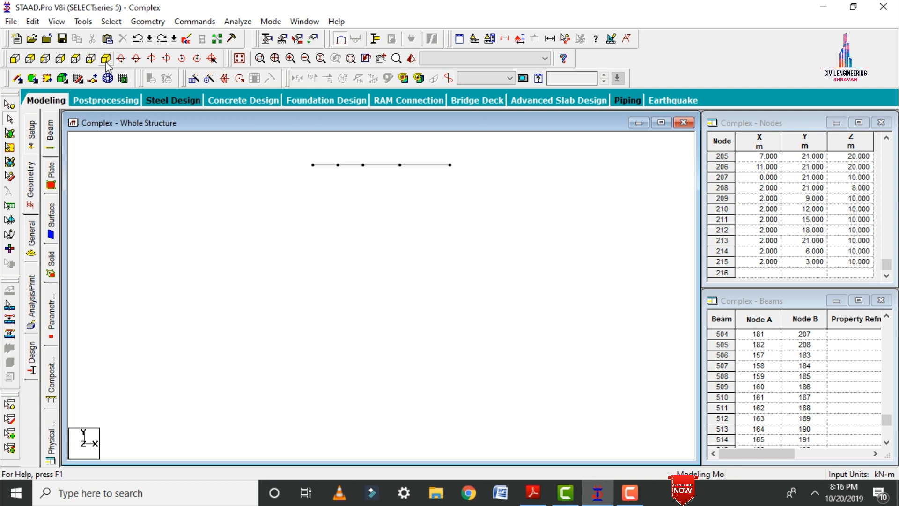
left_click(75, 58)
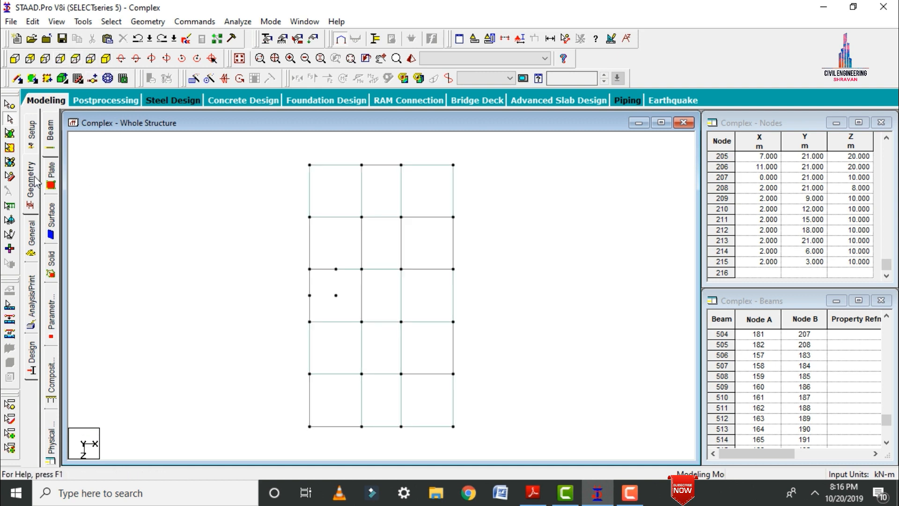
Copy the four corner nodes of the roof opening and paste them 3 m higher along Y.
left_click(10, 104)
left_click_drag(289, 261, 344, 310)
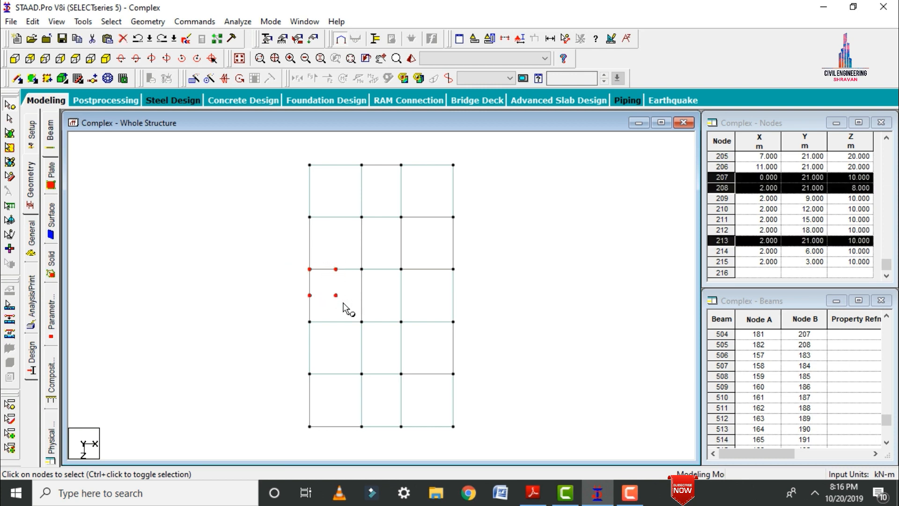
right_click(202, 211)
left_click(227, 230)
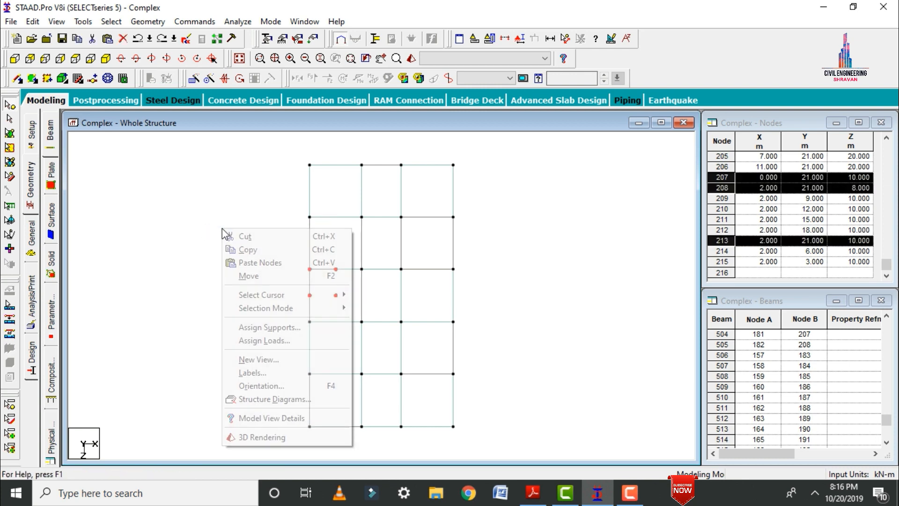
right_click(222, 229)
left_click(253, 263)
key("Tab")
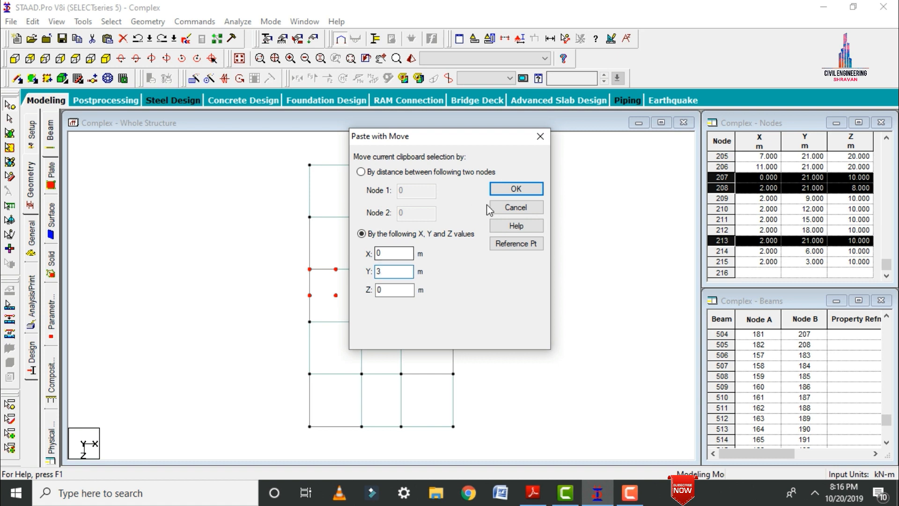
left_click(515, 189)
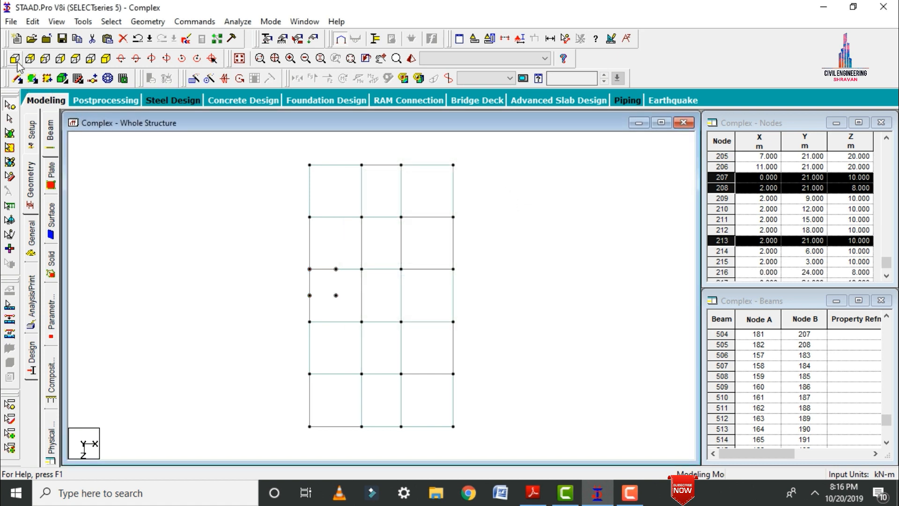
Select the roof opening's corner nodes with the copies above them and connect them with beams along the X axis.
left_click(207, 269)
left_click_drag(299, 258, 334, 293)
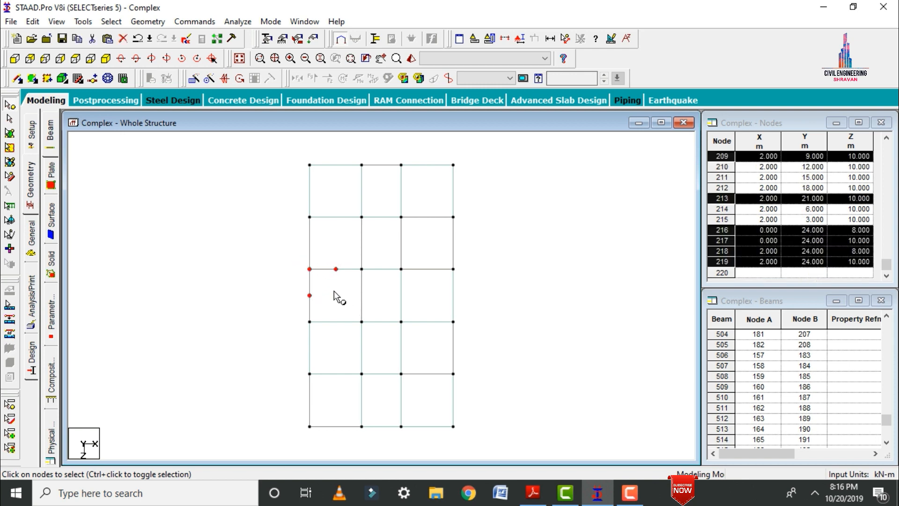
left_click(106, 58)
left_click(147, 22)
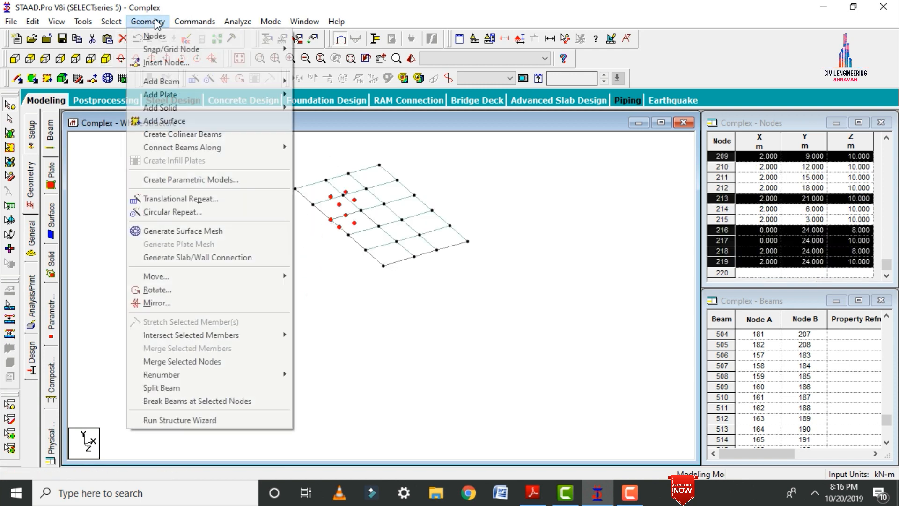
mouse_move(210, 147)
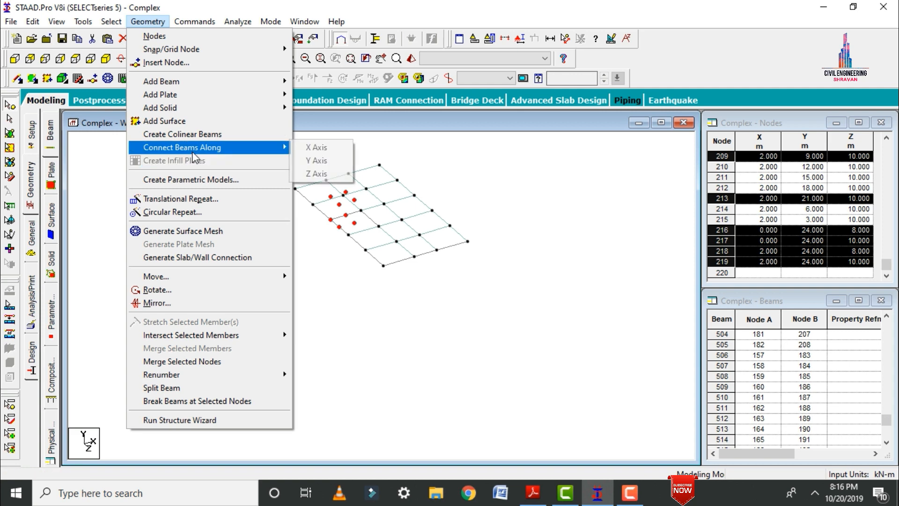
left_click(325, 150)
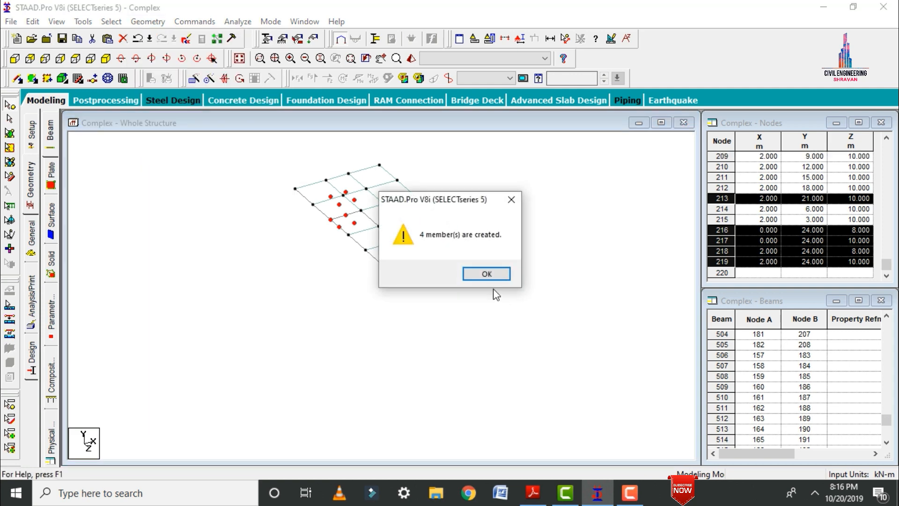
left_click(484, 271)
Connect the selected roof-opening nodes with beams along the Y axis and along the Z axis.
left_click(139, 24)
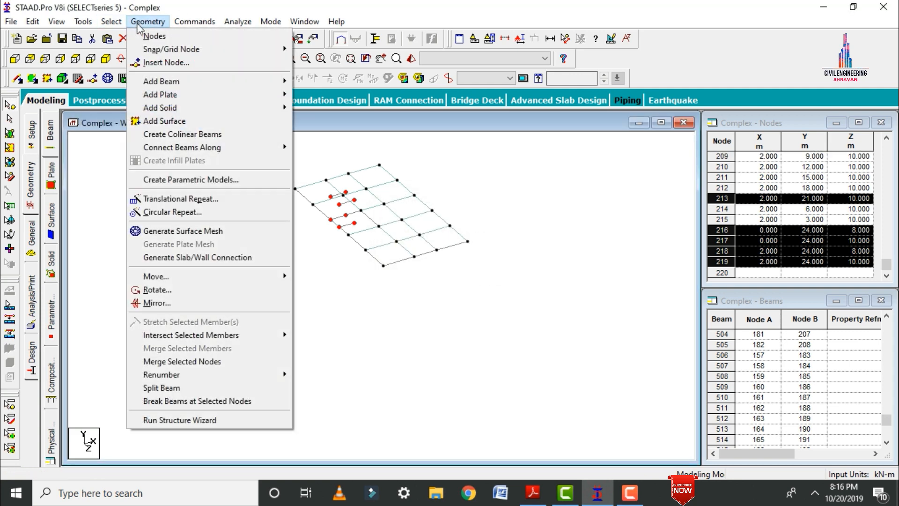
mouse_move(178, 147)
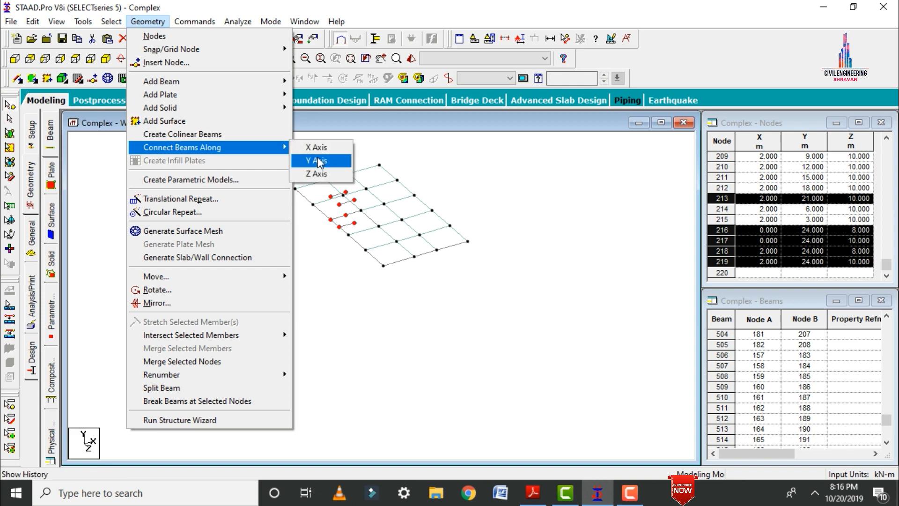
left_click(318, 160)
left_click(487, 274)
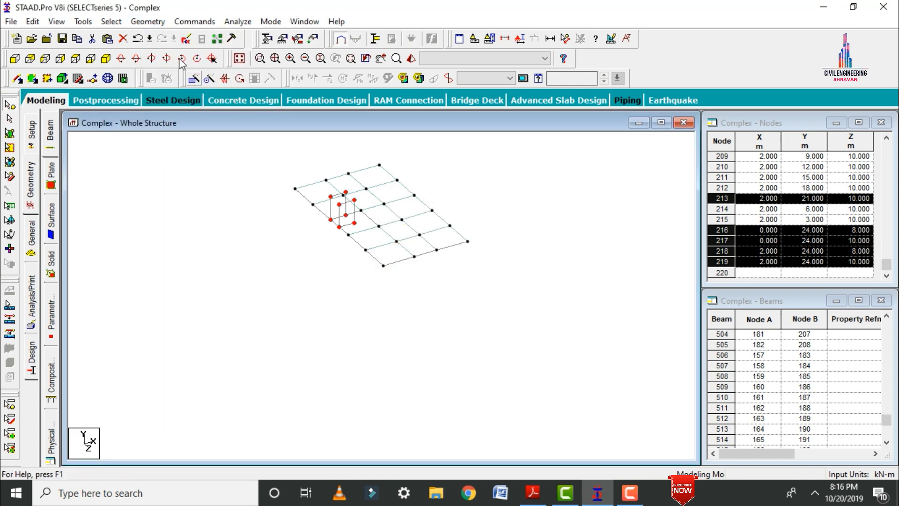
left_click(147, 22)
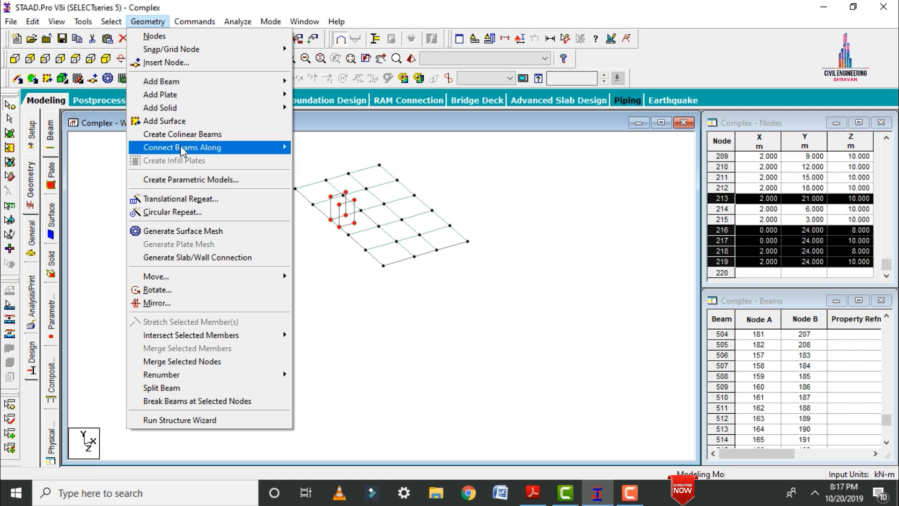
mouse_move(181, 149)
left_click(316, 173)
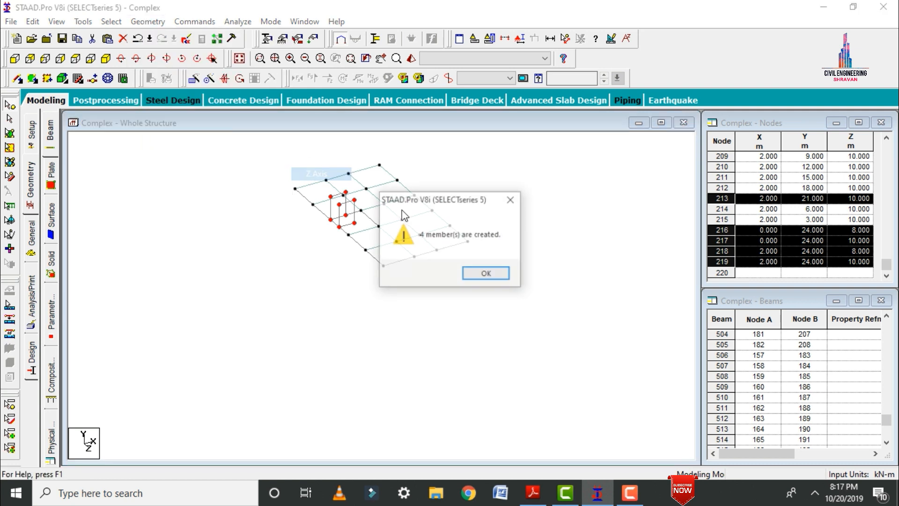
Clear the node selection, bring the whole structure back into view, and allow the auto save of the file.
left_click(473, 274)
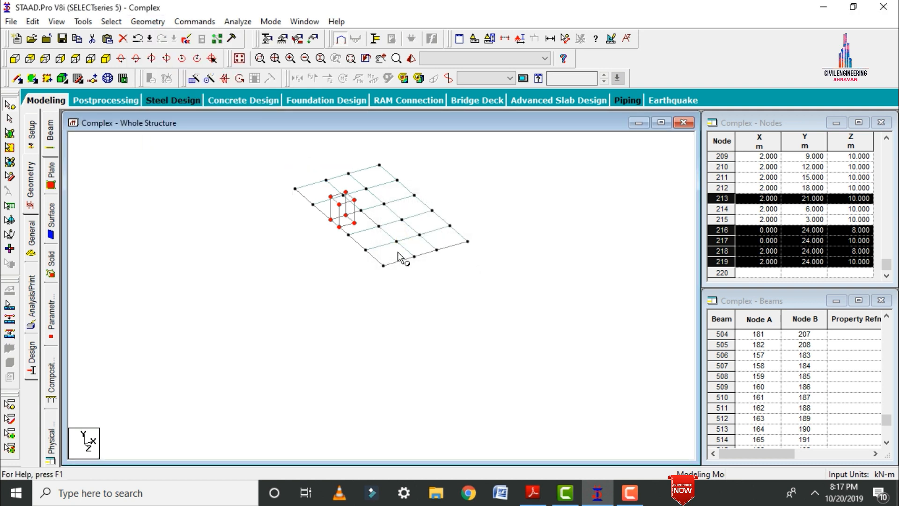
left_click(467, 196)
left_click(239, 58)
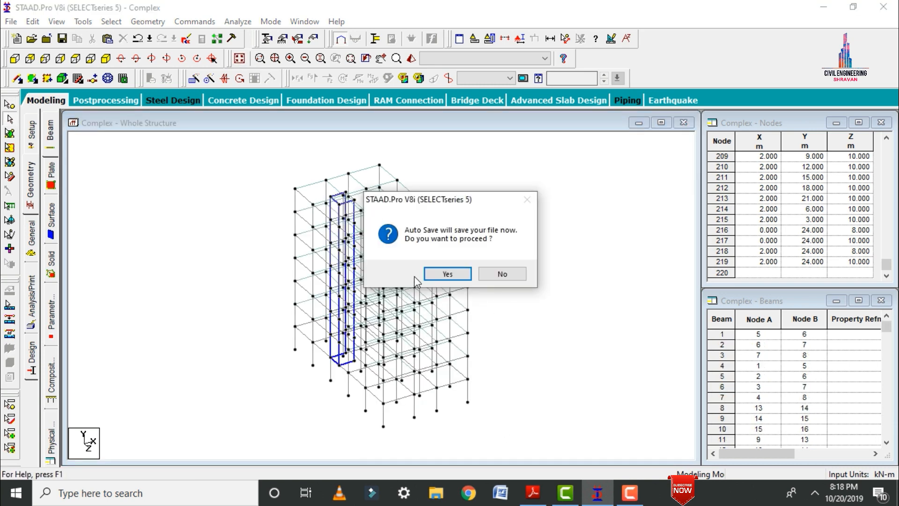
left_click(435, 274)
left_click(370, 261)
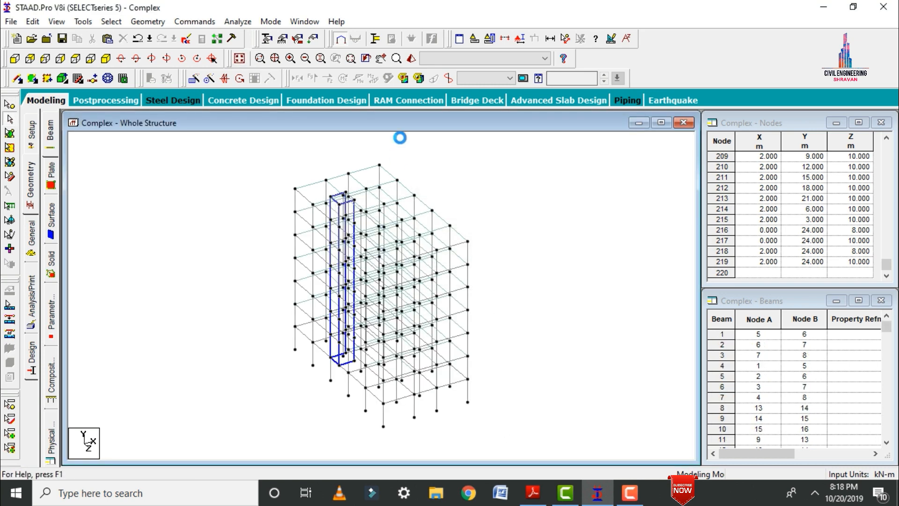
Examine the slabs and the extended shaft walls from several angles in the rendered view, and close it.
left_click(411, 58)
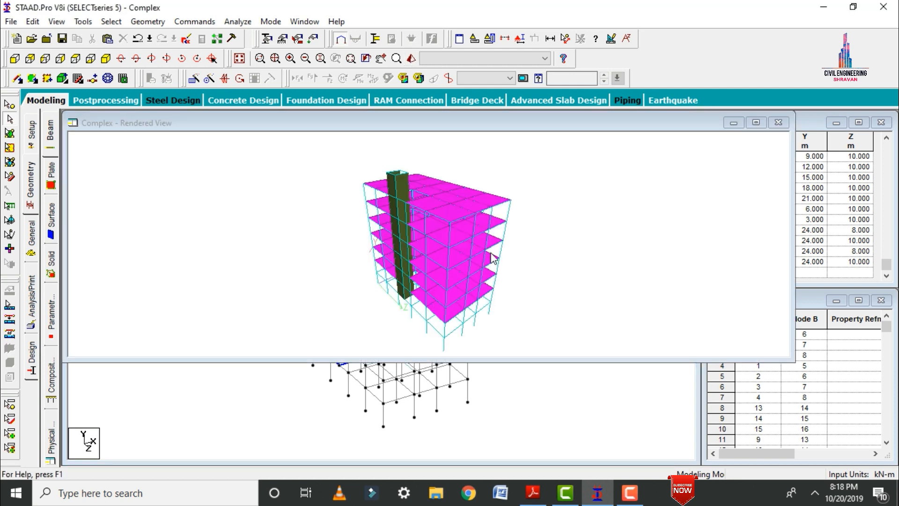
left_click_drag(422, 210, 323, 267)
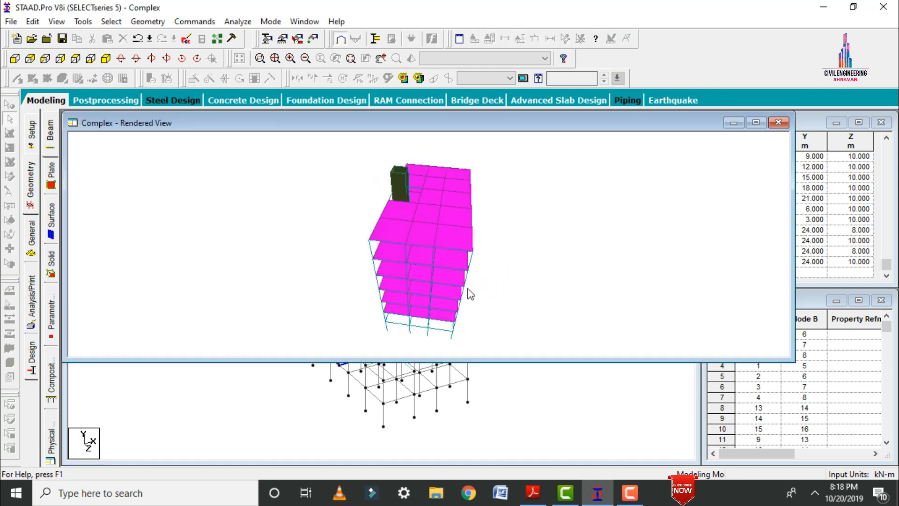
left_click_drag(470, 294, 499, 230)
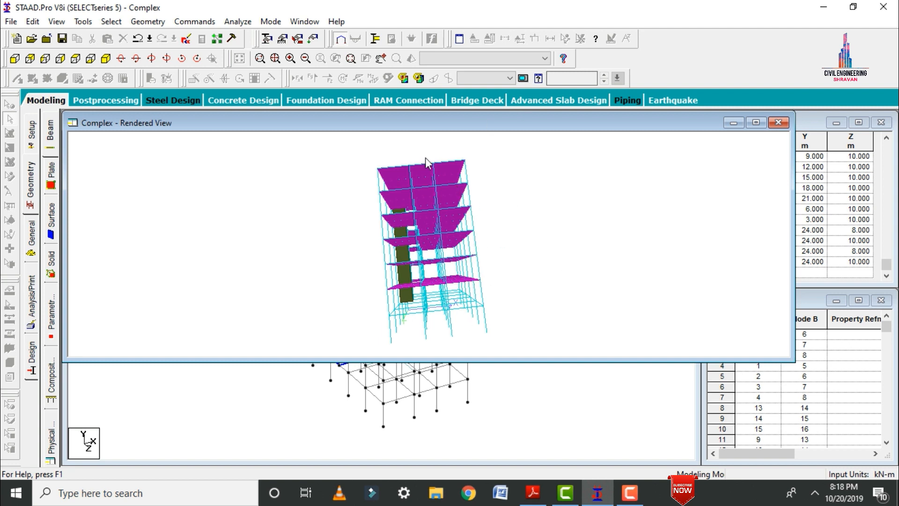
left_click_drag(437, 209, 486, 299)
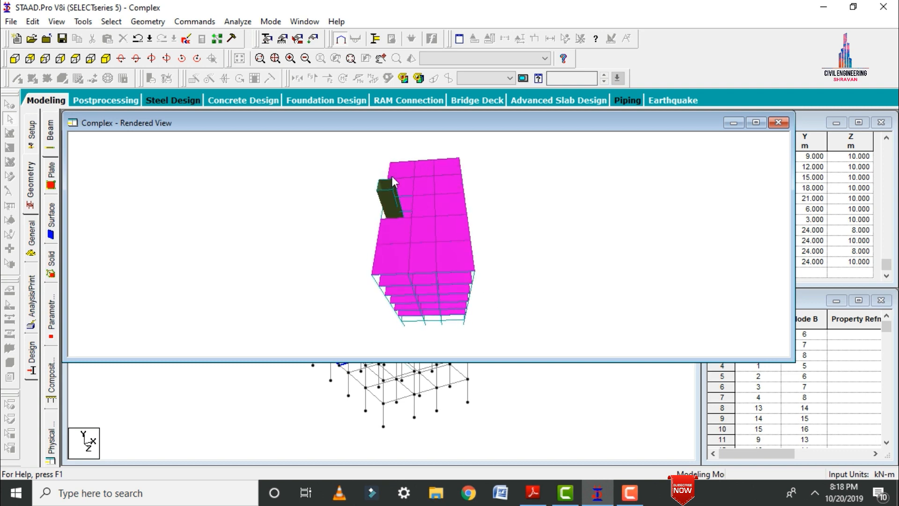
left_click_drag(393, 180, 686, 203)
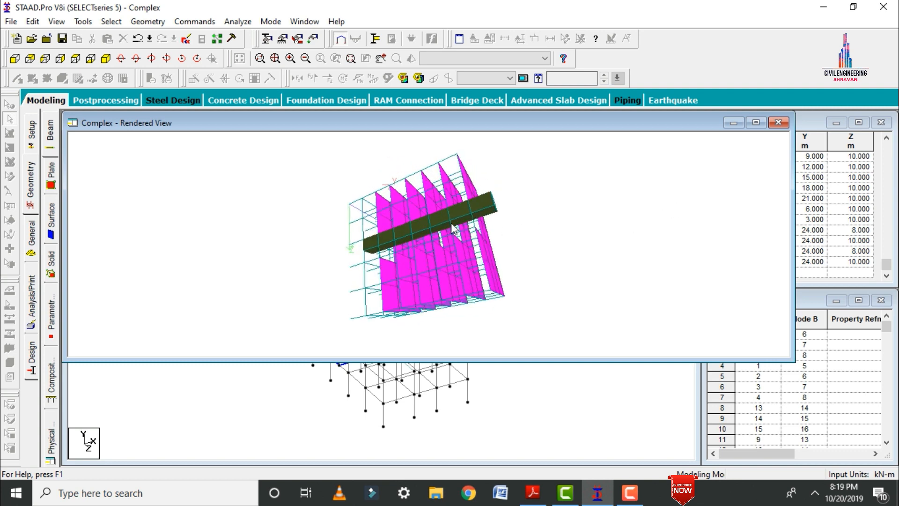
left_click_drag(452, 229, 518, 232)
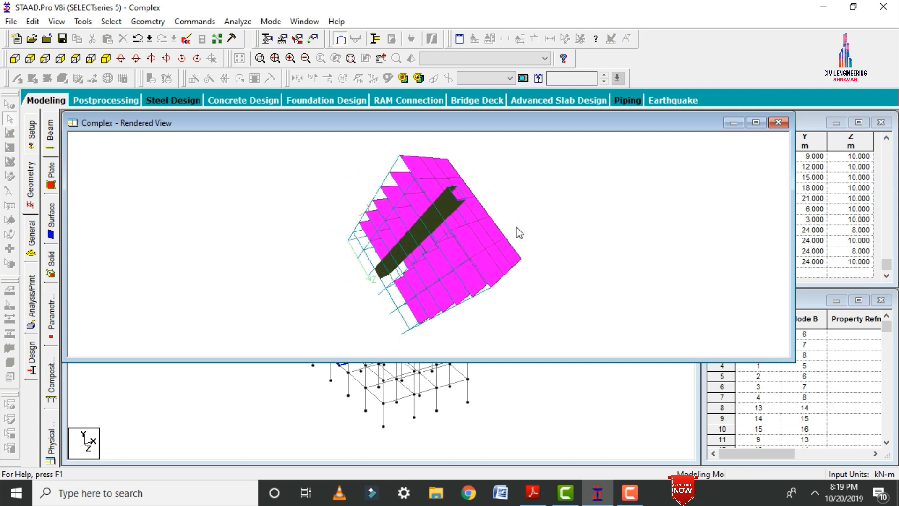
left_click(778, 122)
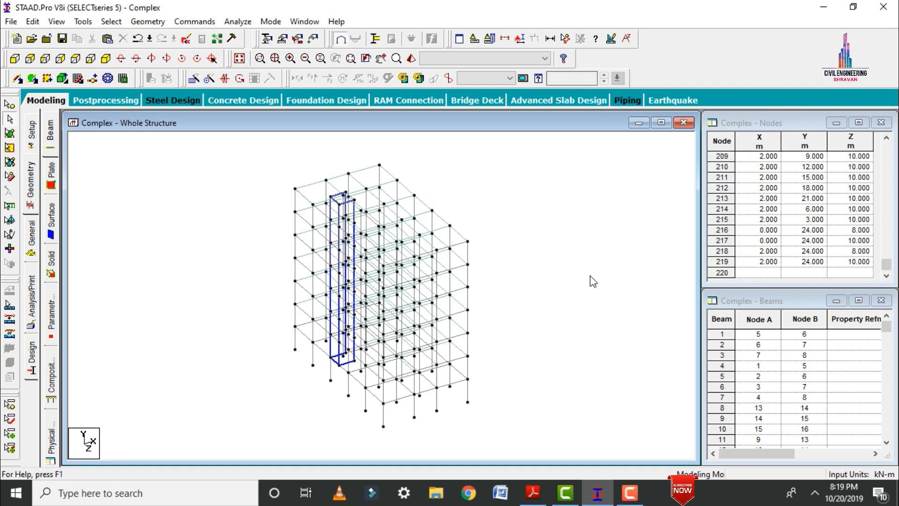
Repeat all beams along global X with Translational Repeat, using 2 steps at 13 m spacing with linked steps.
key("ctrl+a")
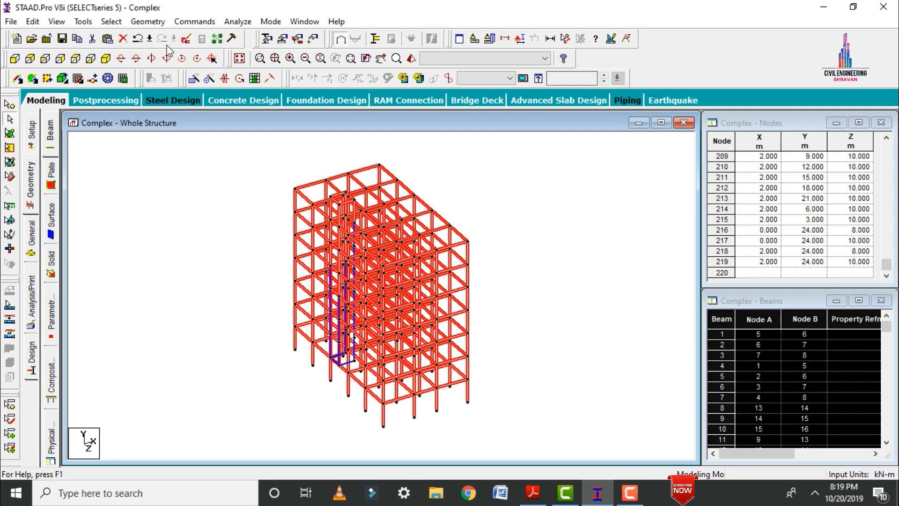
left_click(193, 79)
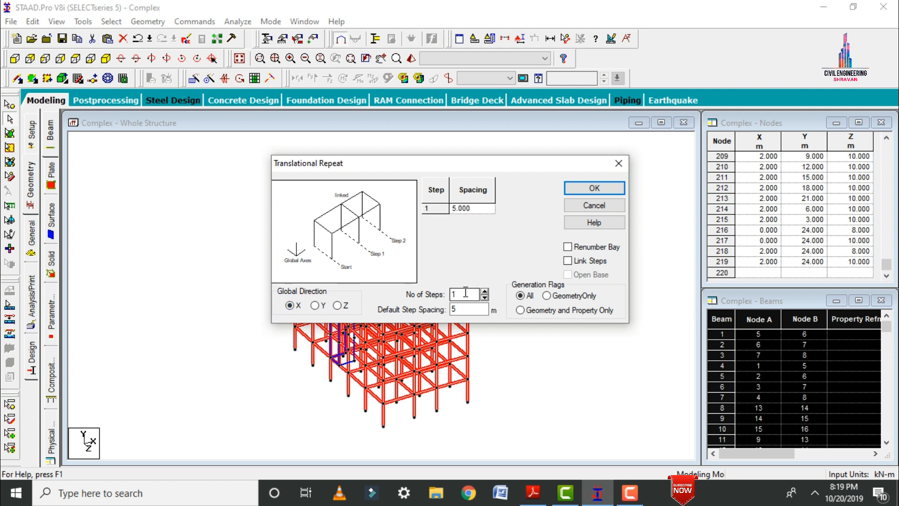
left_click_drag(463, 309, 437, 311)
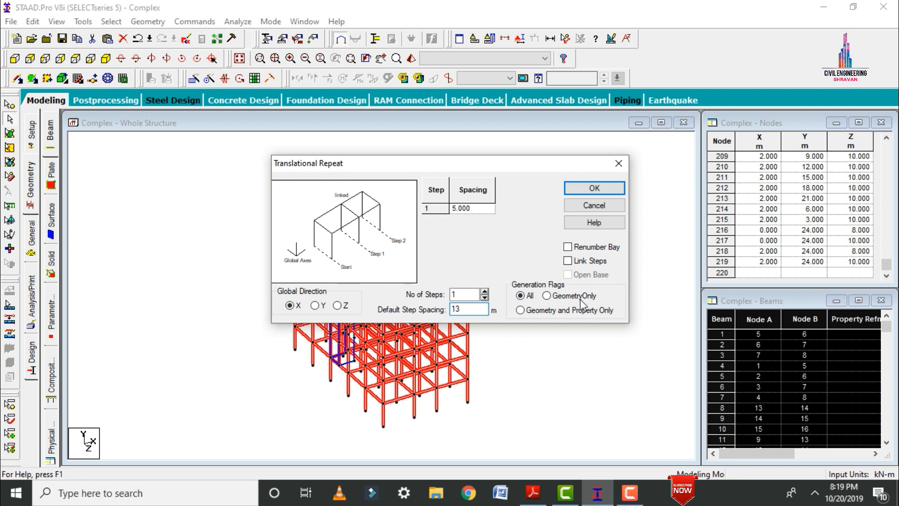
left_click(568, 261)
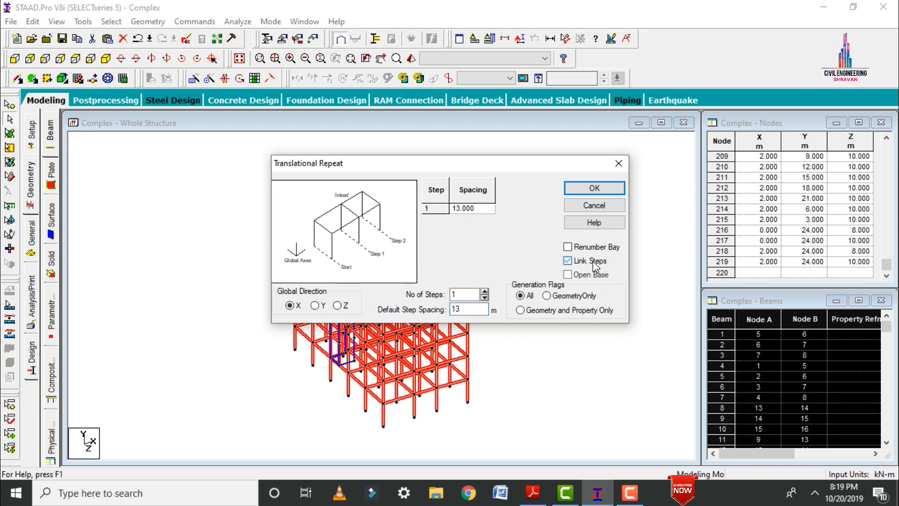
left_click_drag(464, 295, 424, 301)
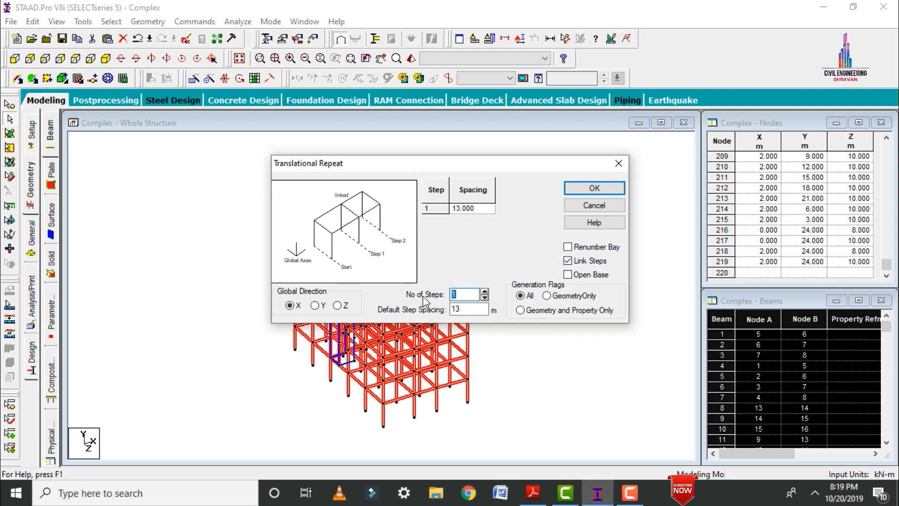
type("2")
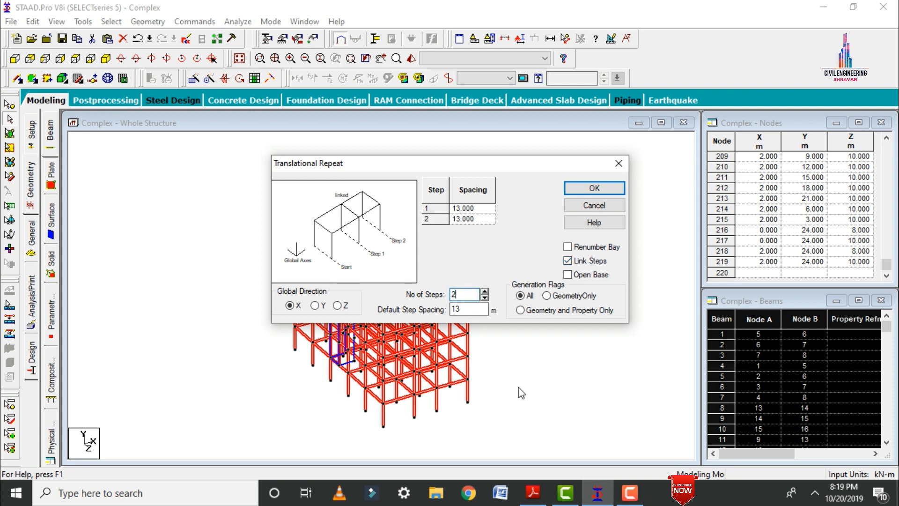
left_click(594, 189)
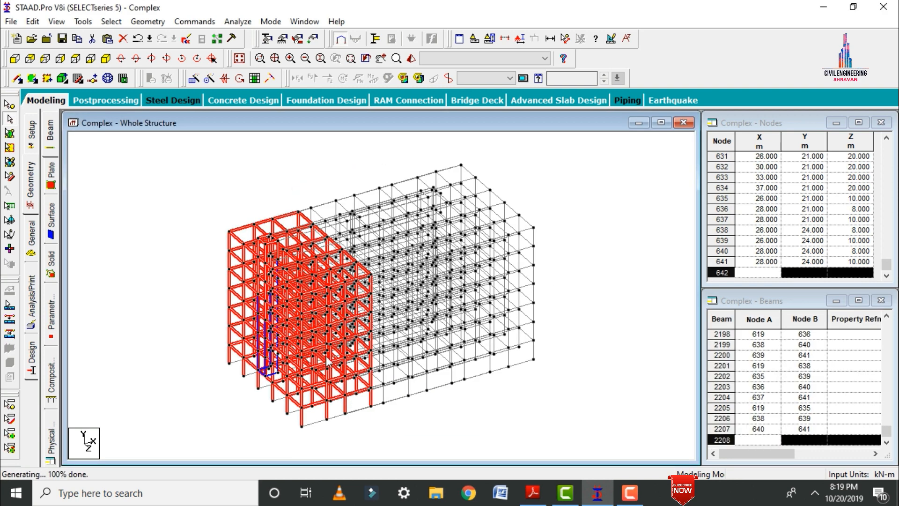
Select all slab plates and repeat them along global X in 2 steps at 13 m spacing.
left_click(76, 59)
left_click(645, 257)
left_click(113, 59)
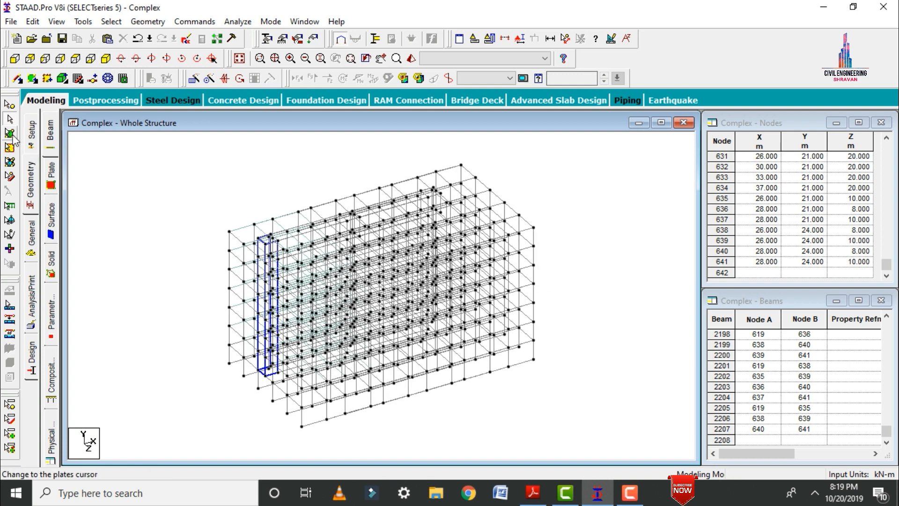
left_click(10, 134)
key("ctrl+a")
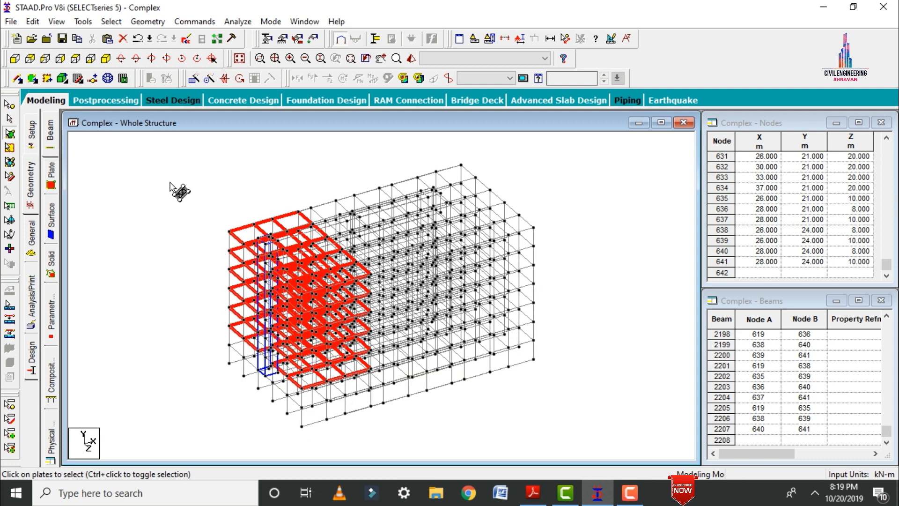
left_click(193, 80)
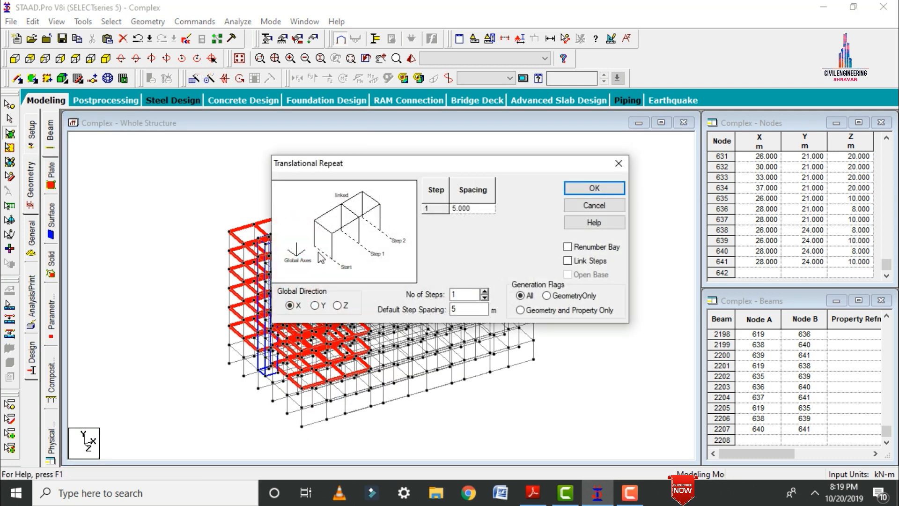
left_click(457, 294)
type("2")
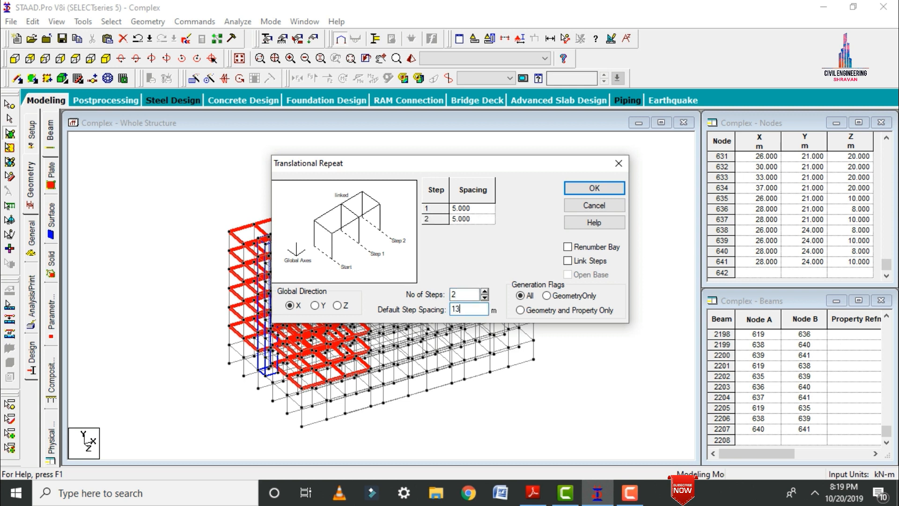
left_click(582, 190)
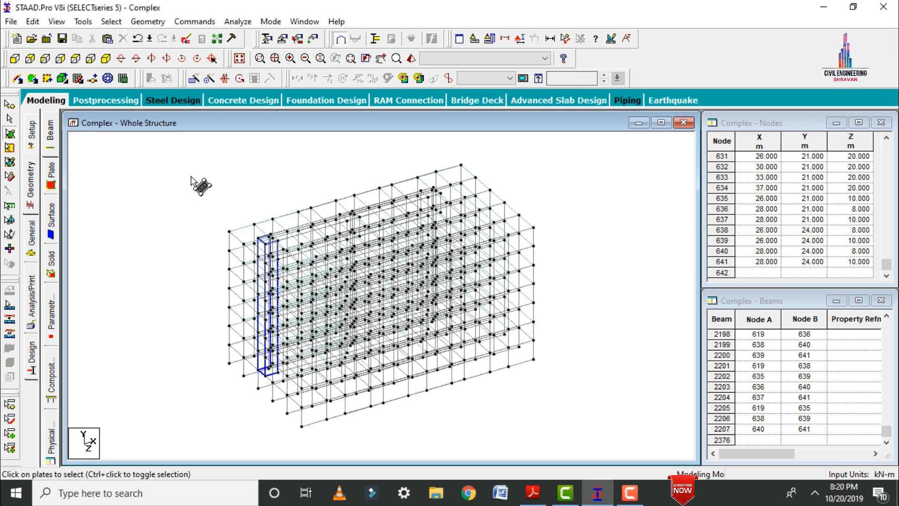
Select the shaft's wall surfaces and repeat them along global X in 2 steps at 13 m spacing.
left_click(8, 154)
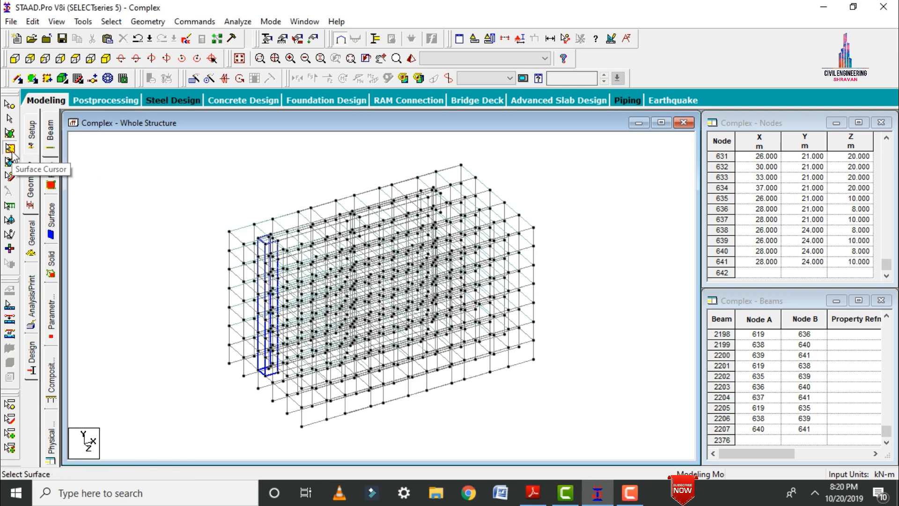
left_click(218, 286)
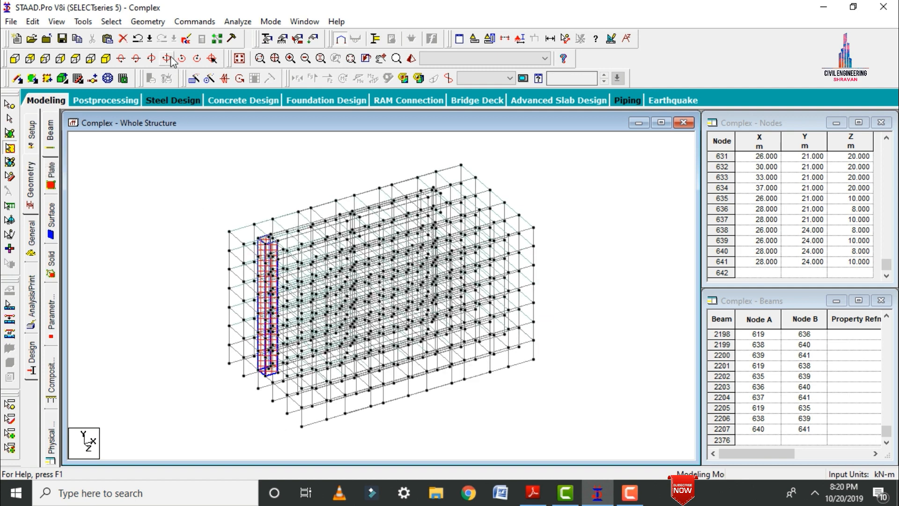
left_click(194, 78)
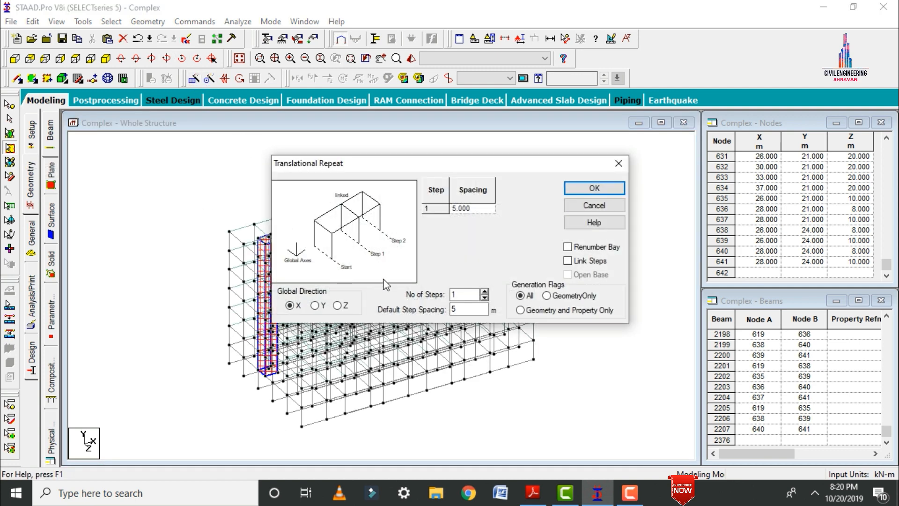
type("2")
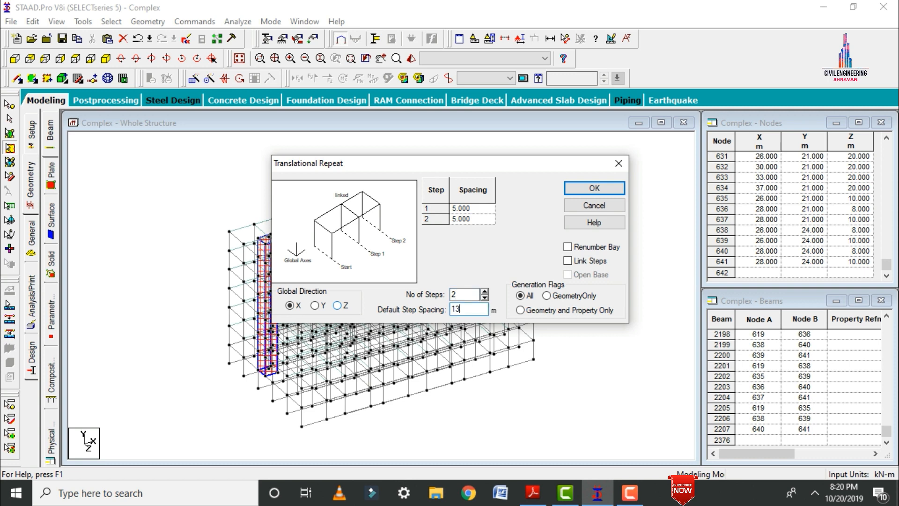
left_click(592, 189)
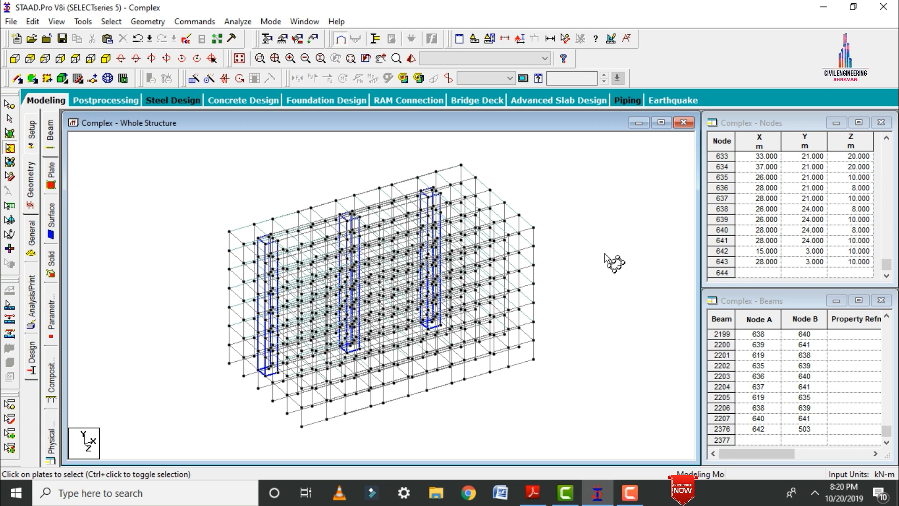
In the front view, delete the horizontal beams along the column bases and the beams linking the tops of the three shafts.
left_click(19, 62)
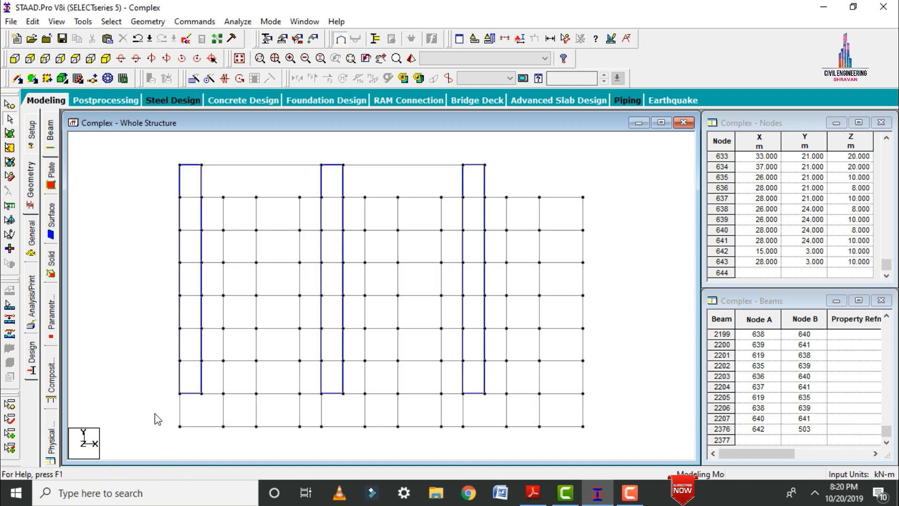
left_click_drag(160, 420, 596, 447)
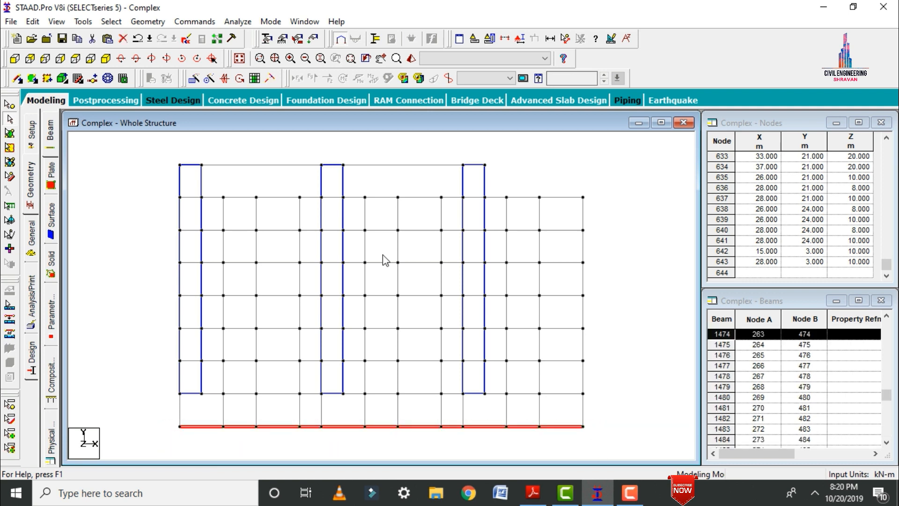
left_click(274, 165, "ctrl")
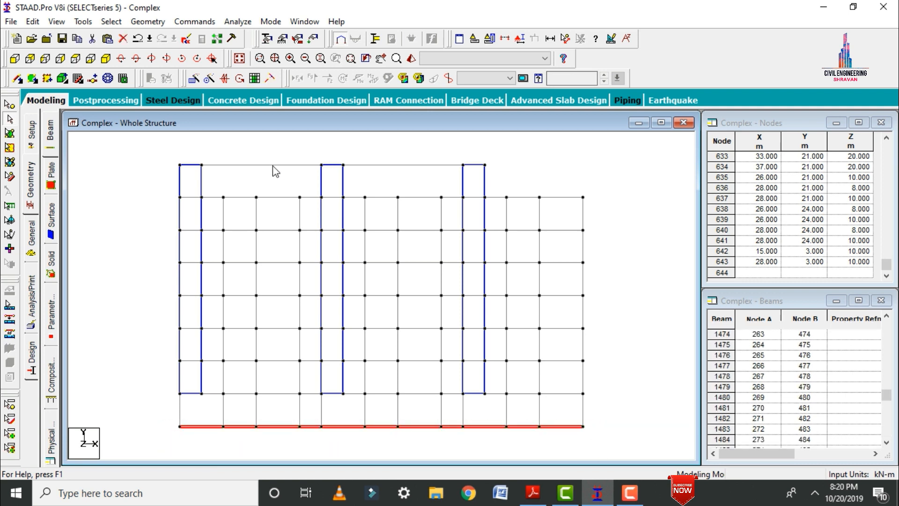
left_click(396, 166, "ctrl")
key("Delete")
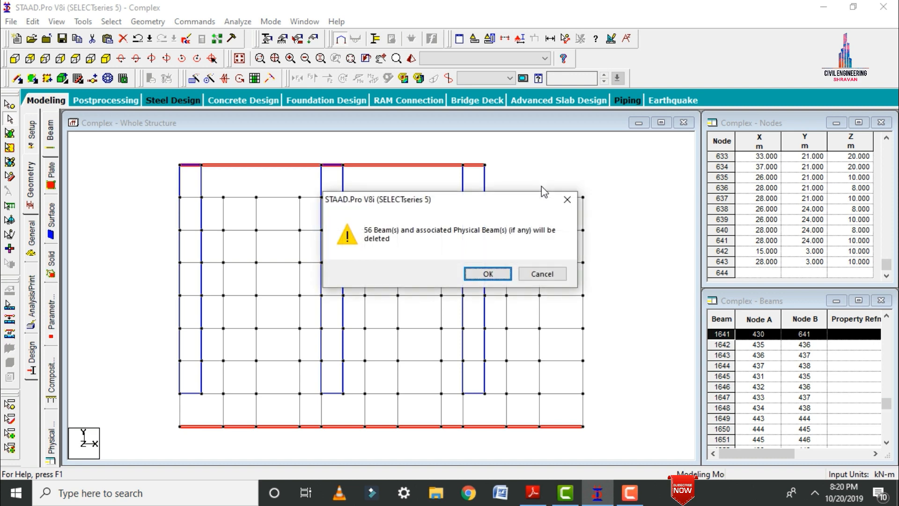
key("Return")
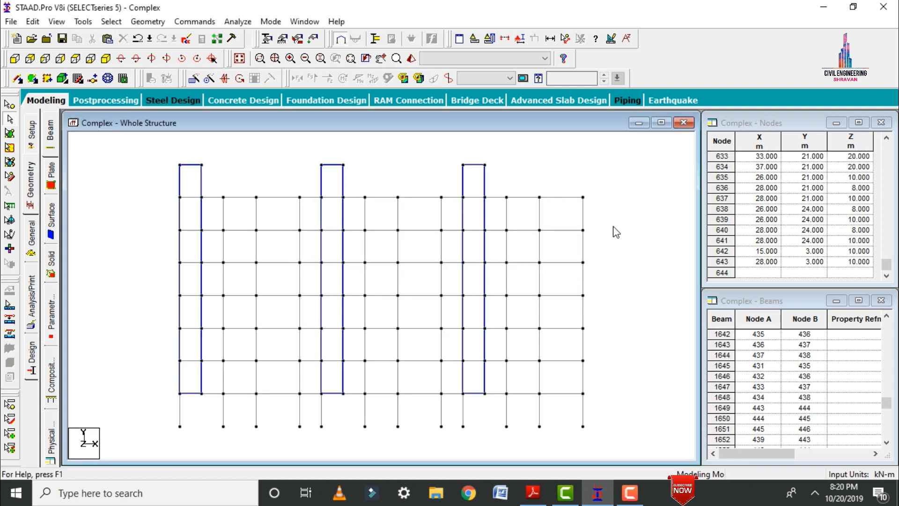
Show the whole complex in isometric view and open its rendered view maximized.
left_click(107, 60)
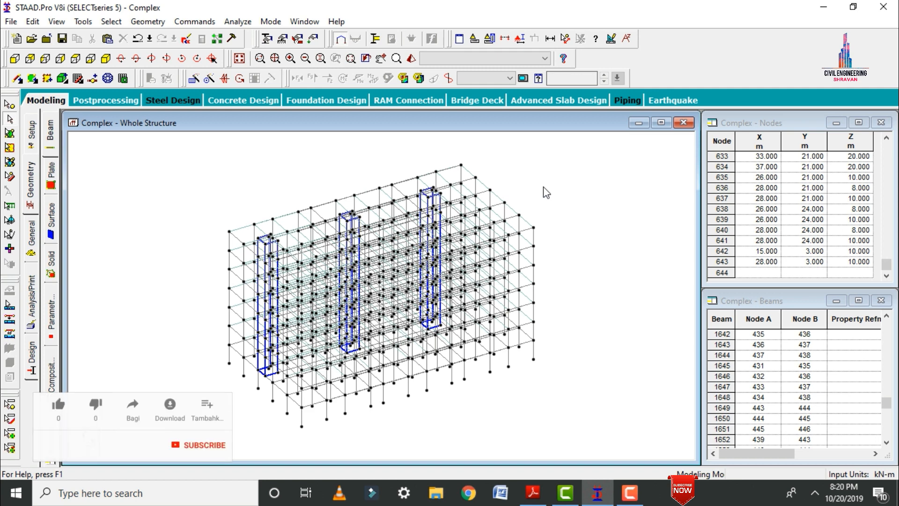
left_click(411, 58)
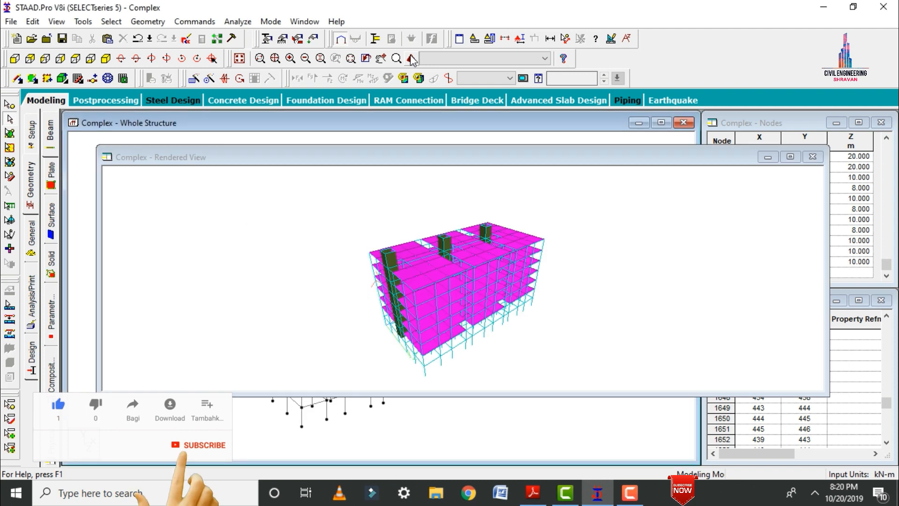
left_click(790, 157)
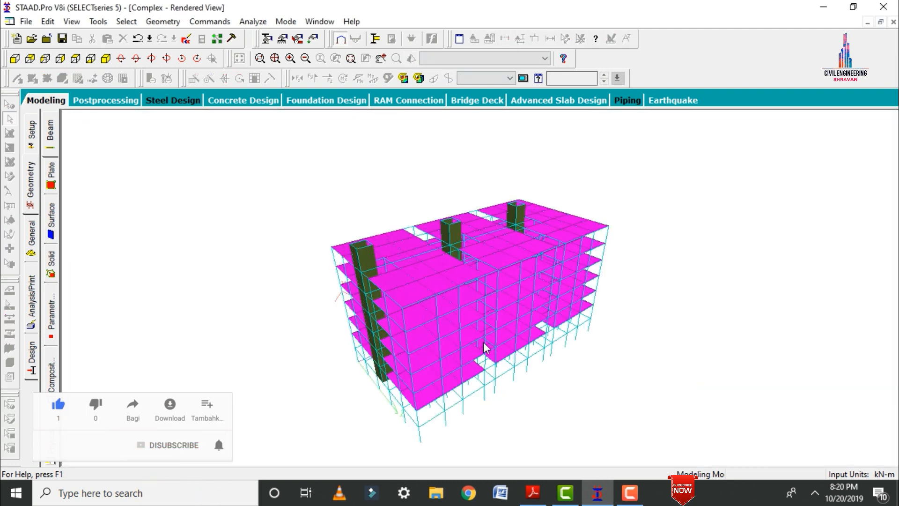
Examine the rendered three-block building from above, the sides and the front, and return to the whole-structure view.
left_click_drag(483, 346, 531, 260)
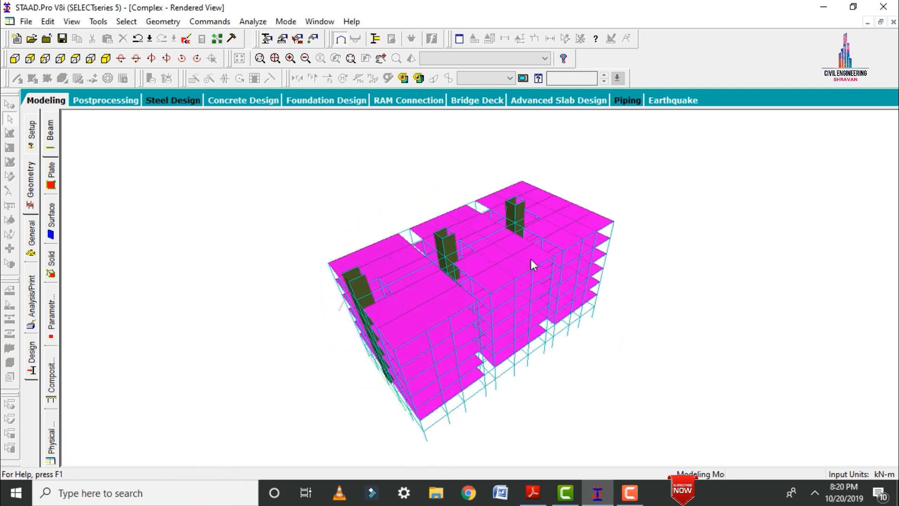
left_click_drag(625, 279, 442, 270)
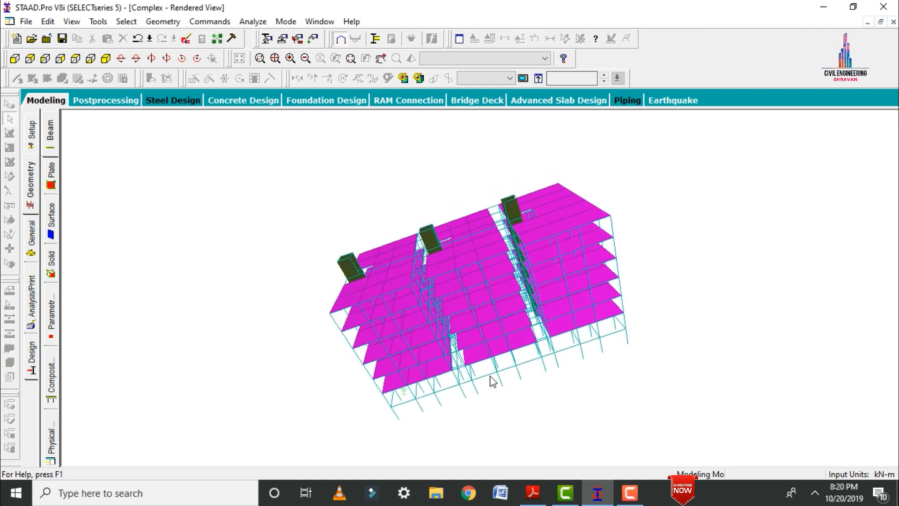
left_click_drag(494, 377, 507, 204)
left_click_drag(567, 316, 410, 302)
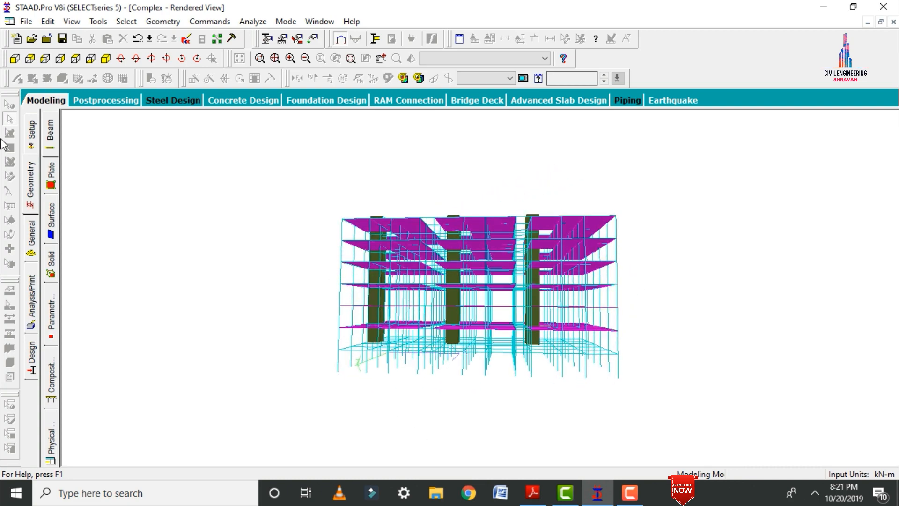
left_click(48, 101)
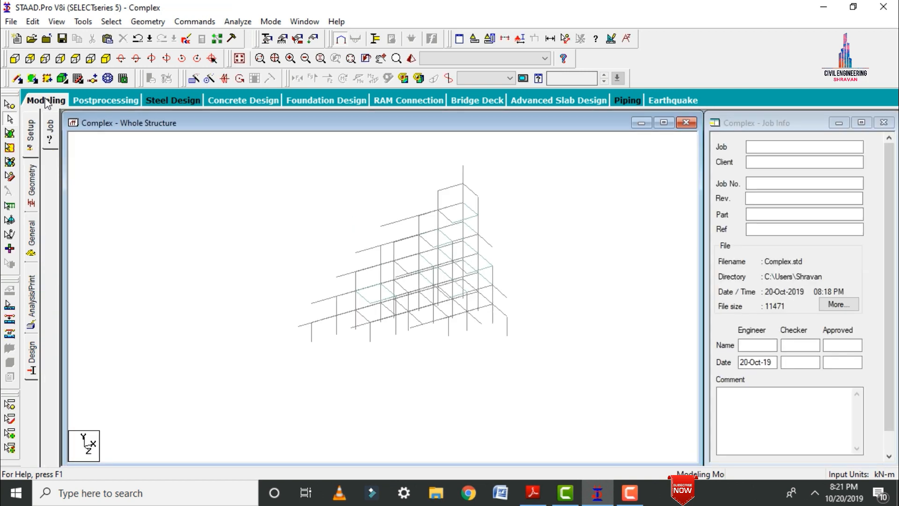
Define a rectangular concrete section property with YD 0.3 m and ZD 0.4 m.
left_click(30, 241)
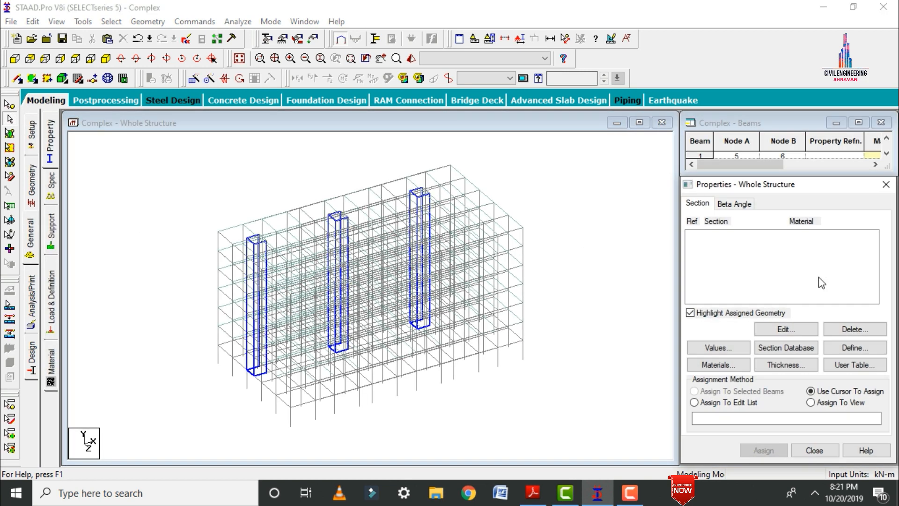
left_click(856, 349)
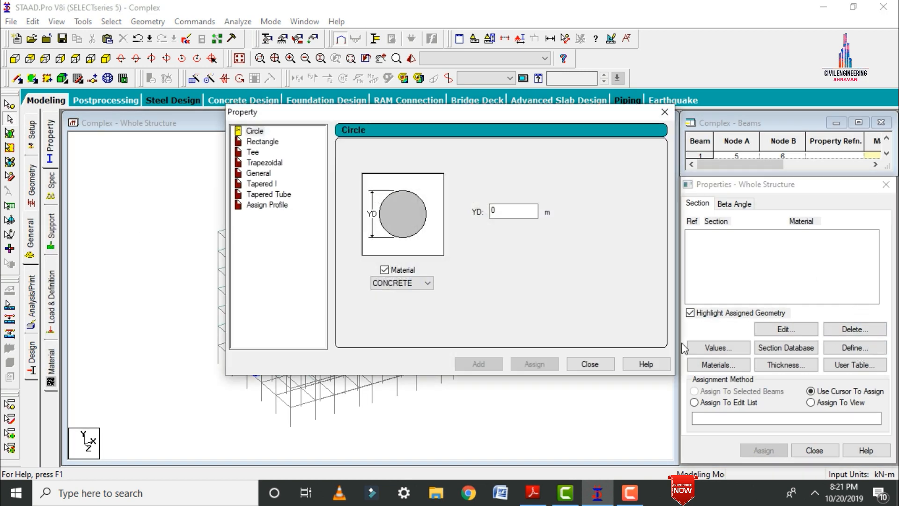
left_click(260, 142)
left_click(512, 200)
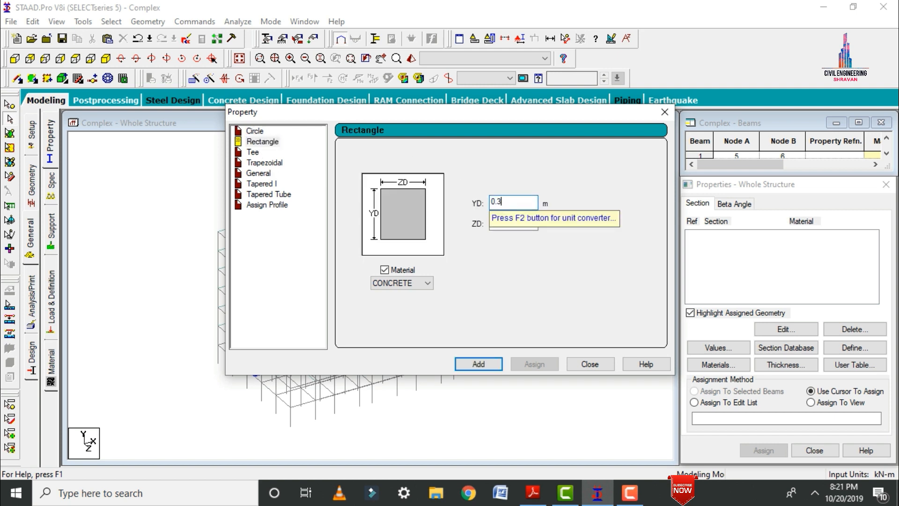
key("Tab")
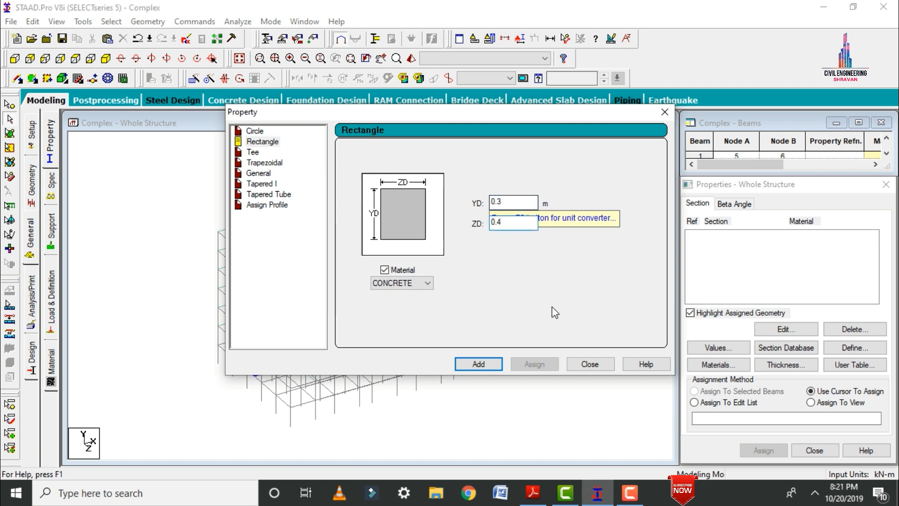
left_click(489, 365)
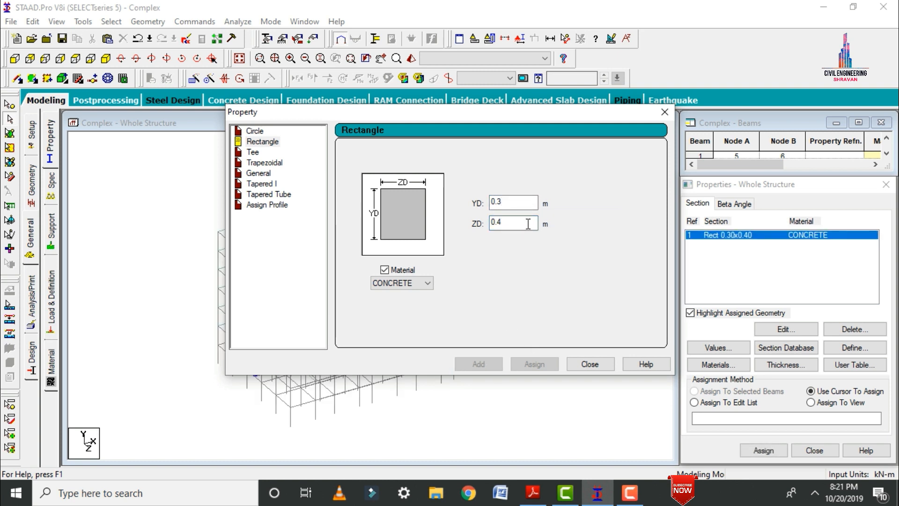
Add a second rectangular concrete section with YD 0.4 m and ZD 0.4 m, and finish defining sections.
left_click(510, 201)
key("BackSpace")
type("4")
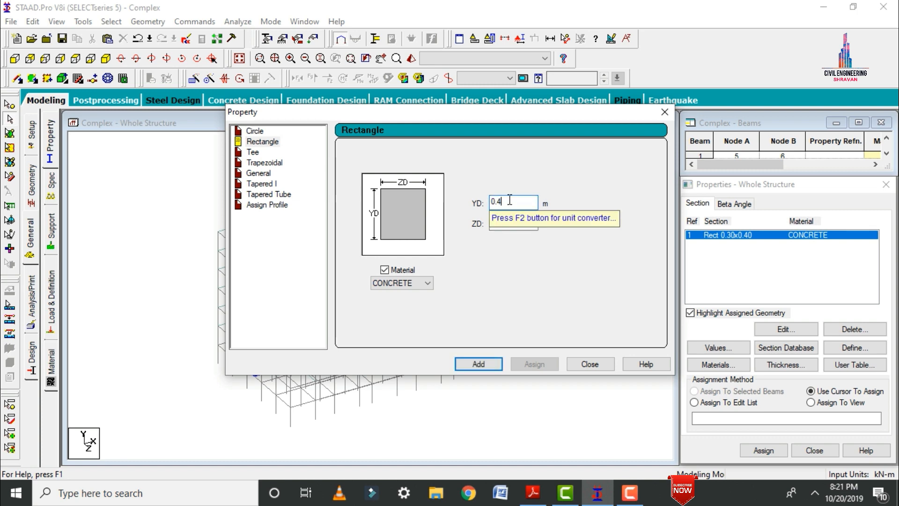
left_click(476, 365)
left_click(600, 363)
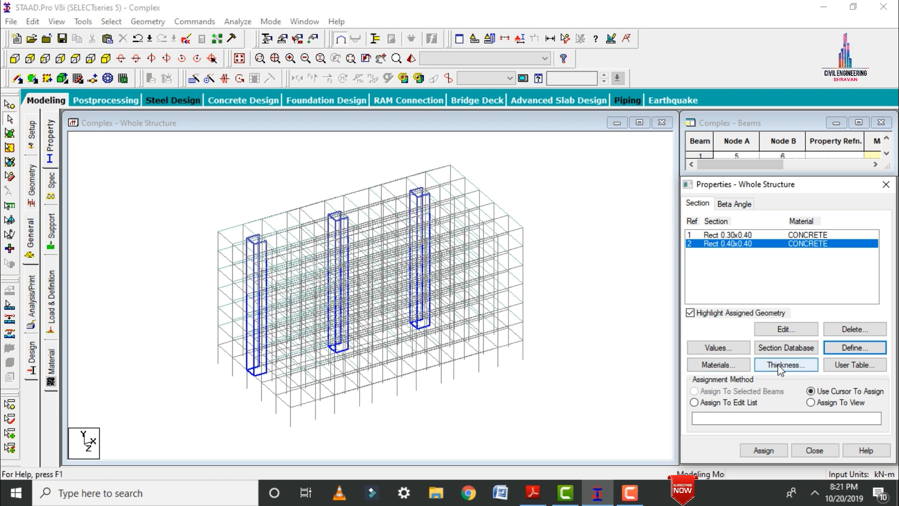
Define a concrete plate element thickness of 0.150 m at all four nodes.
left_click(779, 365)
left_click(563, 194)
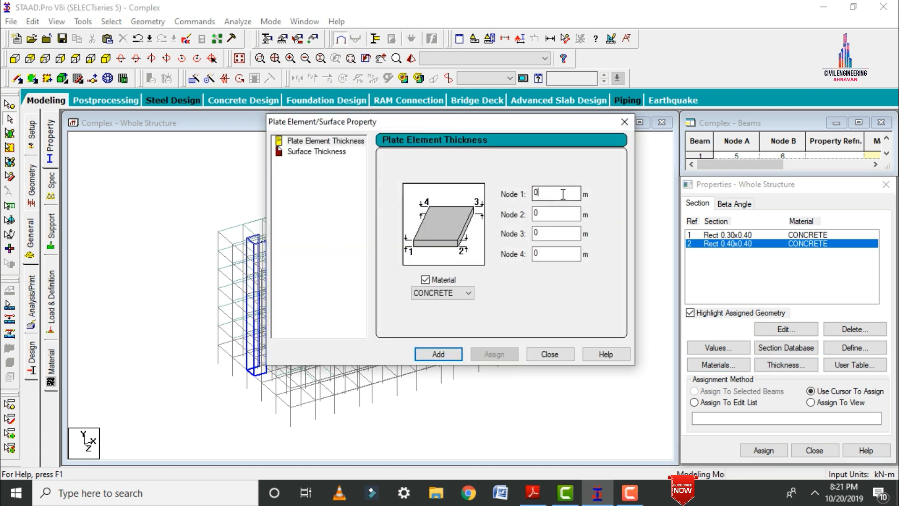
type("150")
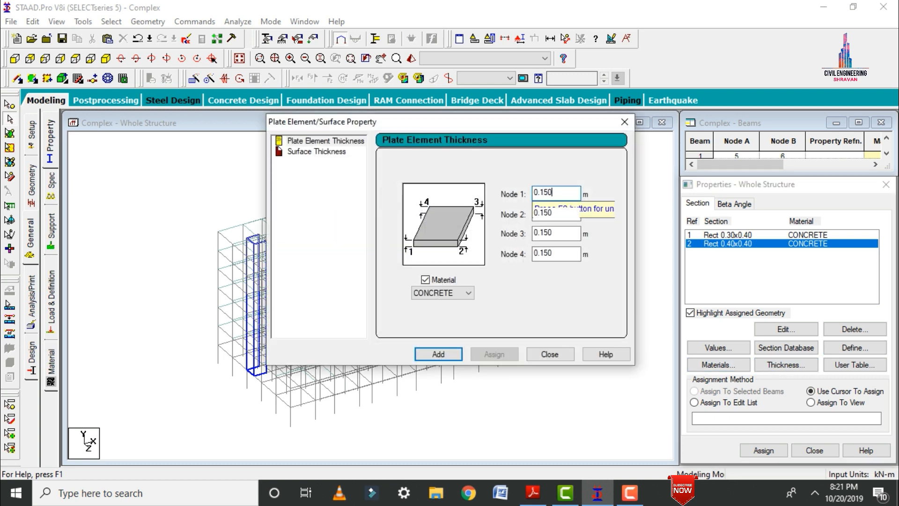
key("Return")
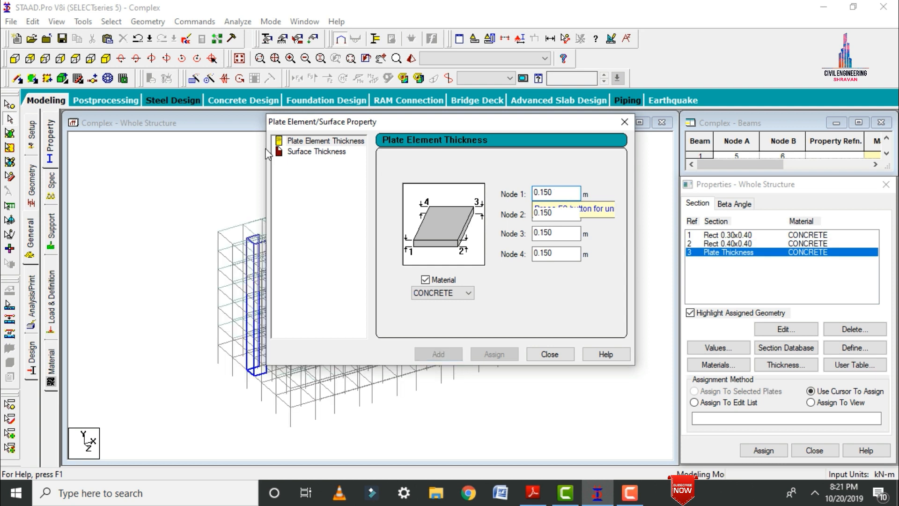
Define a concrete surface thickness of 0.120 m and close the thickness definitions.
left_click(282, 154)
left_click(544, 192)
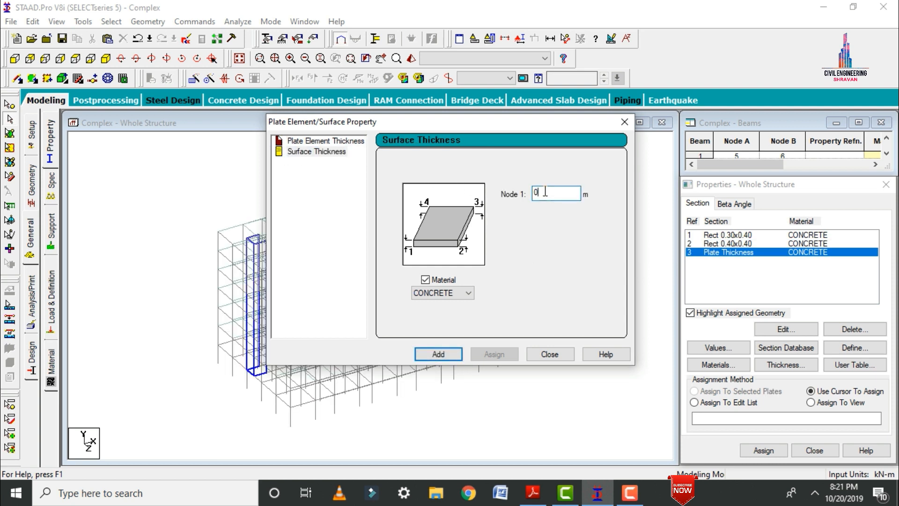
type(".120")
key("Return")
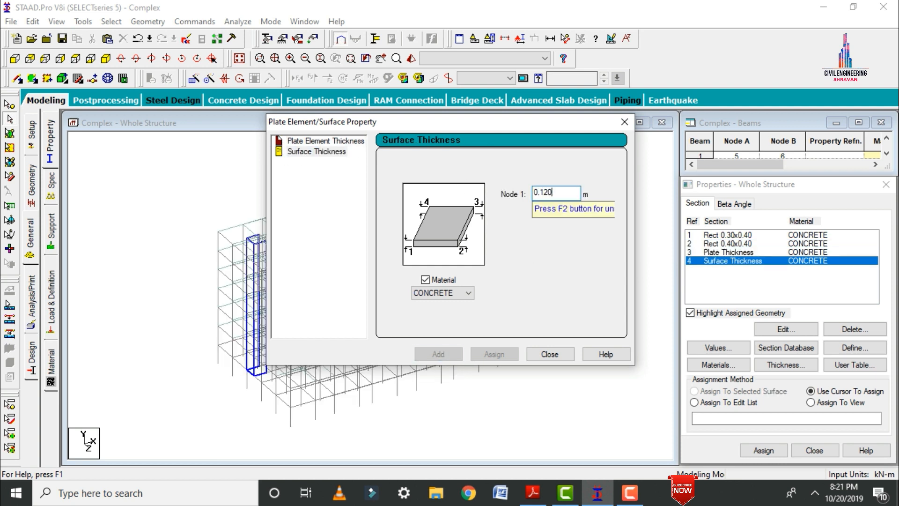
left_click(624, 122)
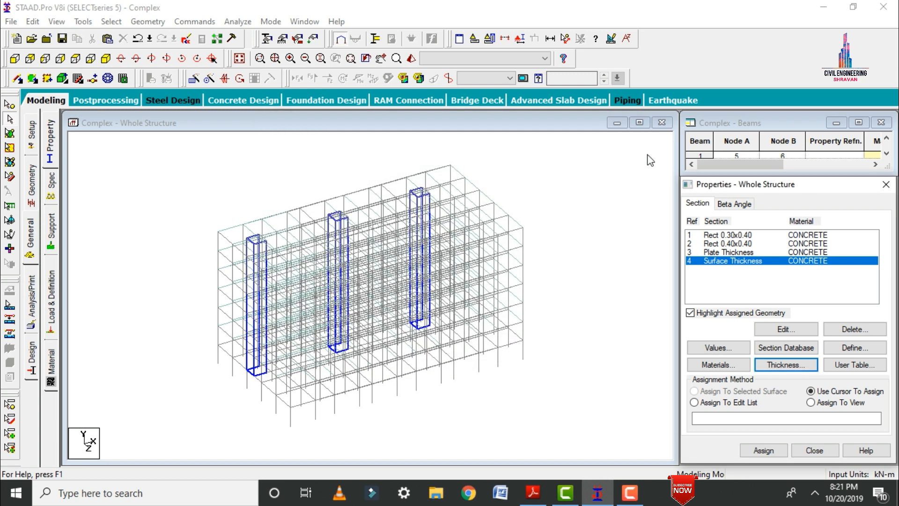
Assign the Rect 0.30x0.40 section to all beams parallel to X and Z.
left_click(728, 235)
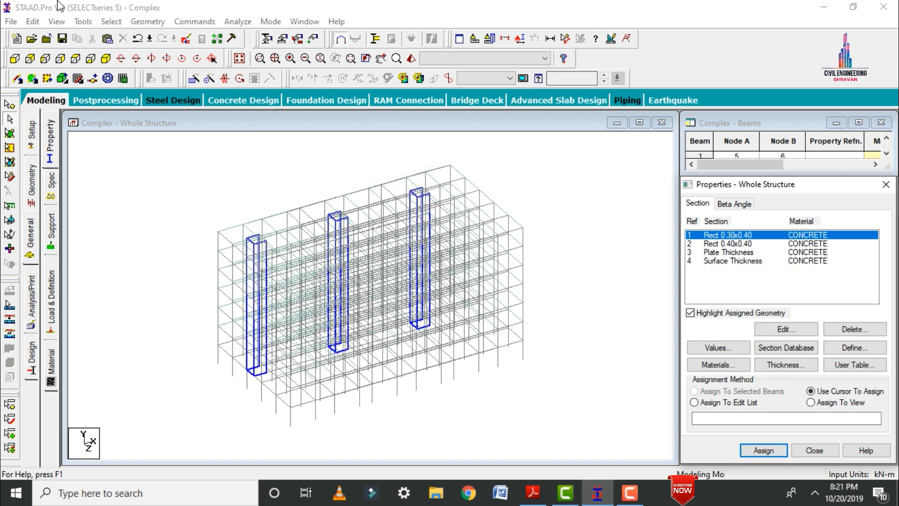
left_click(107, 22)
mouse_move(141, 258)
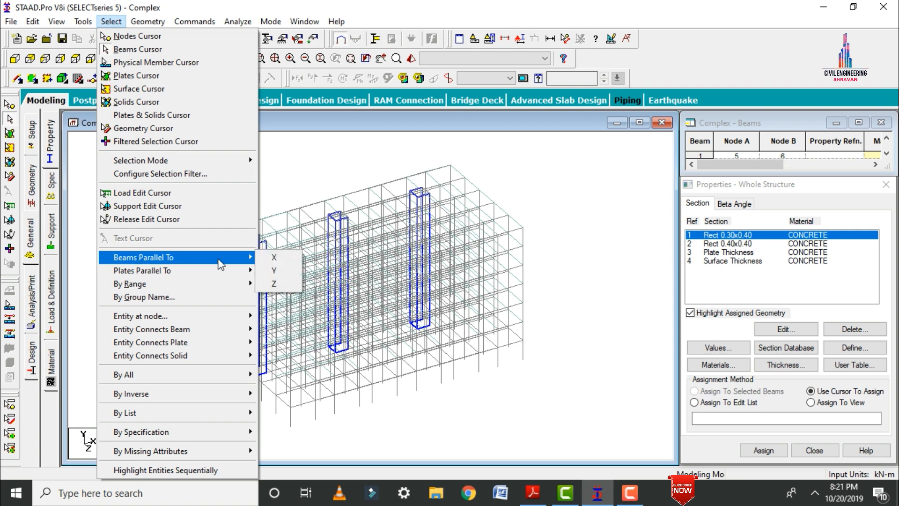
left_click(276, 259)
left_click(111, 21)
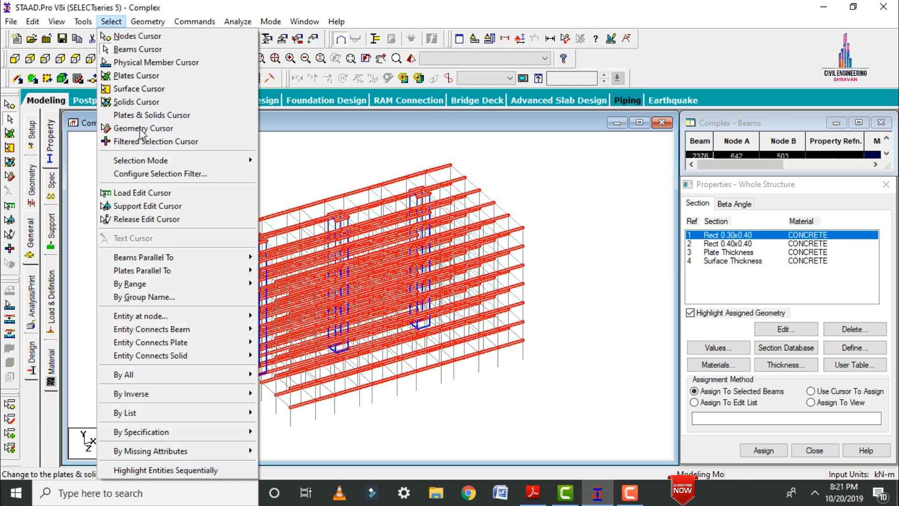
mouse_move(155, 257)
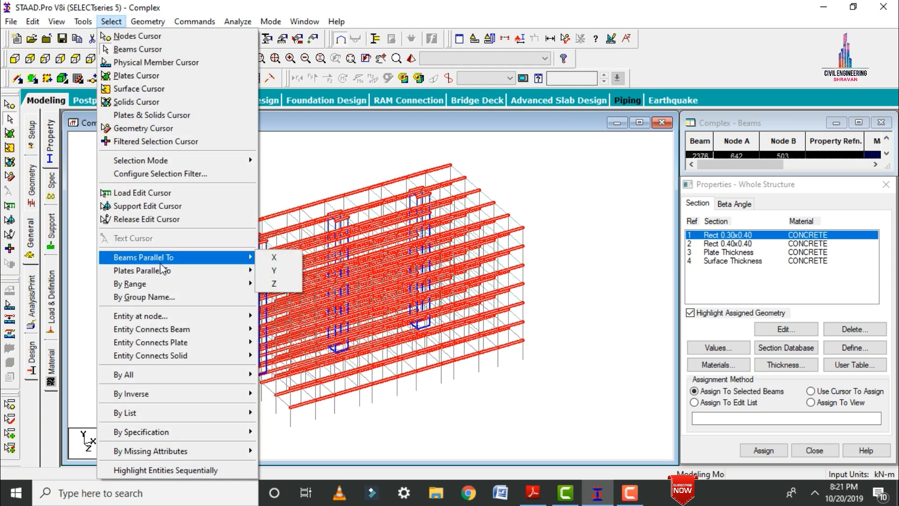
left_click(281, 286)
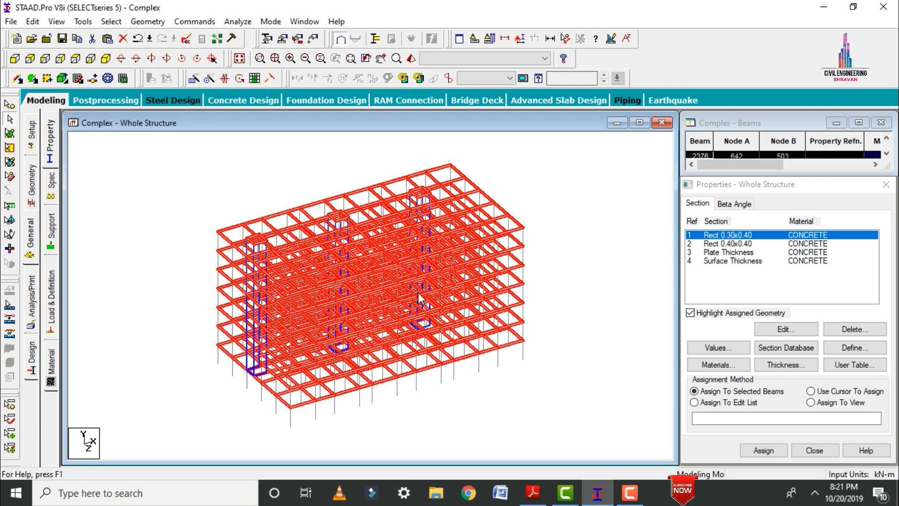
left_click(768, 445)
left_click(765, 451)
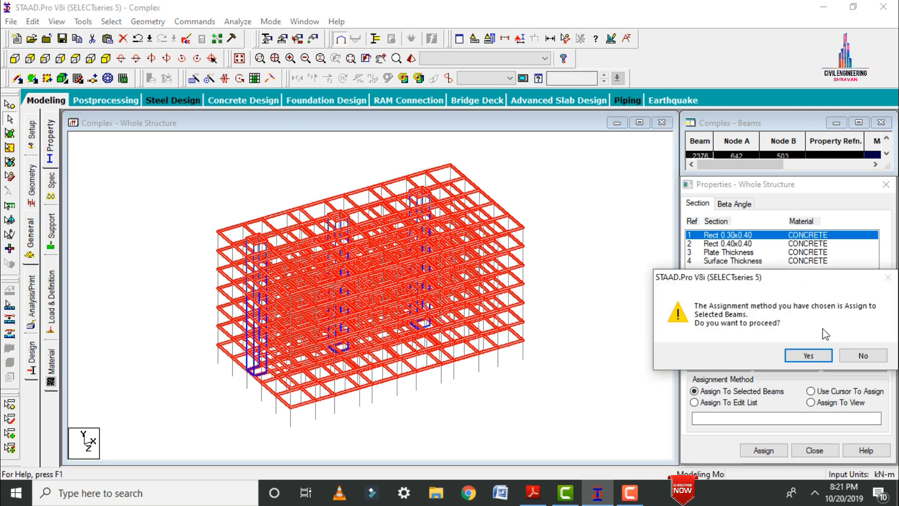
left_click(809, 355)
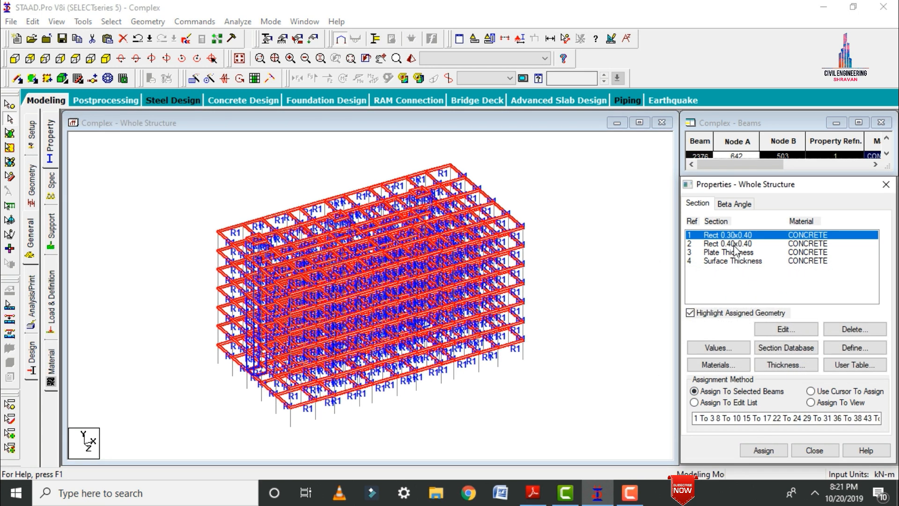
Assign the Rect 0.40x0.40 section to all columns, selected as beams parallel to Y.
left_click(734, 244)
left_click(111, 22)
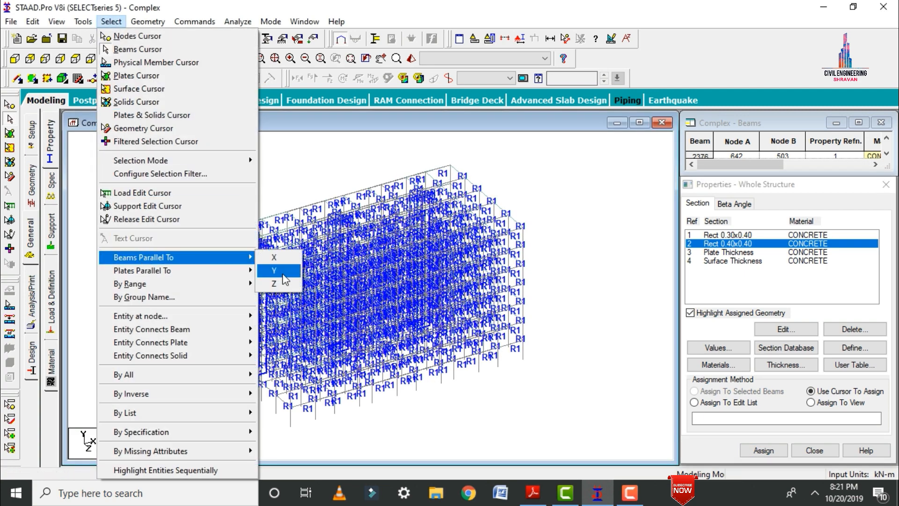
left_click(264, 270)
left_click(759, 450)
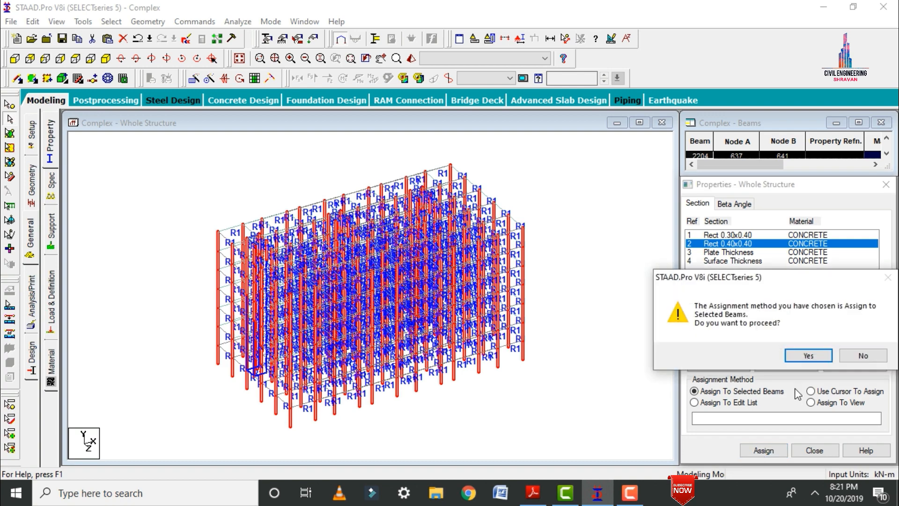
left_click(803, 361)
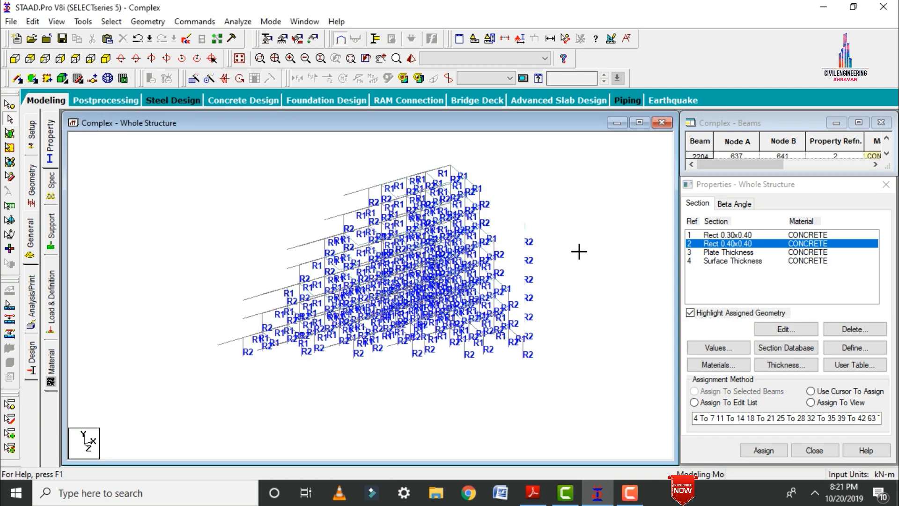
Assign the plate thickness property to all slab plates using Assign To View.
left_click(700, 251)
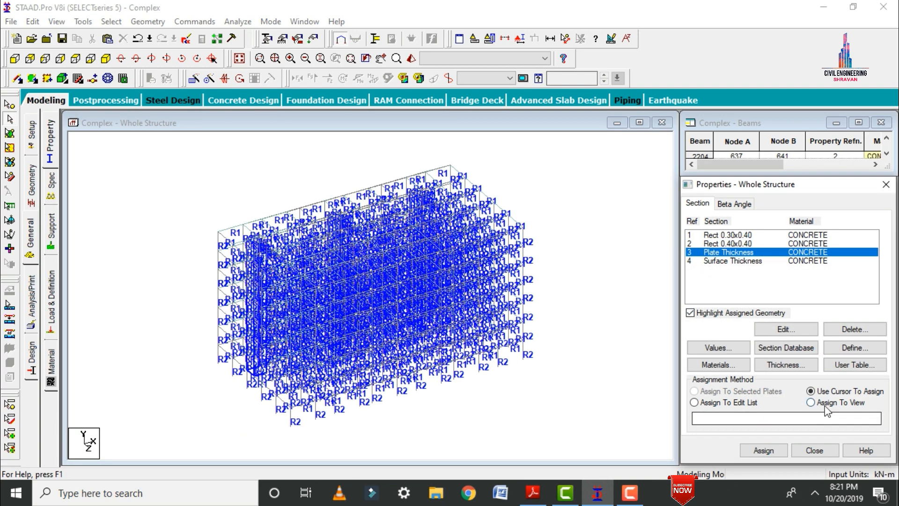
left_click(826, 403)
left_click(762, 452)
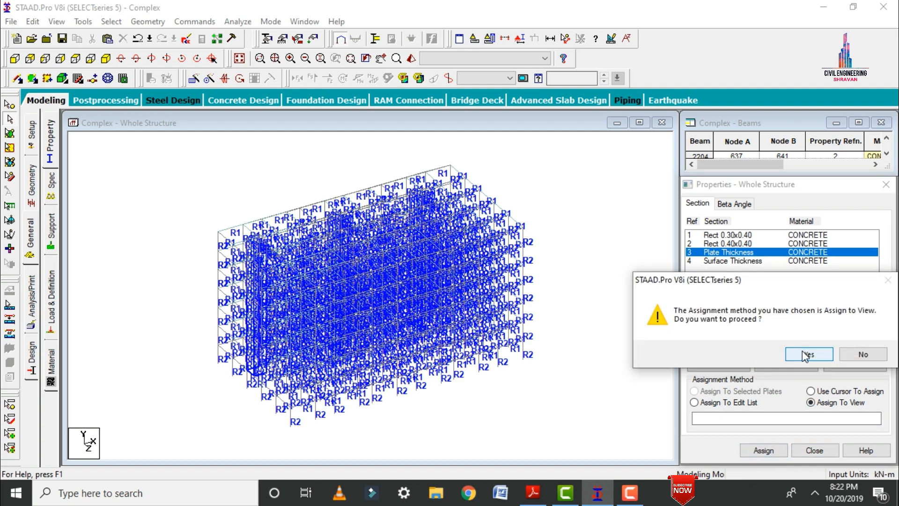
left_click(803, 360)
Assign the surface thickness property to all shaft wall surfaces using Assign To View.
left_click(710, 261)
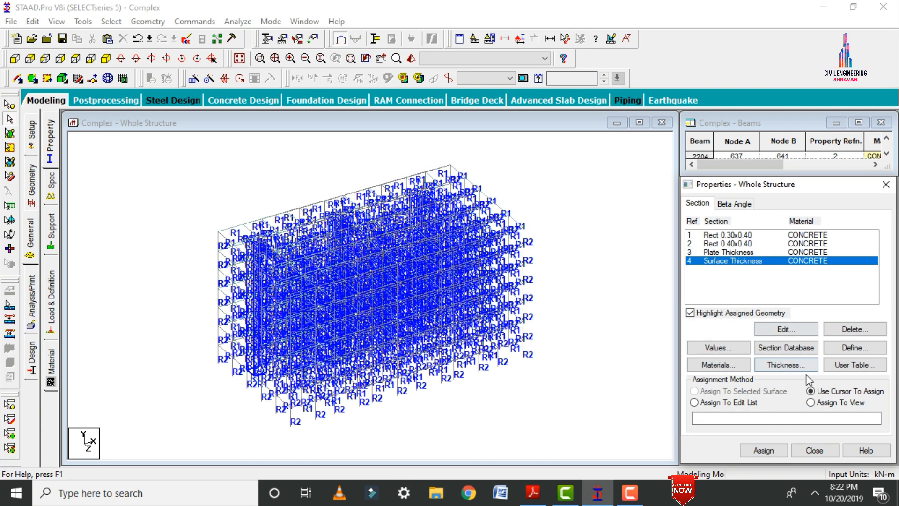
left_click(811, 402)
left_click(763, 450)
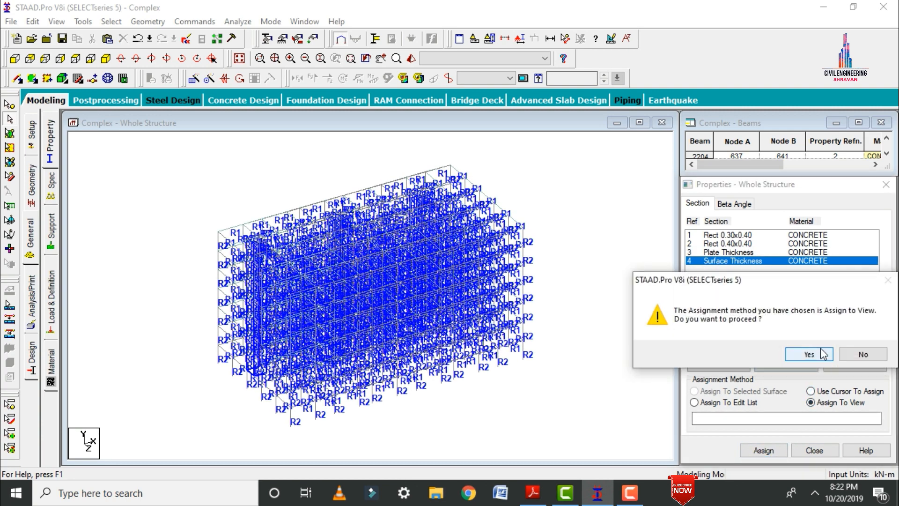
left_click(814, 352)
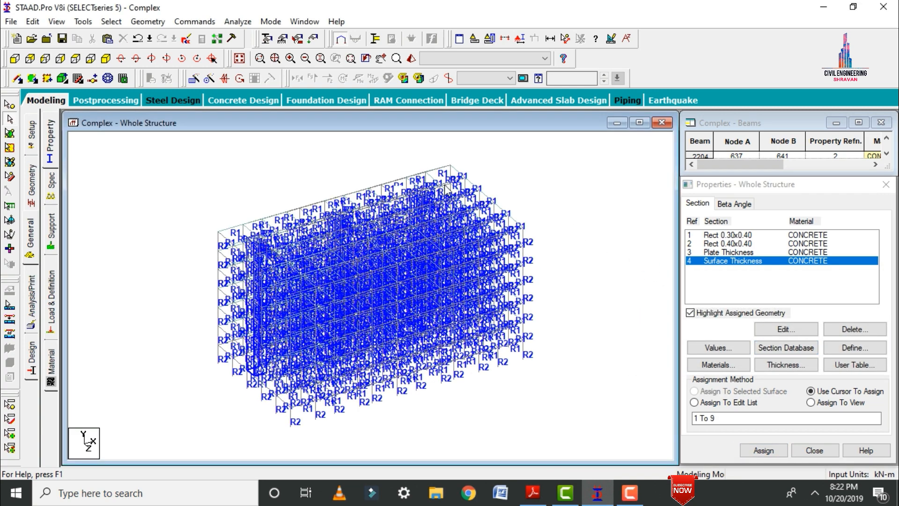
Open the rendered view and examine the building with its assigned sections and thicknesses from several angles.
left_click(411, 58)
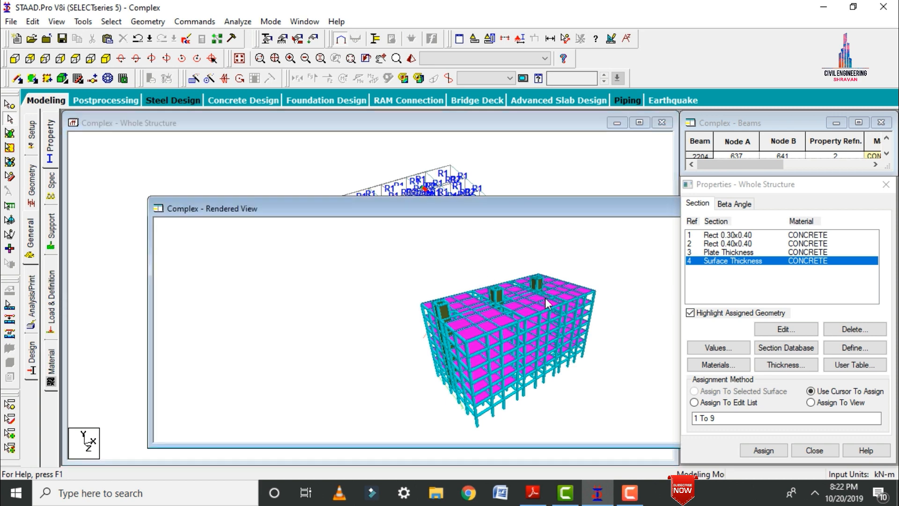
left_click_drag(545, 297, 556, 386)
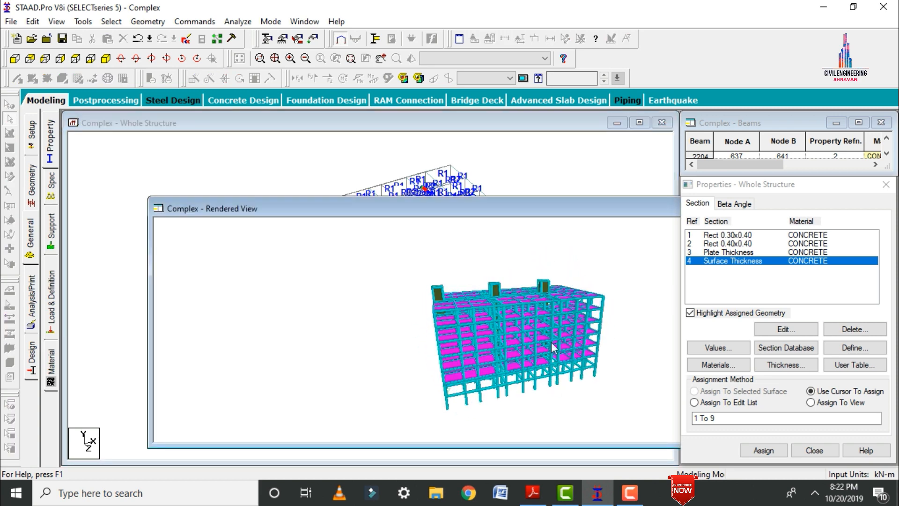
left_click_drag(551, 342, 460, 344)
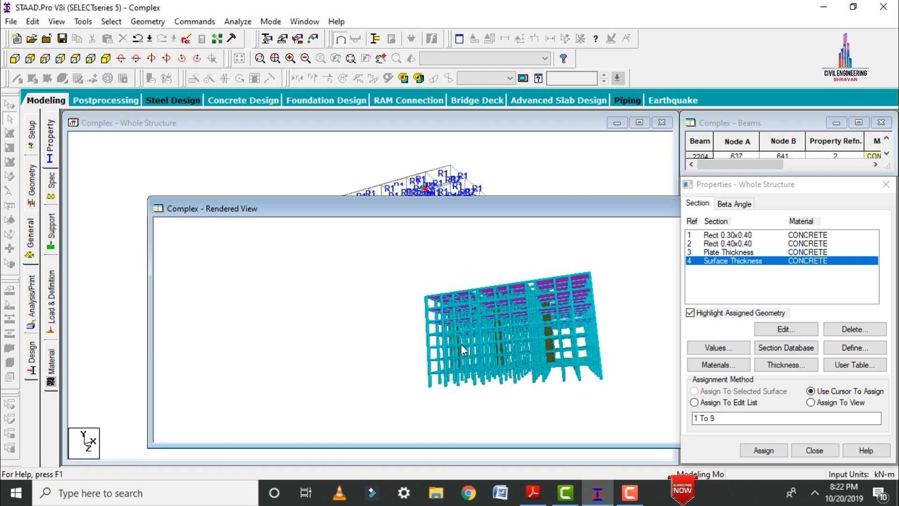
Examine the rendered building from above, including its roof slabs and shafts, and close the rendered view.
left_click_drag(570, 300, 497, 359)
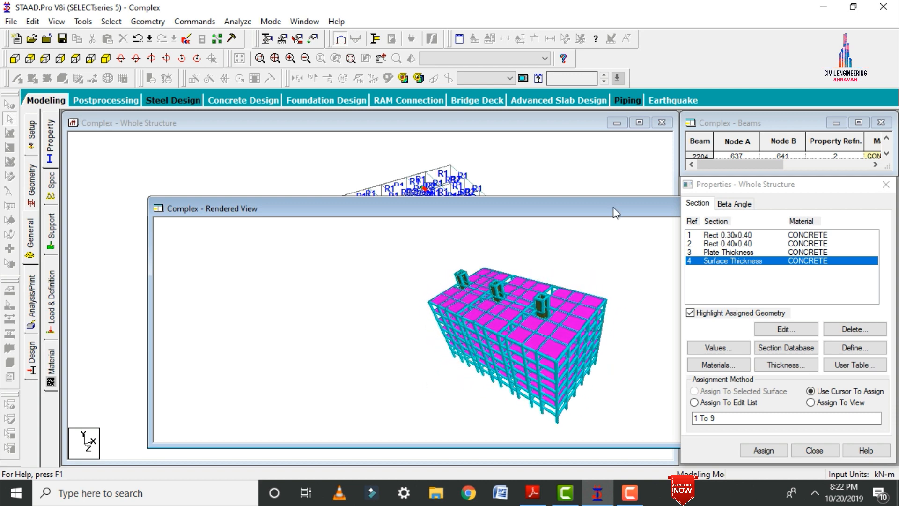
left_click_drag(615, 213, 490, 283)
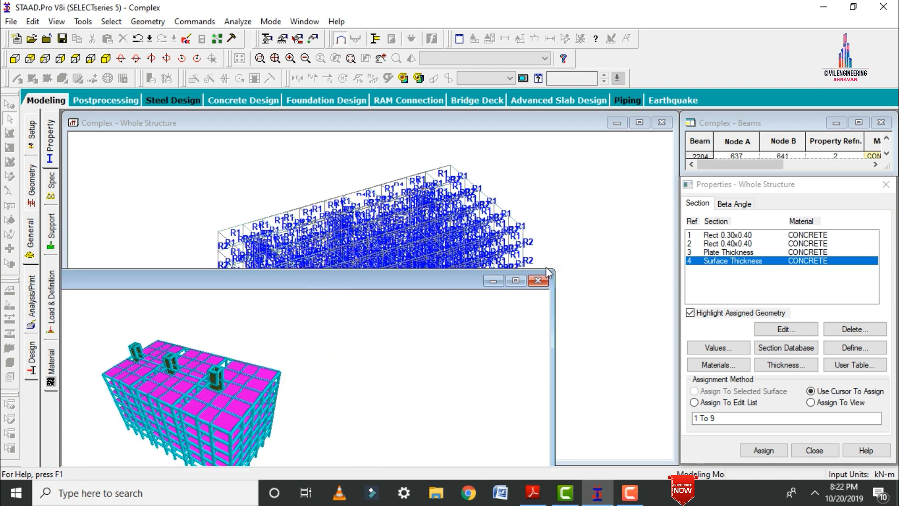
left_click(538, 280)
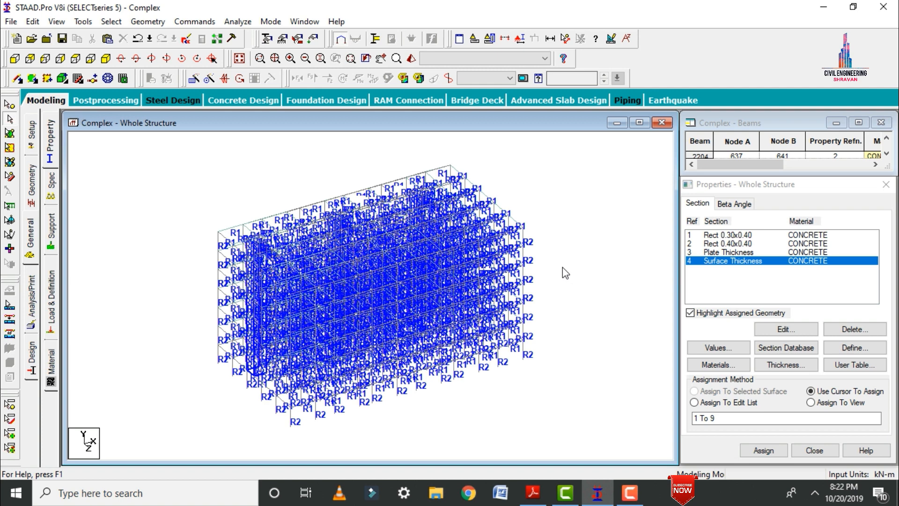
Create a fixed support definition for the structure.
left_click(51, 242)
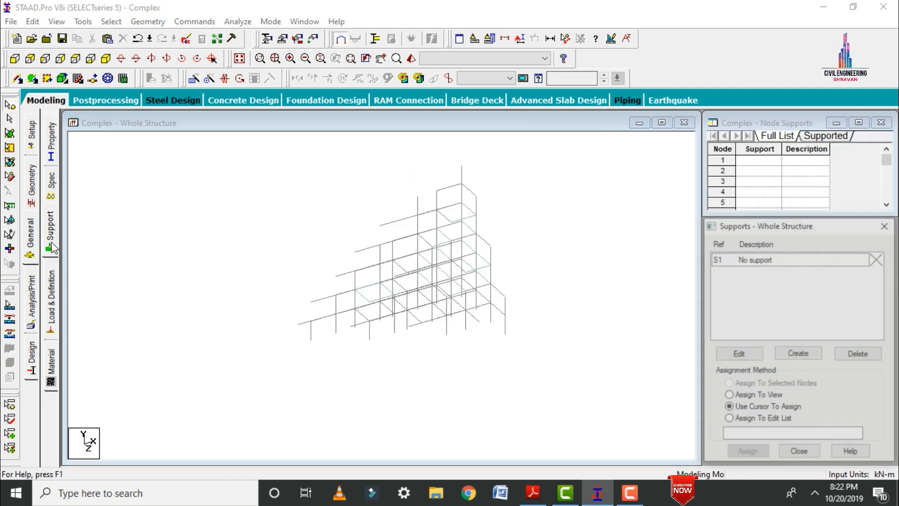
left_click(797, 353)
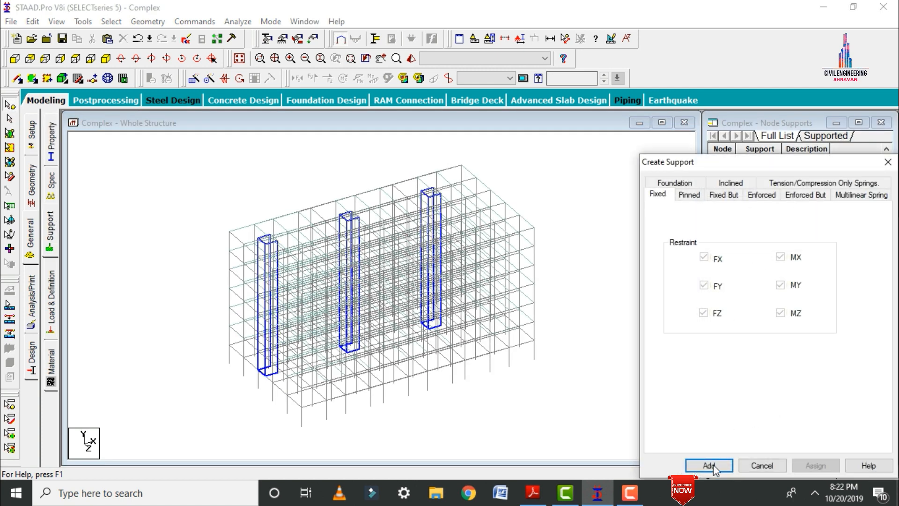
left_click(709, 465)
Assign the fixed support (Support 2) to all column base nodes, selected together in the front view, and return to the isometric view.
left_click(757, 273)
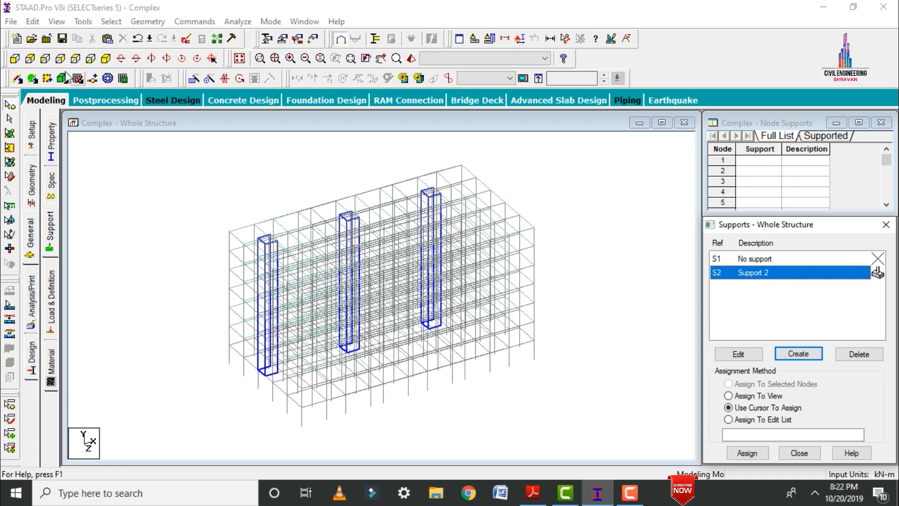
left_click(15, 58)
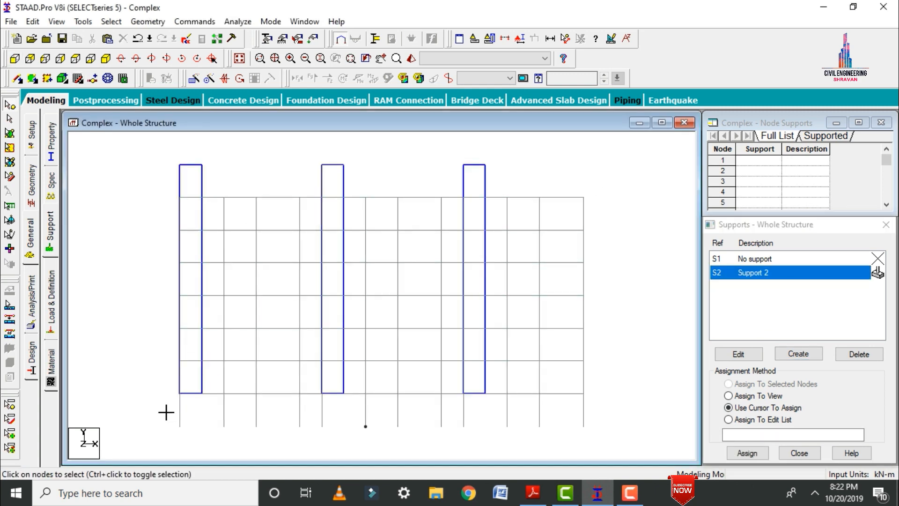
left_click_drag(165, 412, 606, 449)
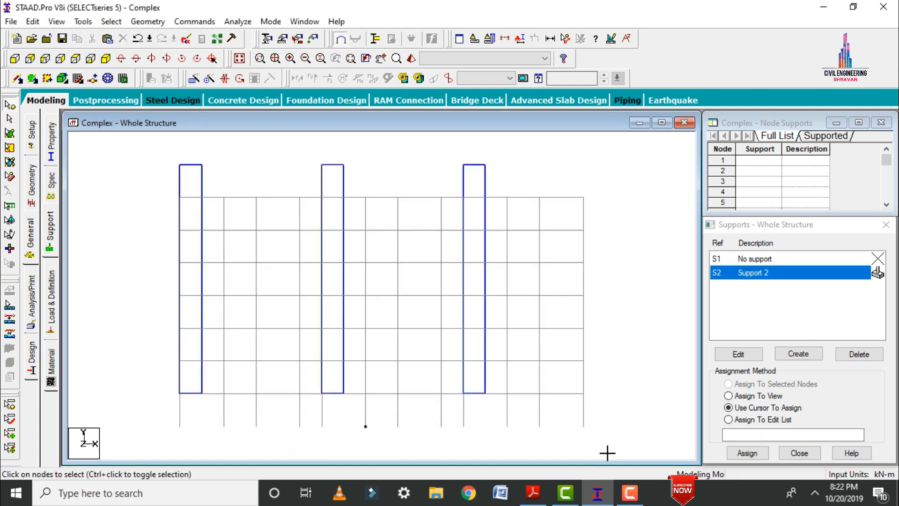
left_click(758, 456)
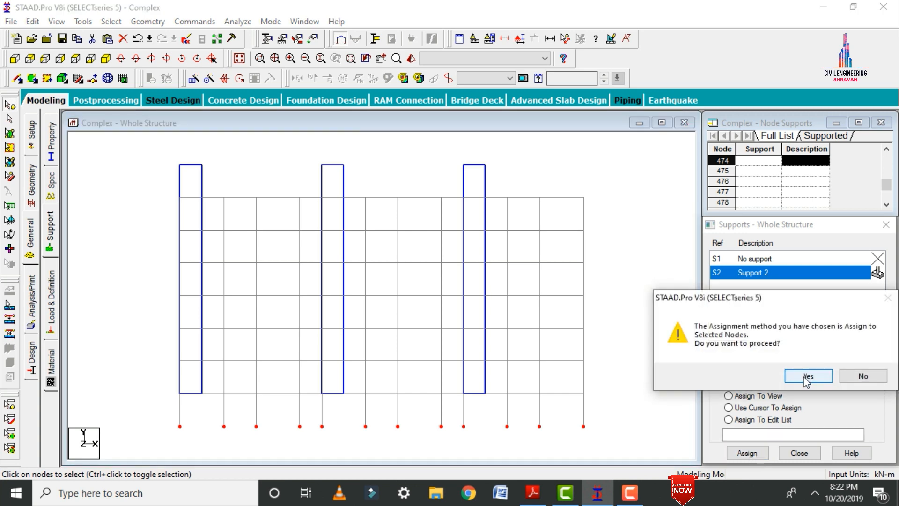
left_click(808, 376)
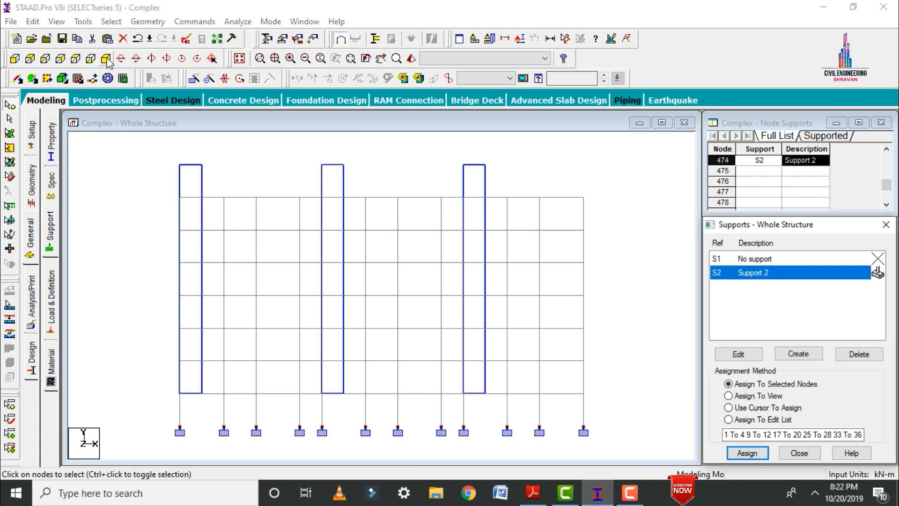
left_click(105, 59)
left_click(563, 224)
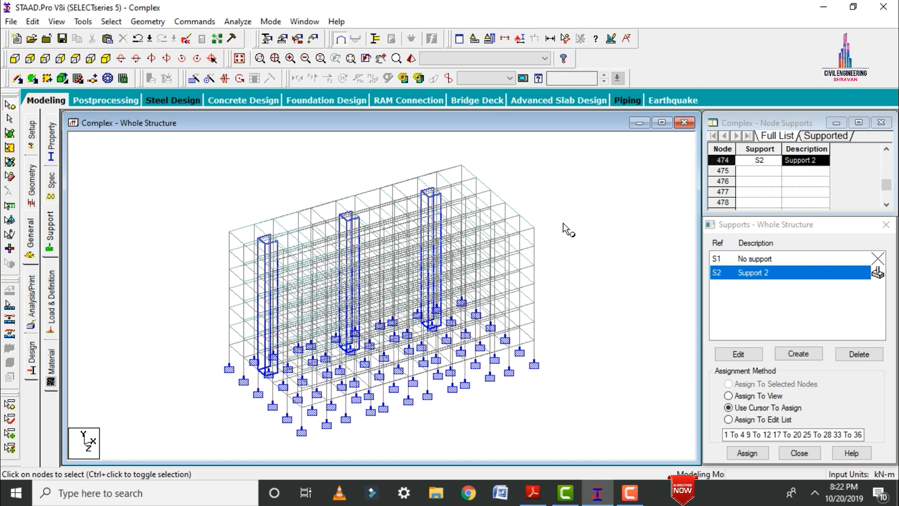
Open the load and definition settings for the structure.
left_click(52, 313)
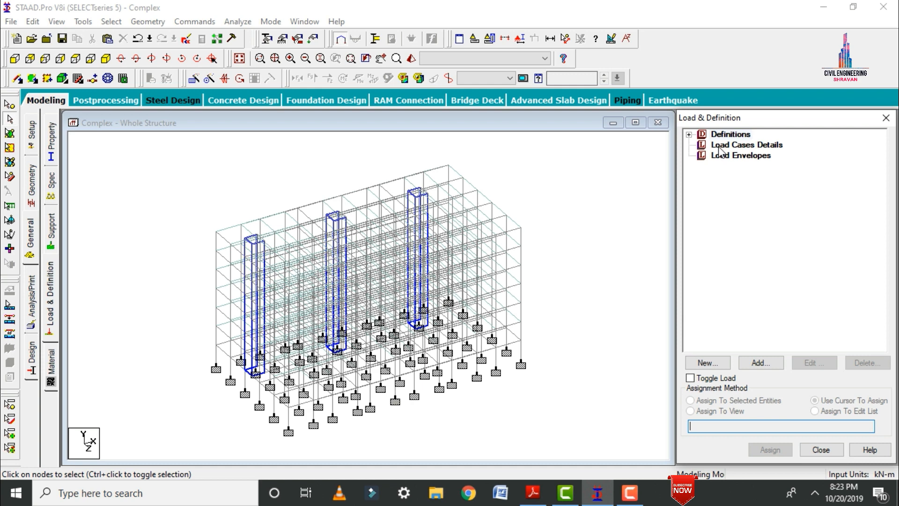
Create a wind definition of type 1 with the comment WIND 1.
left_click(688, 134)
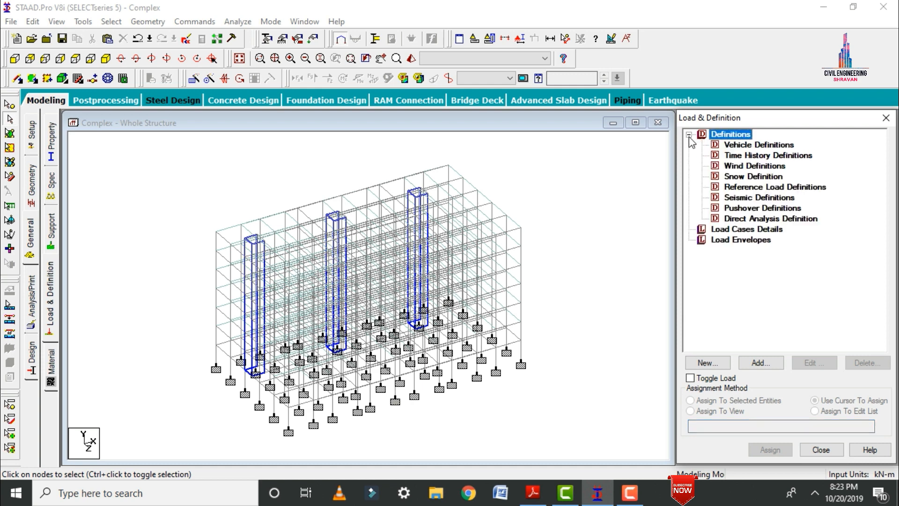
left_click(754, 166)
left_click(760, 363)
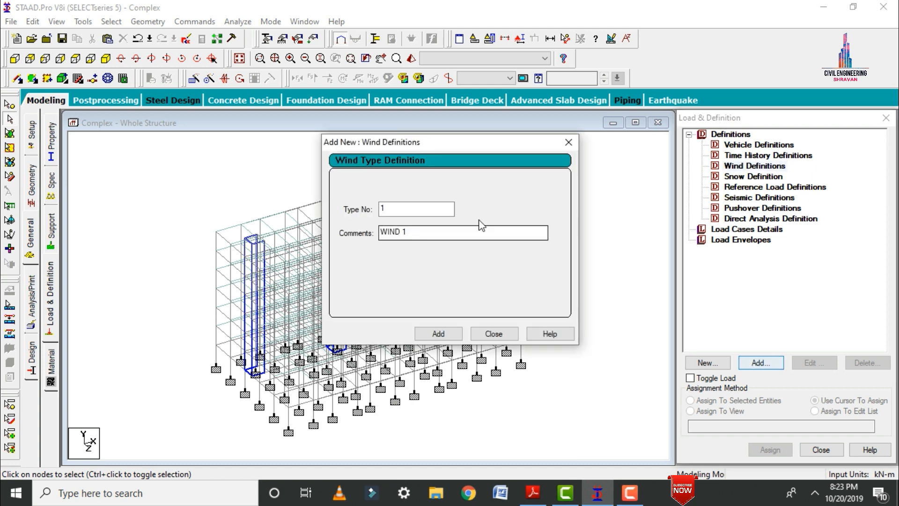
left_click(436, 333)
left_click(487, 334)
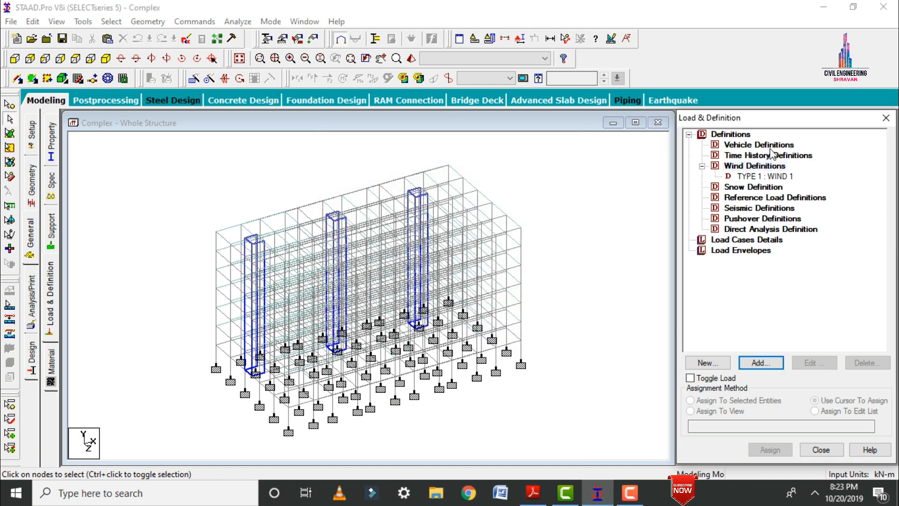
Start a custom intensity table for WIND 1 with 1.5 kN/m² at 18 m height, accepting the auto-save of the file.
left_click(772, 176)
left_click(751, 367)
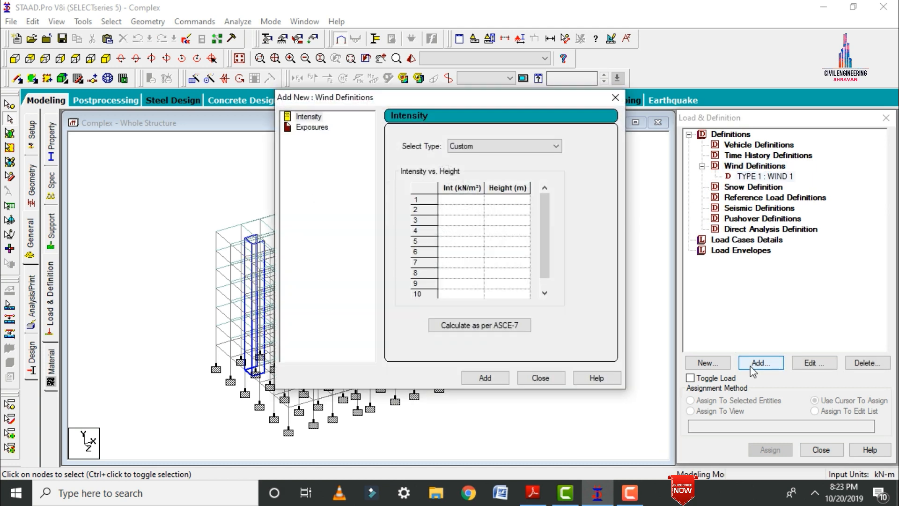
left_click(456, 200)
type("1.5")
key("Tab")
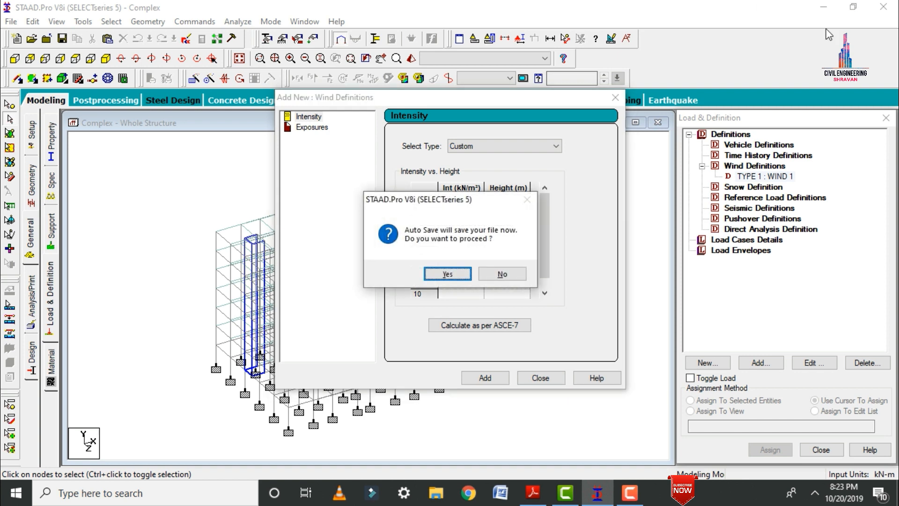
left_click(447, 273)
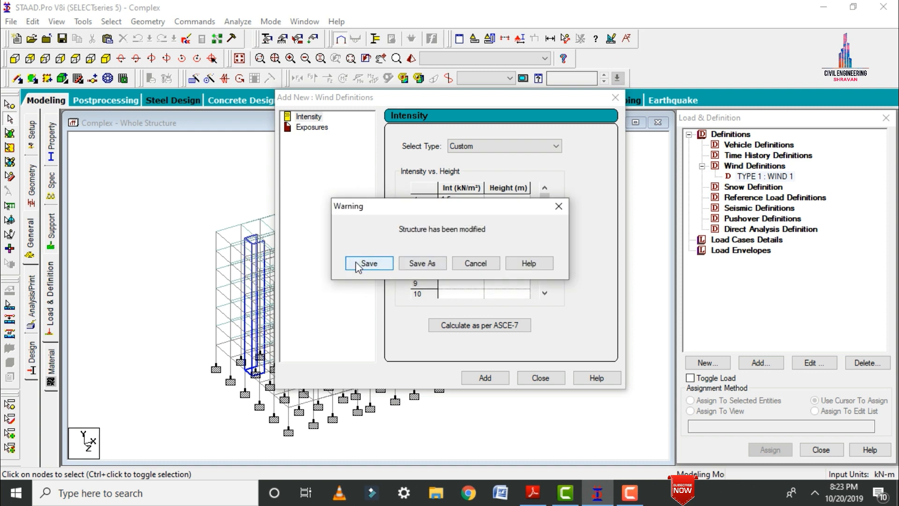
left_click(356, 262)
left_click(506, 200)
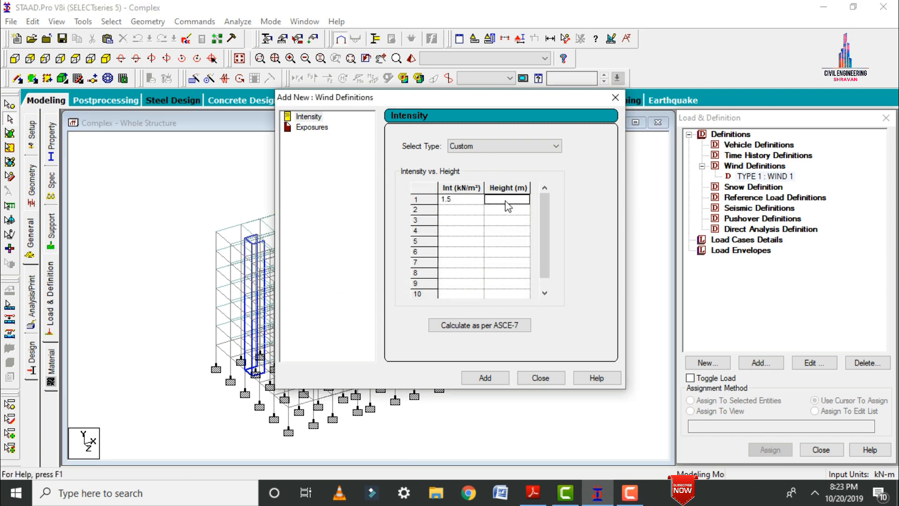
type("18")
Add wind intensities of 1.2 kN/m² at 15 m and 1 kN/m² at 12 m to the table.
left_click(469, 210)
type("1")
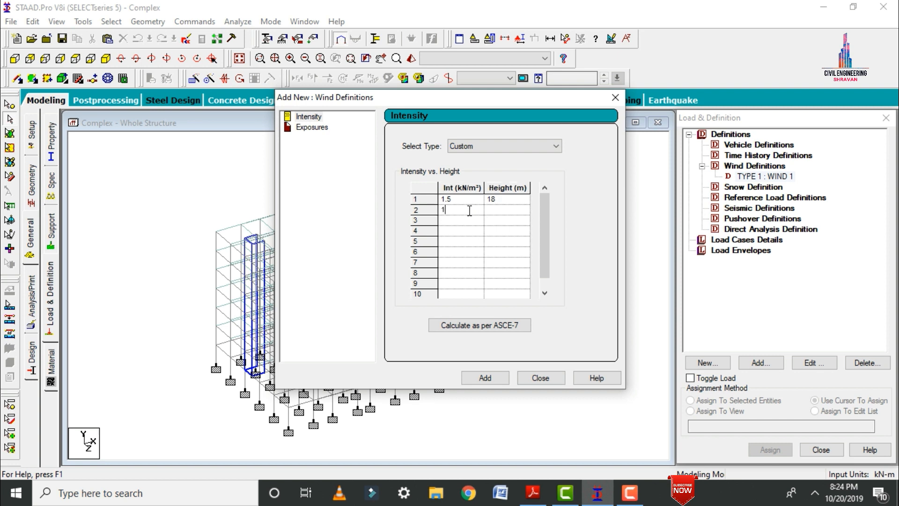
type(".2")
key("Tab")
type("1")
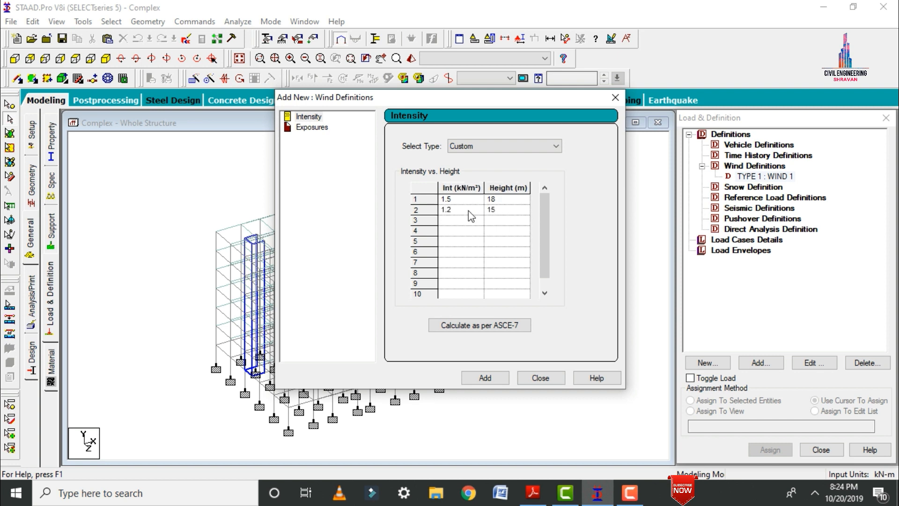
left_click(465, 224)
type("1")
key("Tab")
type("1")
Complete the wind intensities with 0.8 kN/m² at 9 m, 0.6 at 6 m and 0.4 at 3 m, and add the table to WIND 1.
left_click(458, 232)
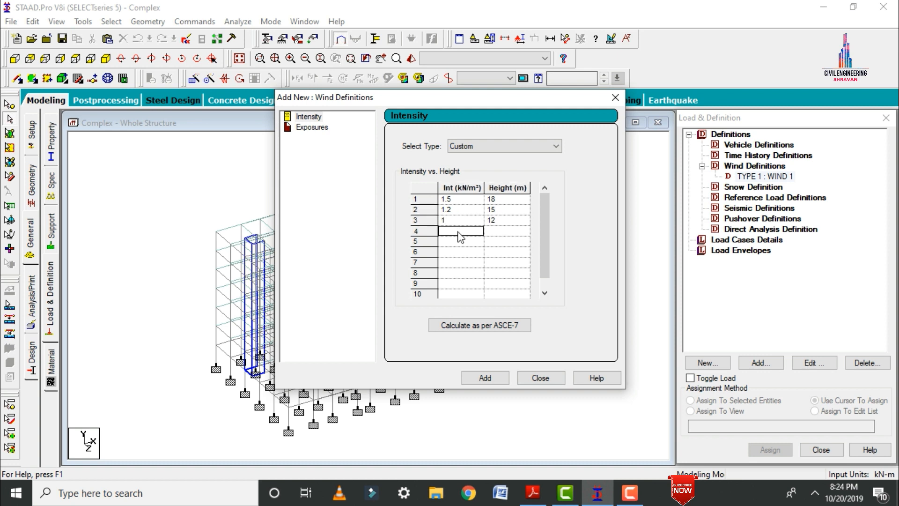
type("0.8")
key("Tab")
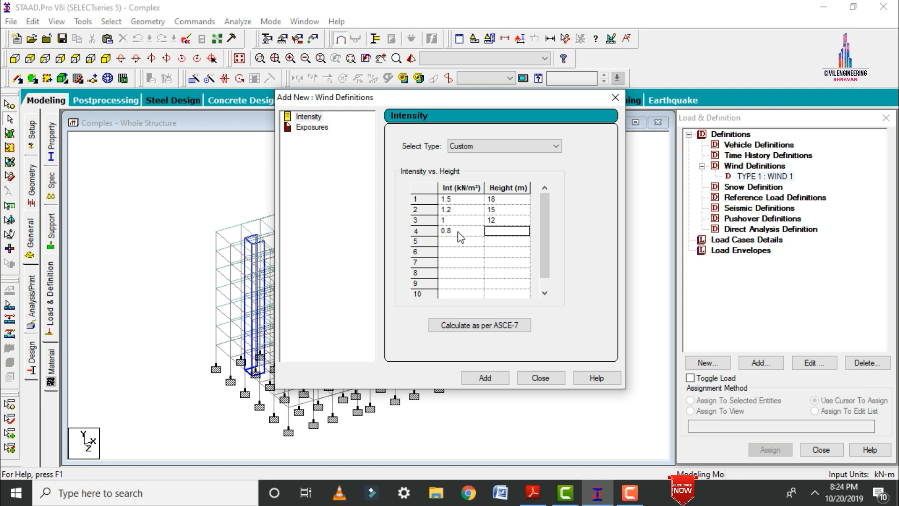
type("9")
key("Tab")
type("0.")
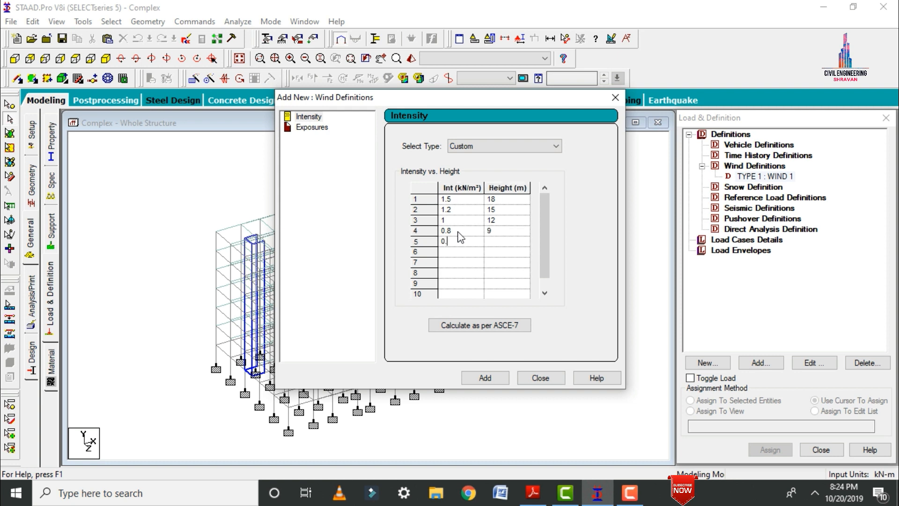
type("6")
key("Tab")
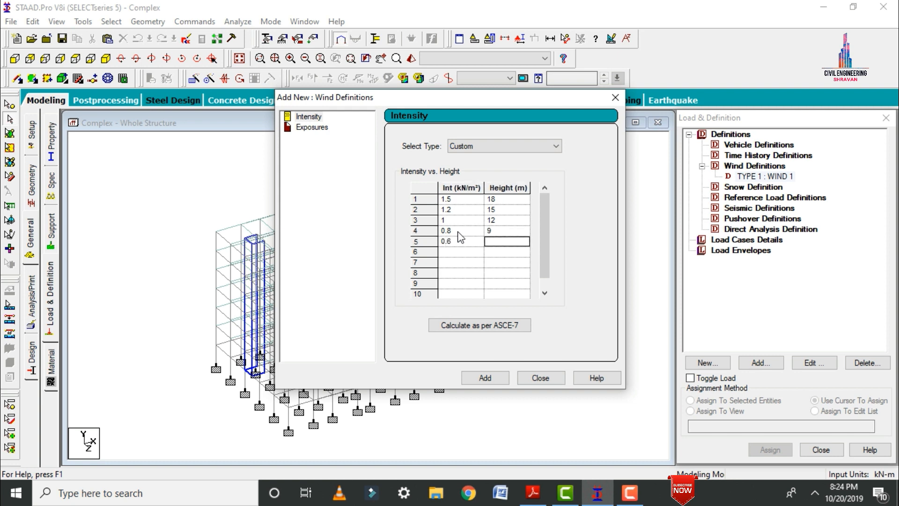
type("6")
key("Tab")
type("0")
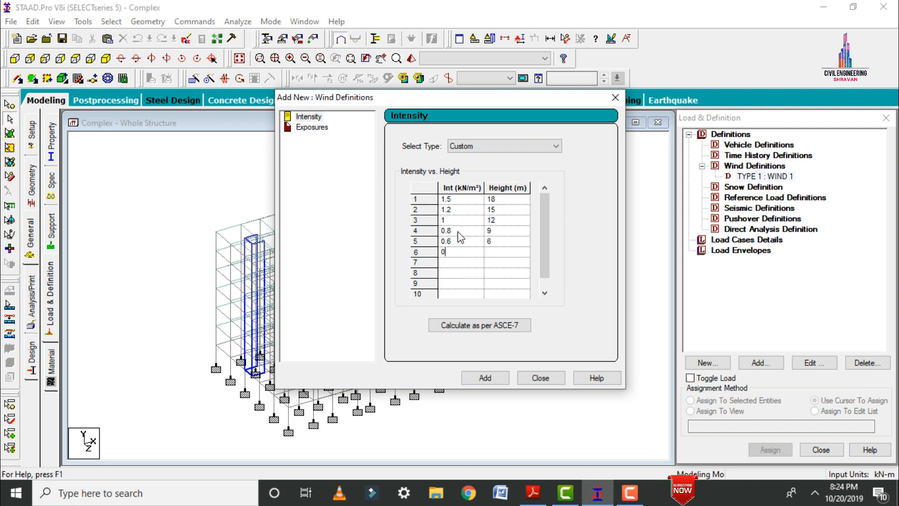
key("Tab")
type("3")
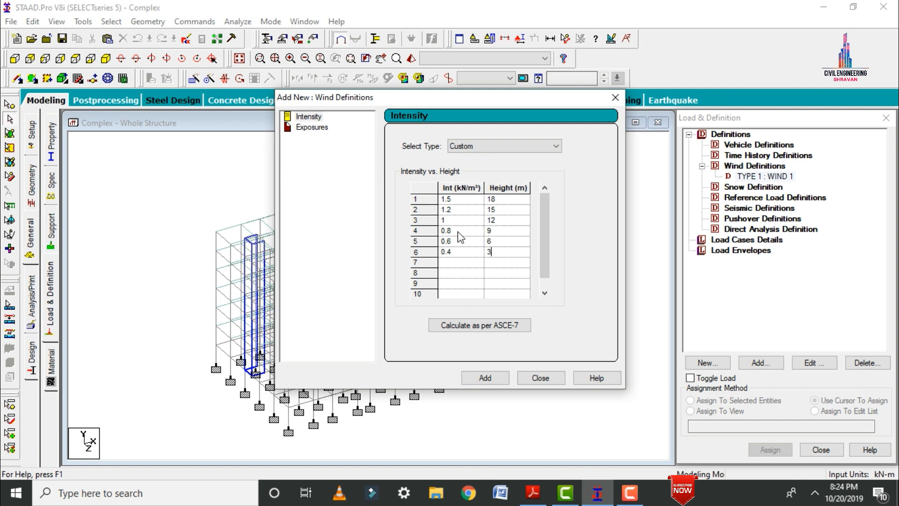
left_click(485, 378)
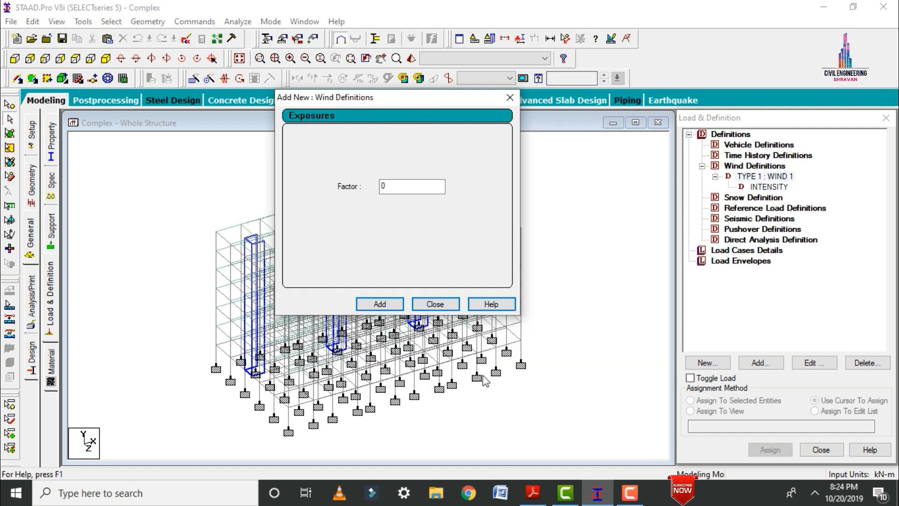
Add an exposure factor of 1 to WIND 1 and assign it to the whole view.
type("1")
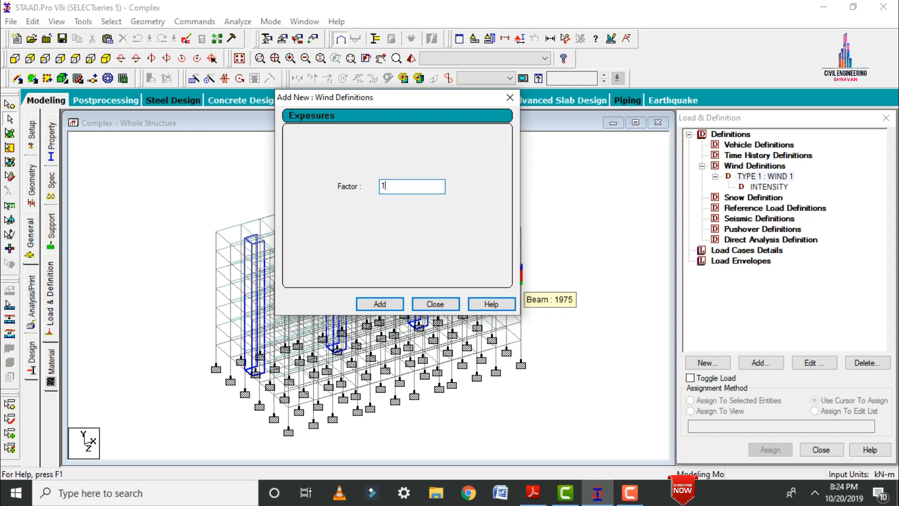
left_click(379, 303)
left_click(435, 304)
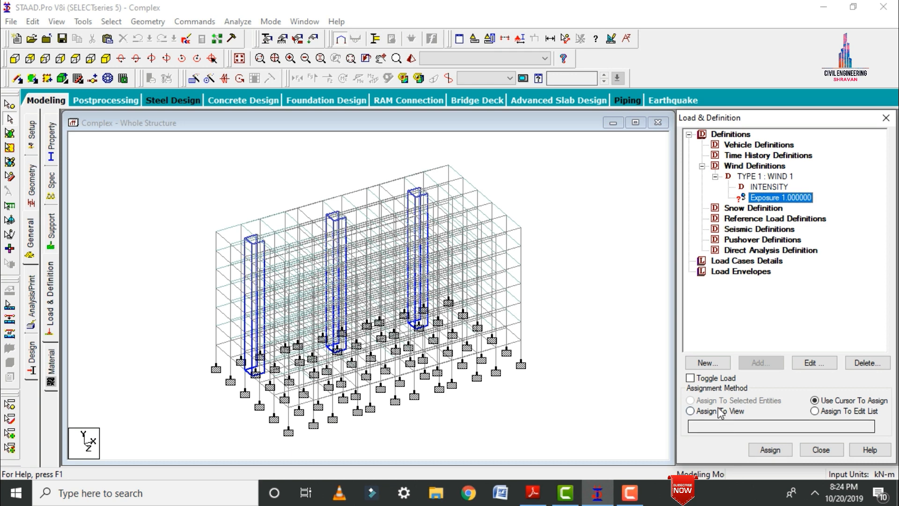
left_click(702, 411)
left_click(770, 450)
left_click(821, 320)
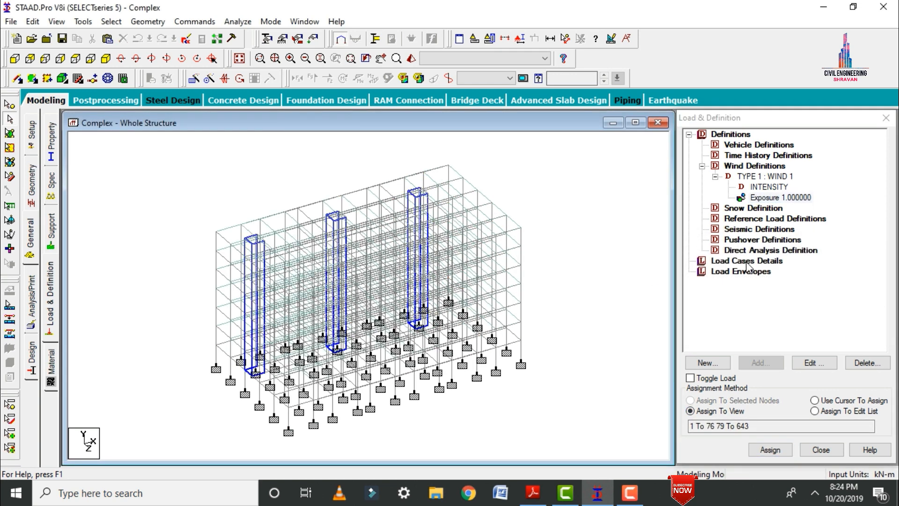
Create primary load case 1 with loading type Dead and the title DL.
left_click(748, 261)
left_click(758, 364)
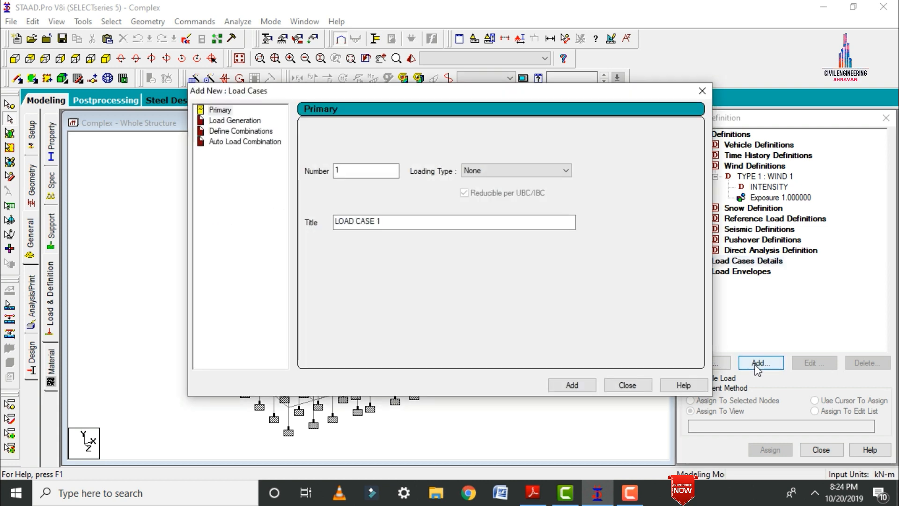
left_click(529, 170)
left_click(503, 186)
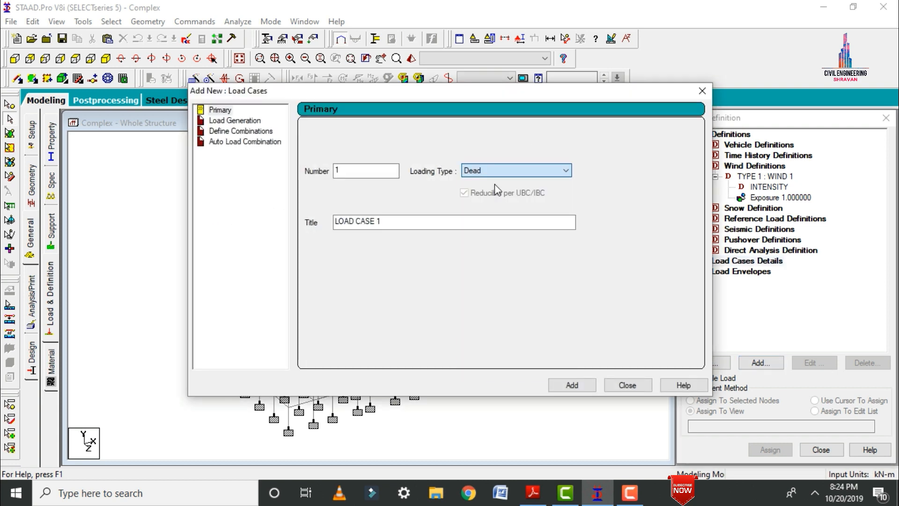
left_click_drag(398, 221, 302, 230)
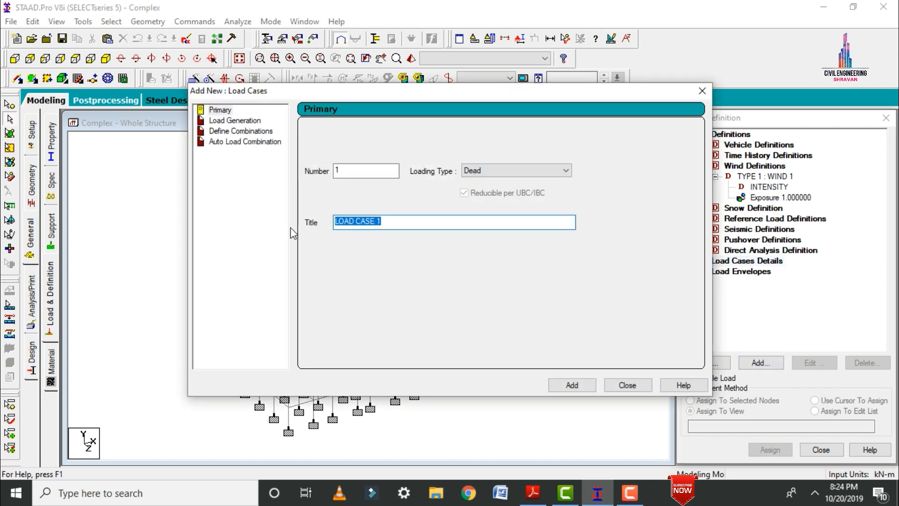
type("DL")
key("Return")
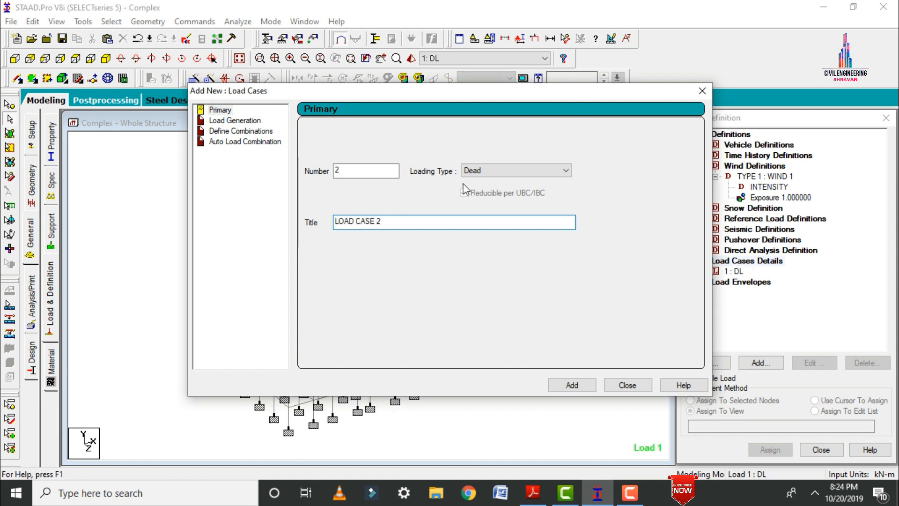
Create primary load case 2 with loading type Live and the title LL.
left_click(473, 171)
left_click(471, 184)
left_click(394, 220)
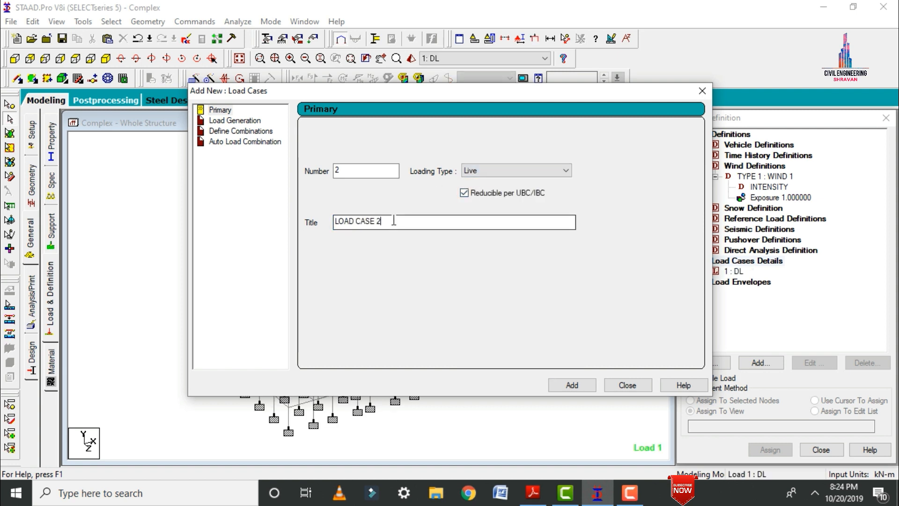
left_click_drag(394, 221, 285, 226)
type("LL")
key("Return")
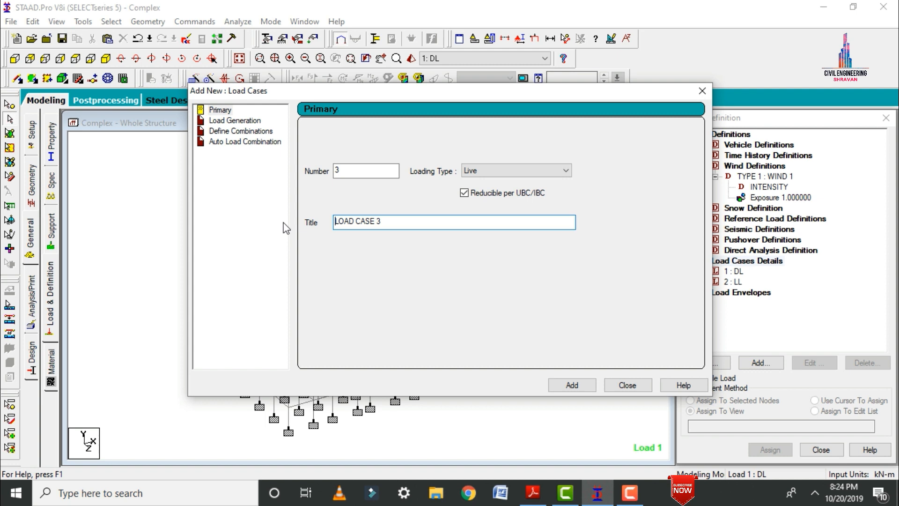
Create primary load case 3 with loading type Wind and the title W X.
left_click(529, 175)
left_click(520, 209)
left_click(418, 222)
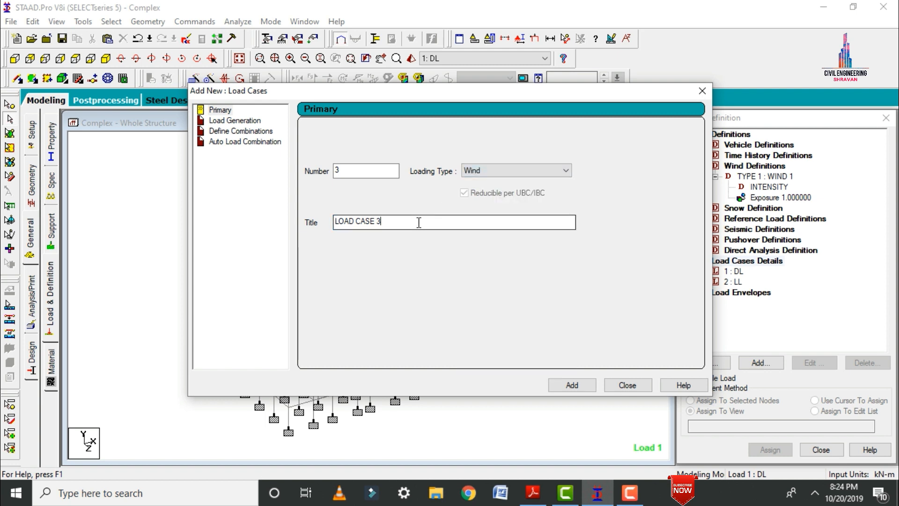
left_click_drag(418, 222, 286, 226)
type("W X")
key("Return")
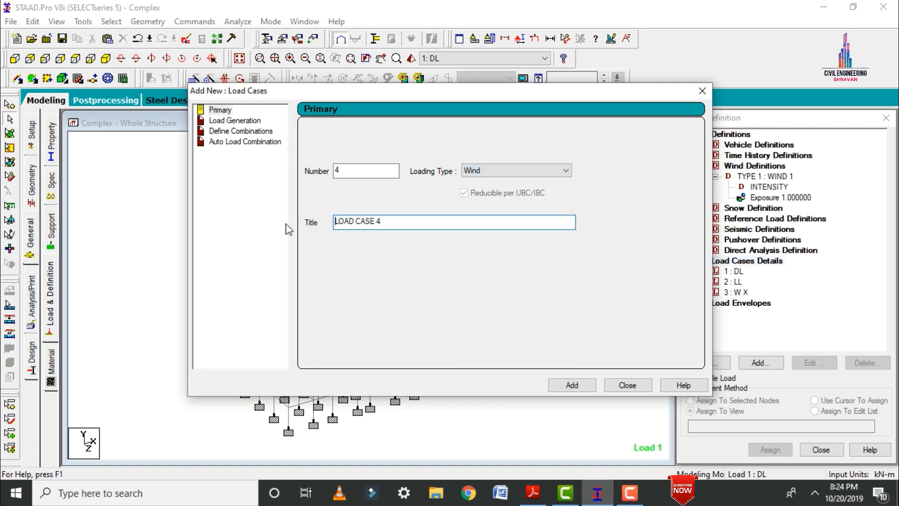
Create primary load case 4 with loading type Wind and the title W Y, and finish adding load cases.
left_click(508, 173)
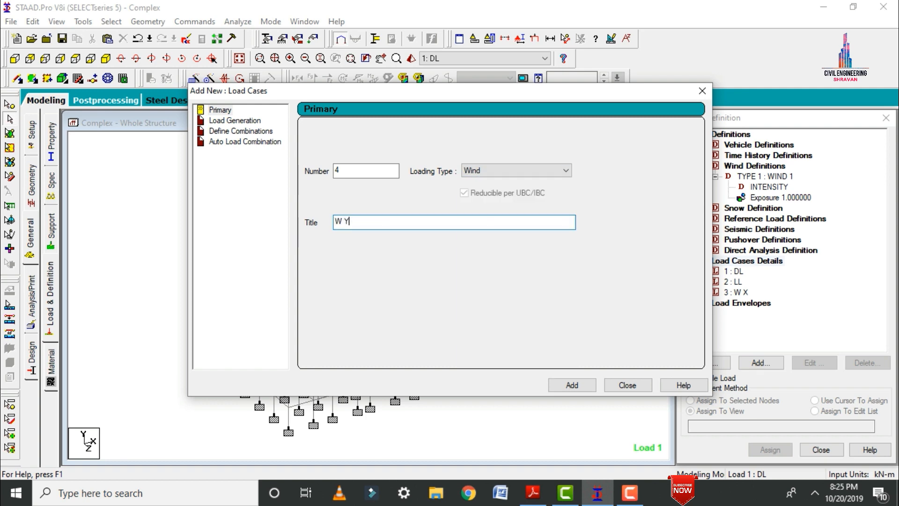
key("Return")
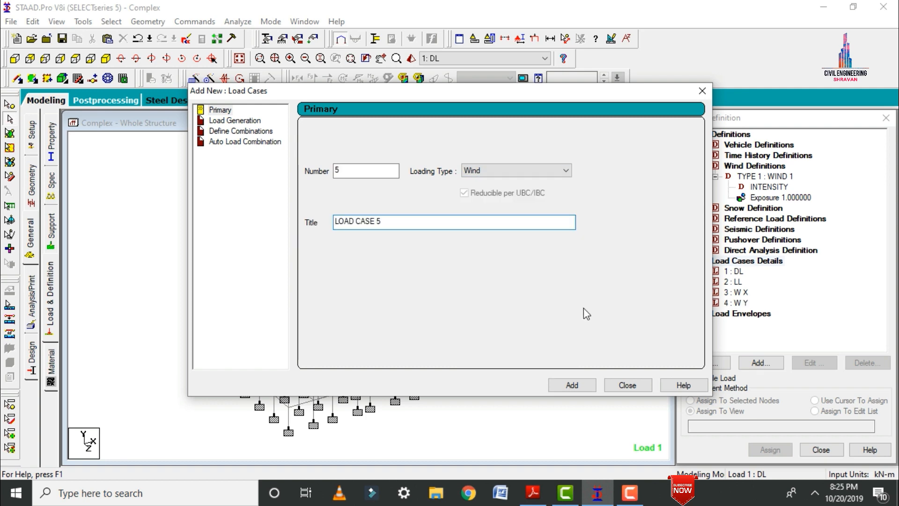
left_click(627, 381)
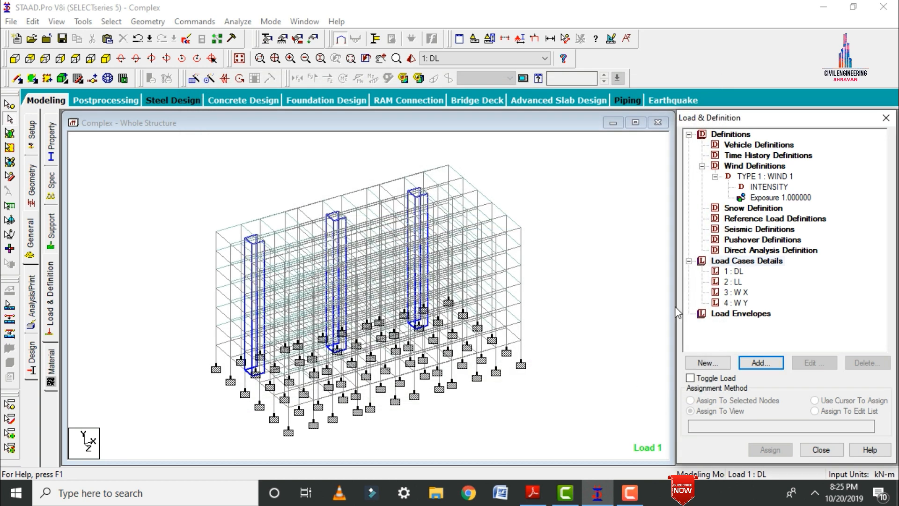
Add a selfweight load in the Y direction with factor -1 to load case DL and assign it to the whole view.
left_click(736, 274)
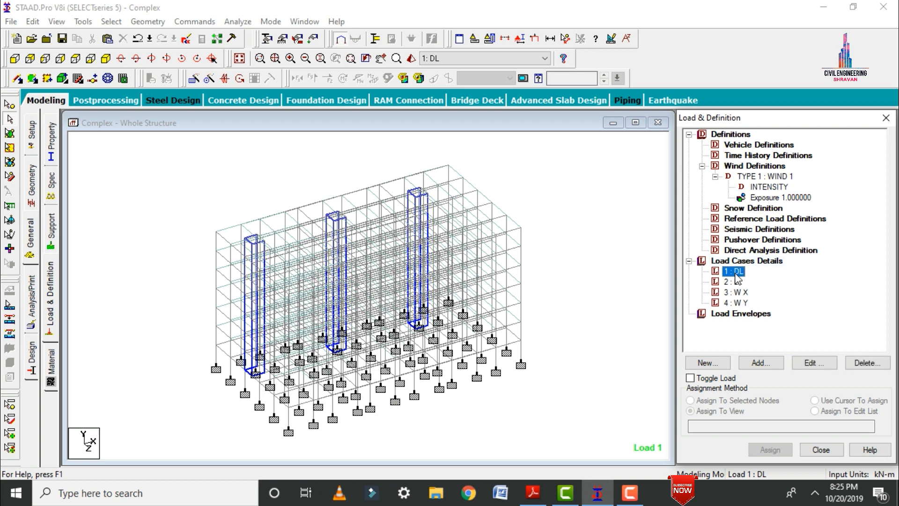
left_click(760, 363)
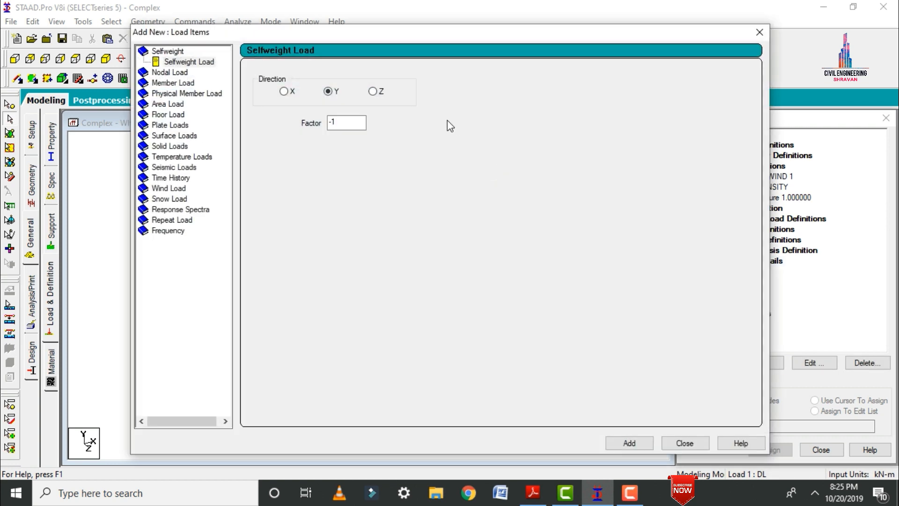
left_click(628, 442)
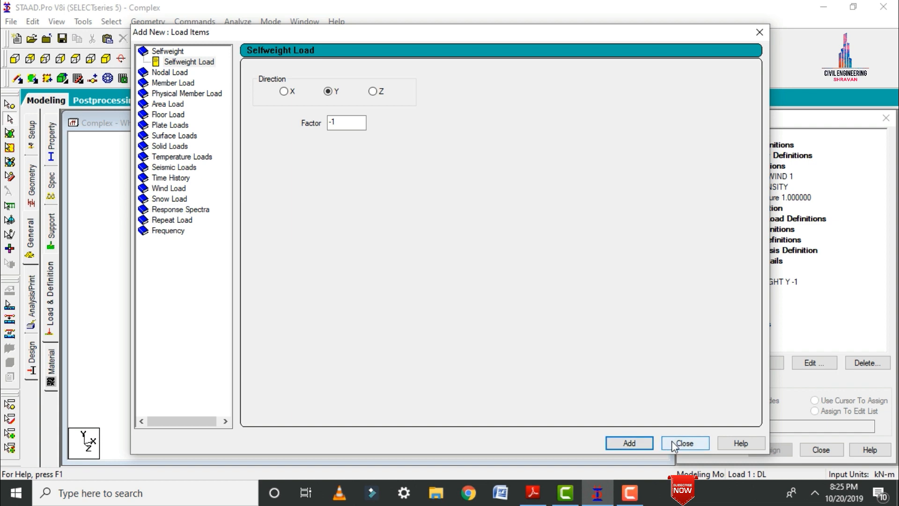
left_click(671, 442)
left_click(766, 281)
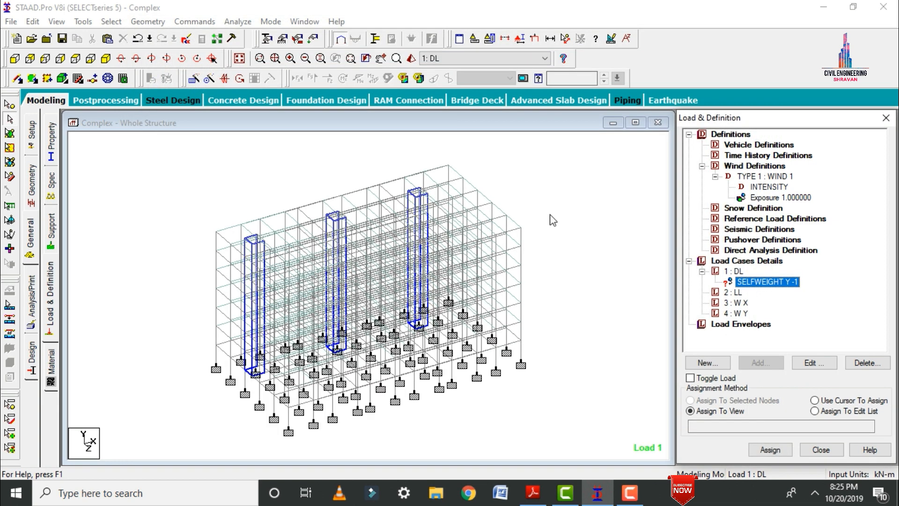
left_click(770, 449)
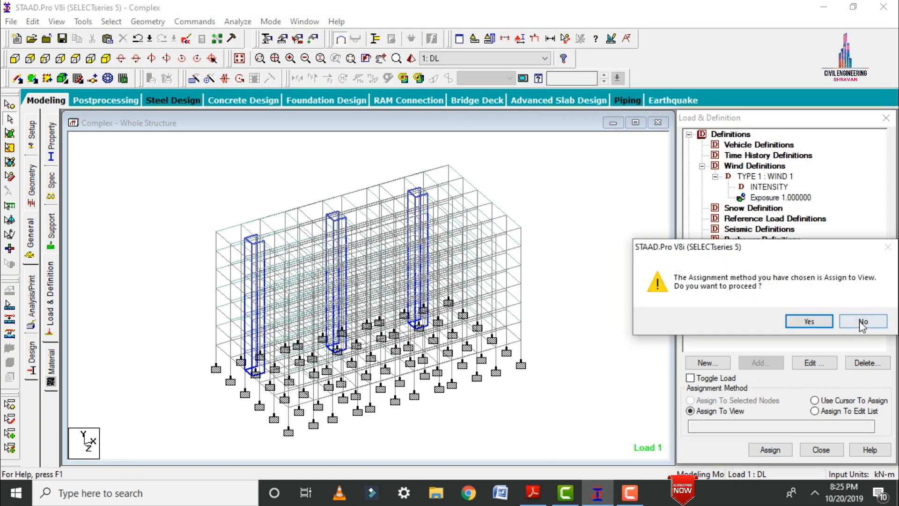
left_click(808, 325)
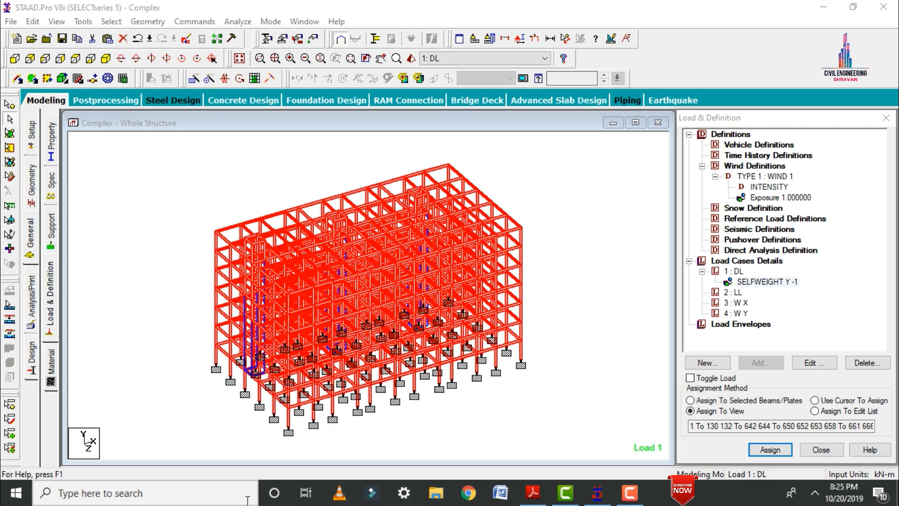
Switch to Calculator, compute the wall load 0.23 × 20 × 3, and return to the model with load case DL.
left_click(247, 500)
type("cal")
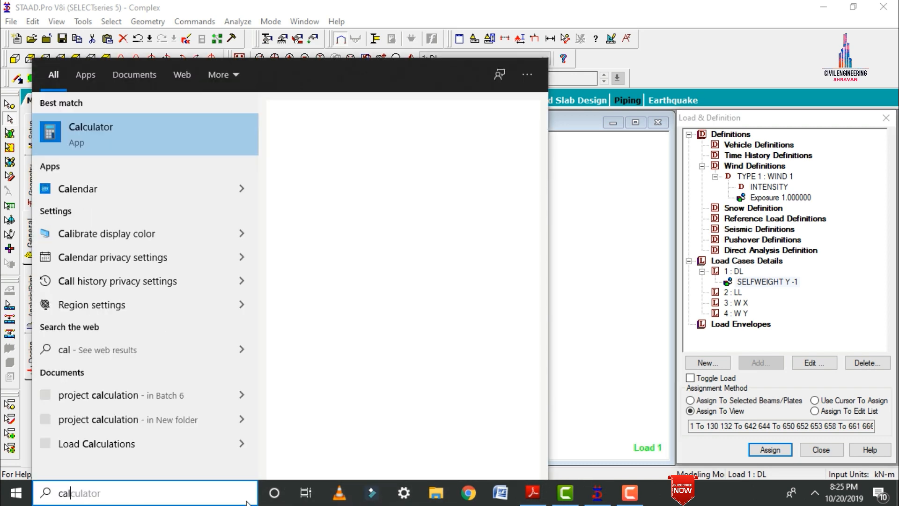
key("Return")
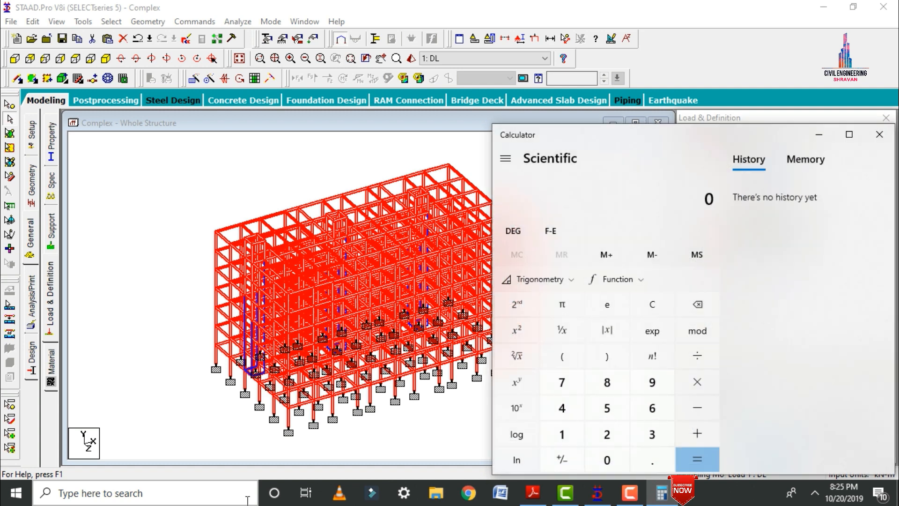
type(".")
type("23")
type("2")
type("0")
type("*")
type("3")
key("Return")
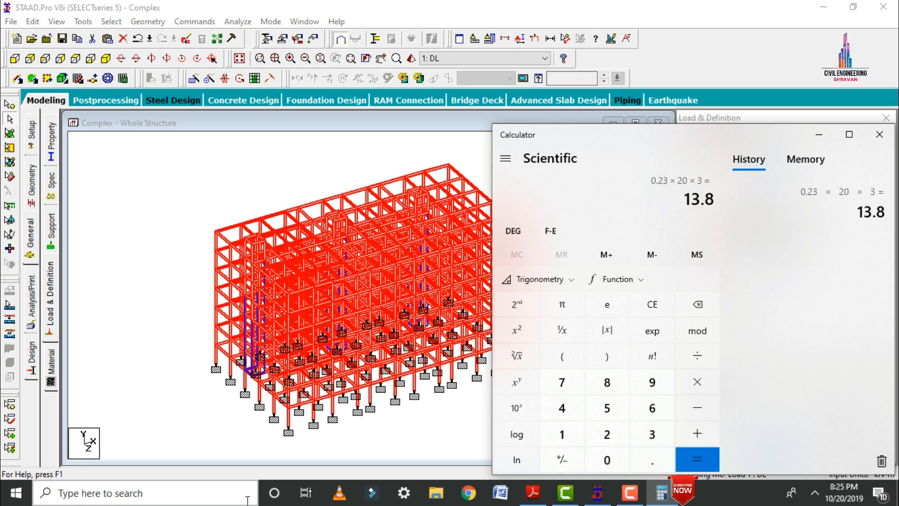
left_click(812, 138)
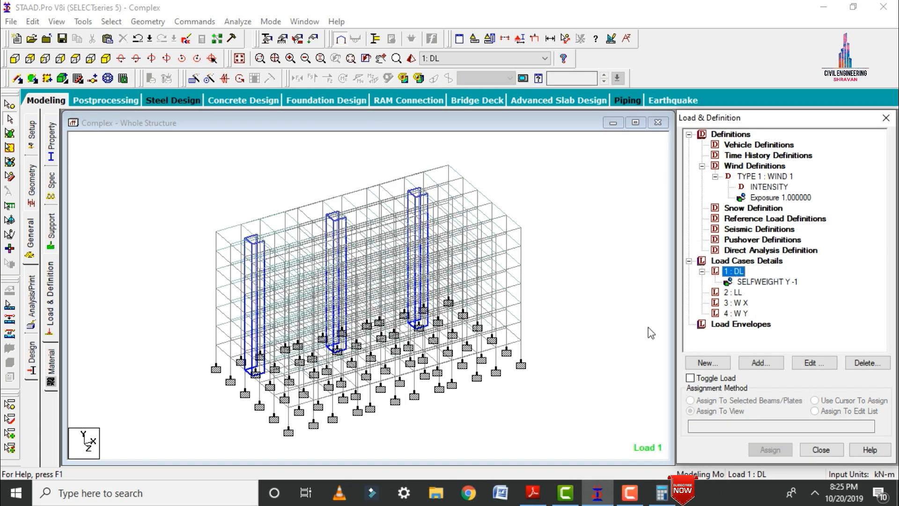
left_click(662, 494)
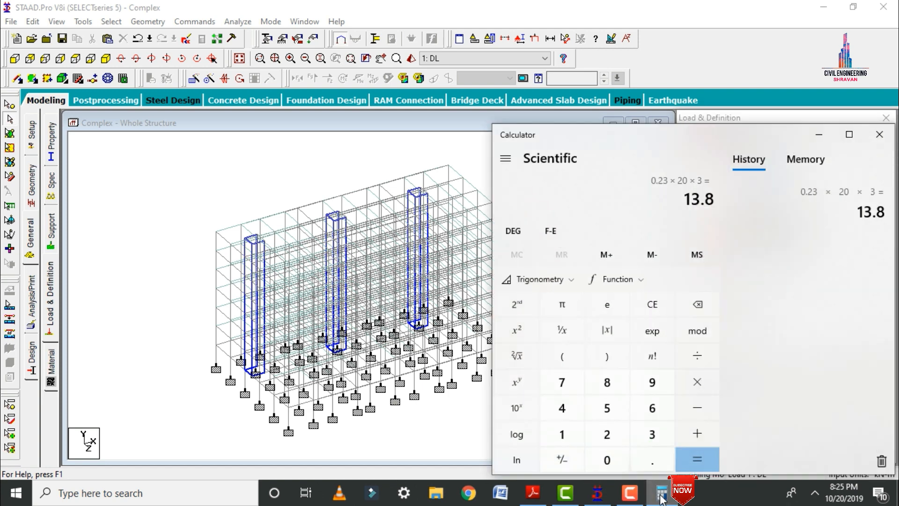
left_click(661, 495)
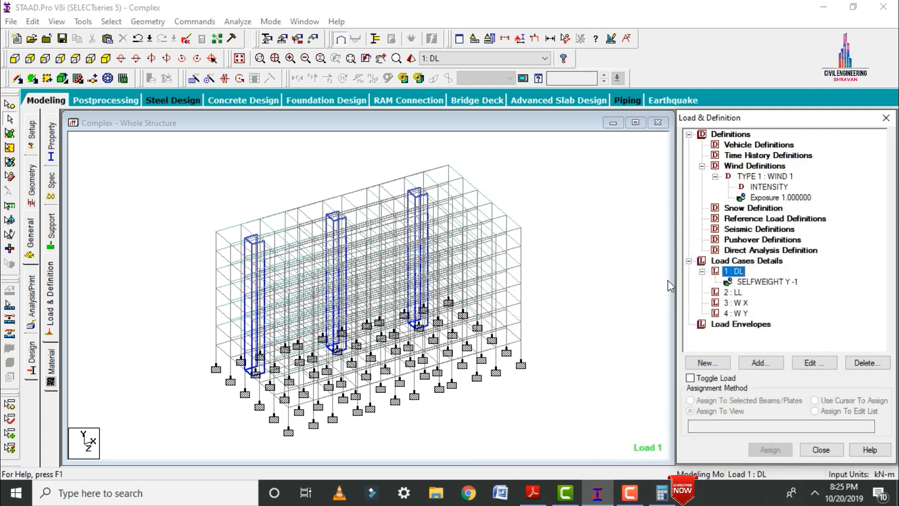
Add a uniform member force of -13.8 kN/m in the GY direction to load case DL.
left_click(762, 362)
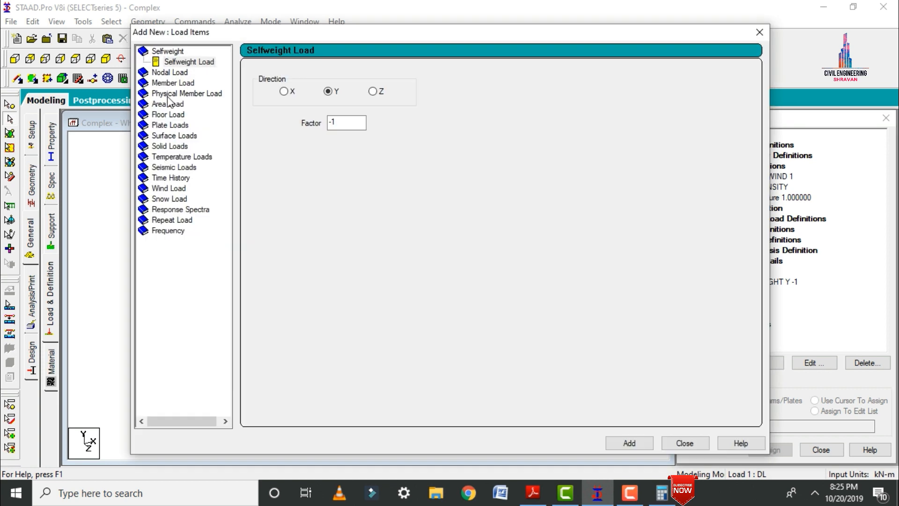
left_click(163, 85)
left_click_drag(378, 108, 248, 112)
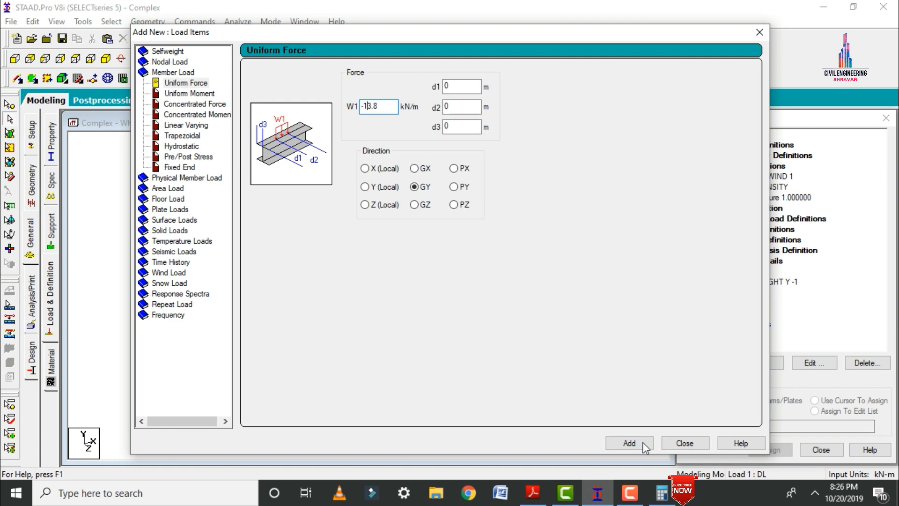
Switch to Calculator and compute the thinner wall's load as 0.12 × 20 × 3.
left_click(661, 493)
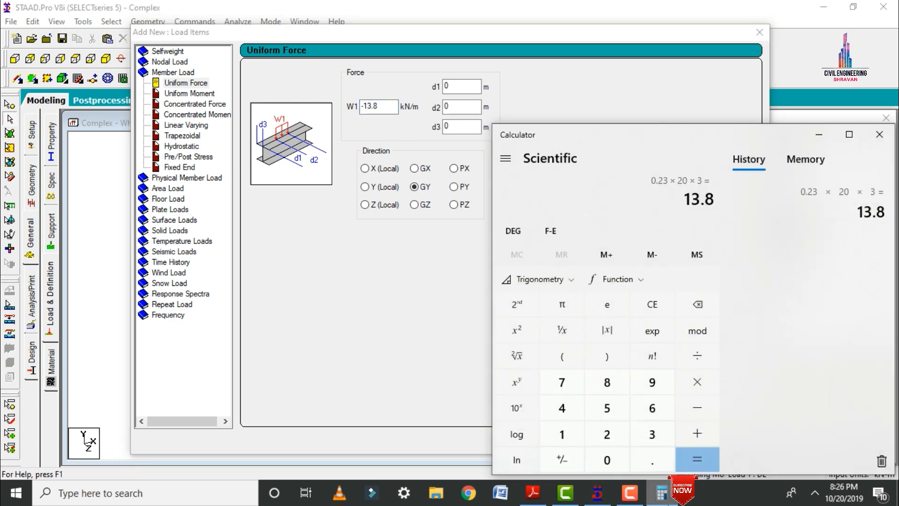
type("0.2")
key("BackSpace")
type("12 × ")
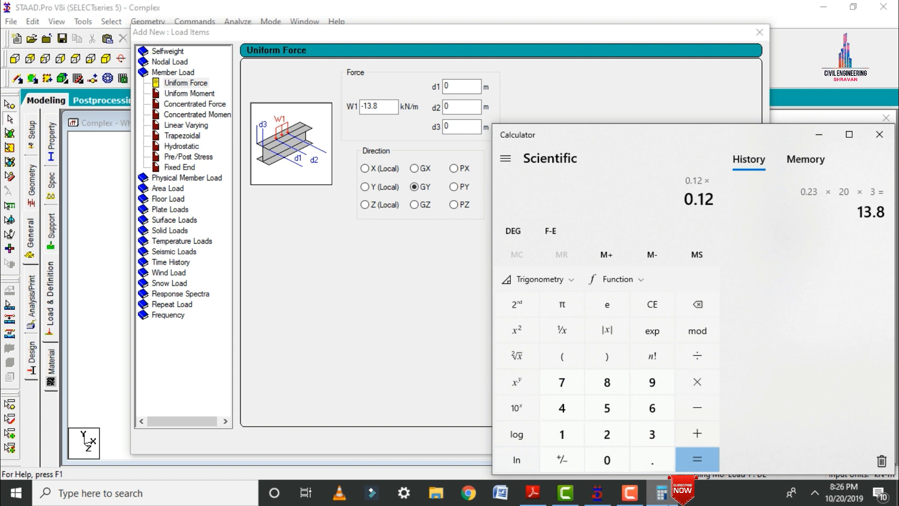
type("20")
key("asterisk")
type("3")
key("Return")
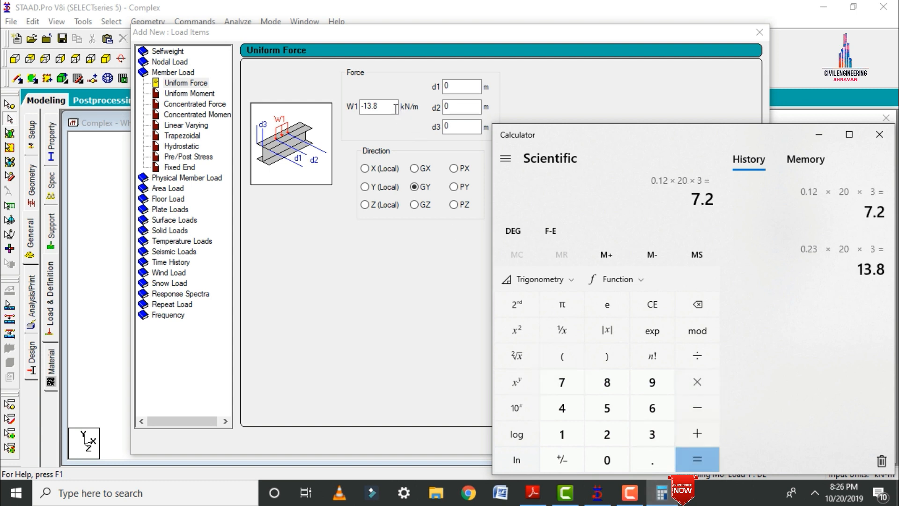
Add a second uniform member force of -7.2 kN/m in the GY direction to load case DL and finish adding member loads.
left_click_drag(396, 108, 371, 108)
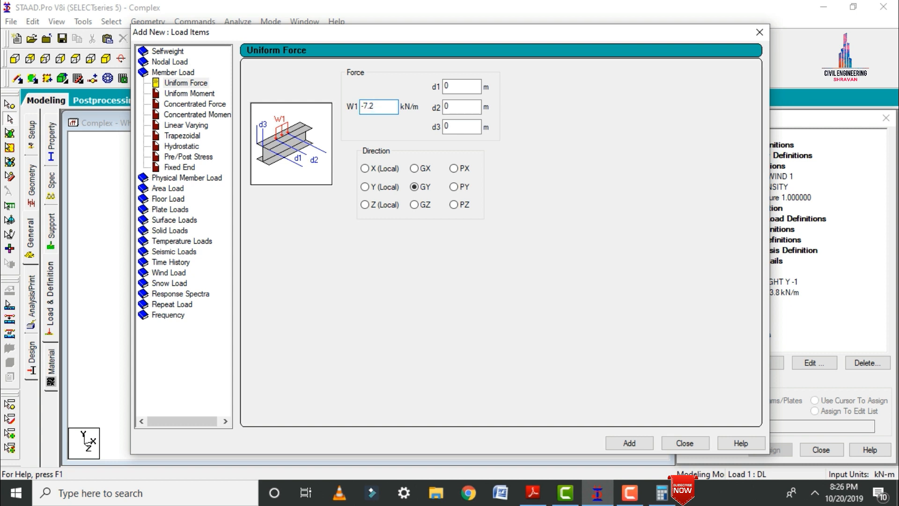
key("Return")
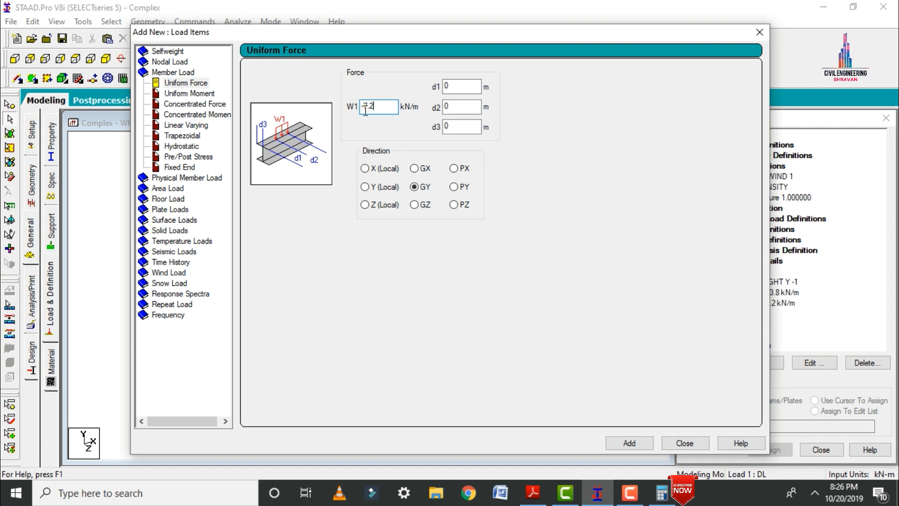
left_click(684, 443)
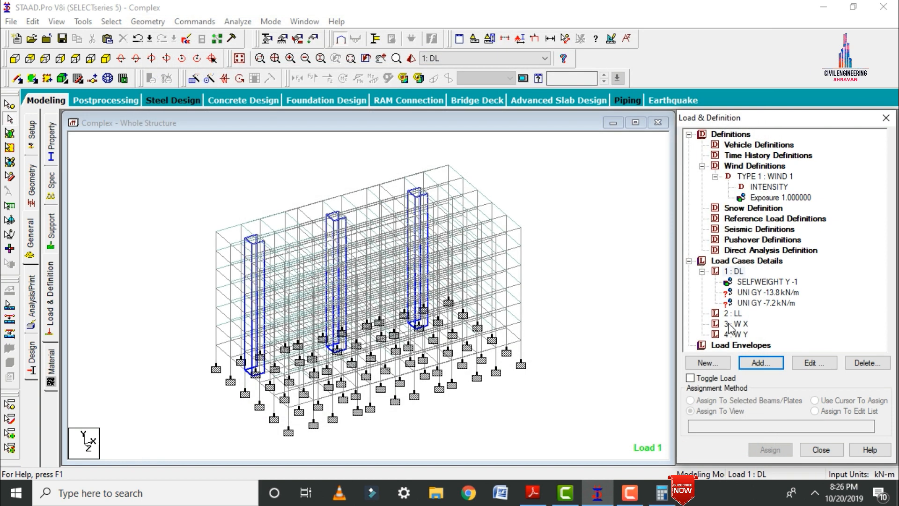
Add a floor load to DL with a pressure of -2 kN/m2 in Global Y over the Y range 3 to 21 m.
left_click(750, 361)
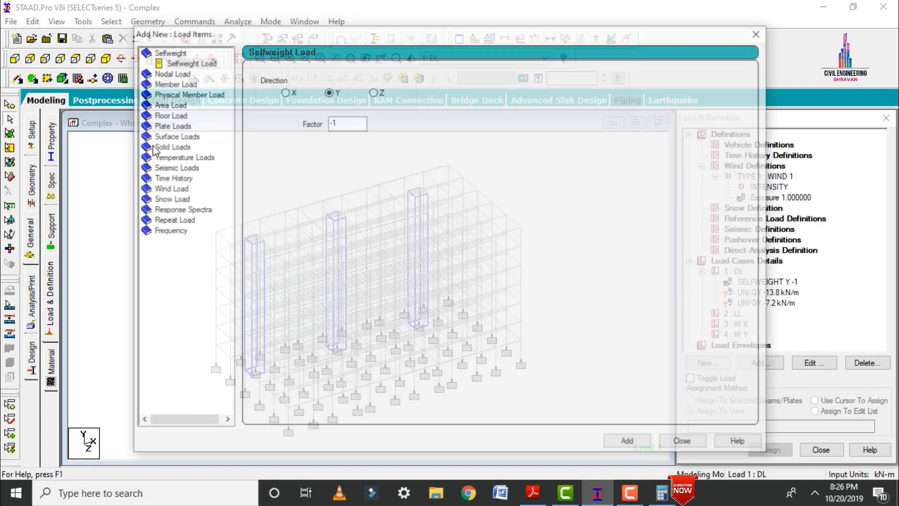
left_click(178, 116)
double_click(294, 135)
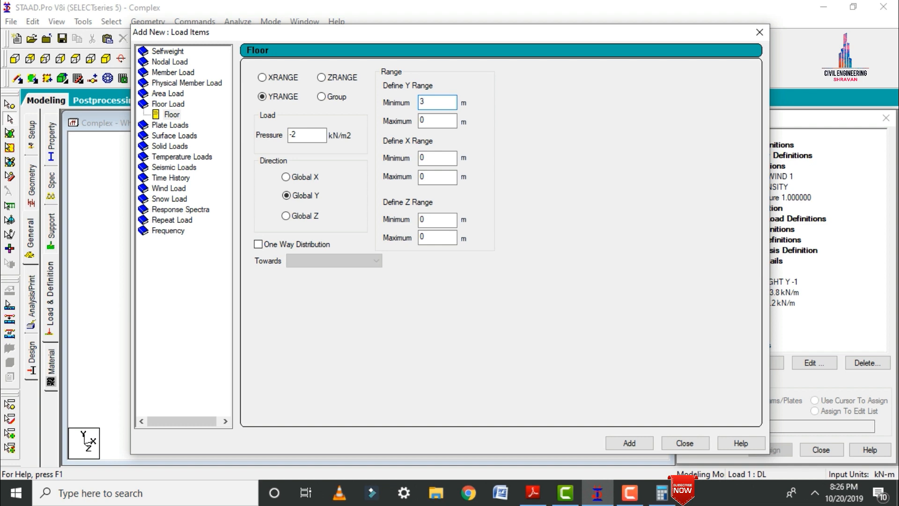
key("Tab")
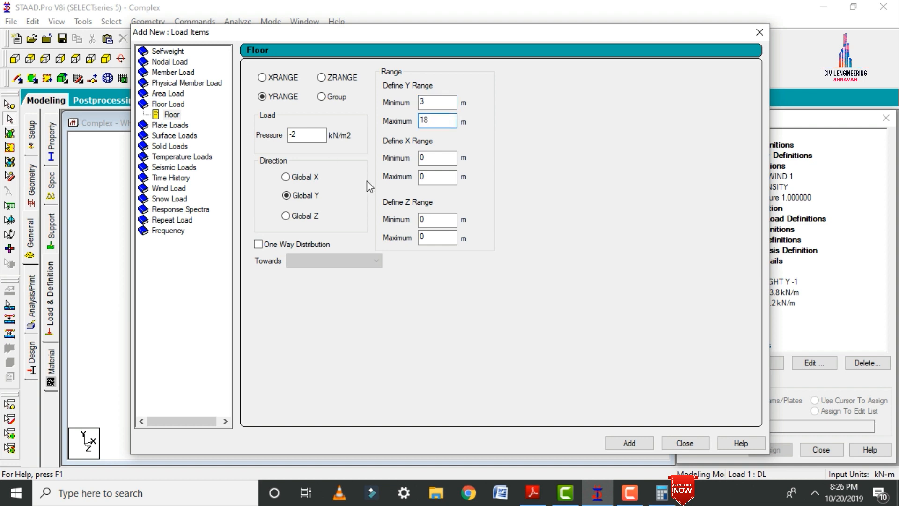
left_click(629, 446)
left_click(685, 443)
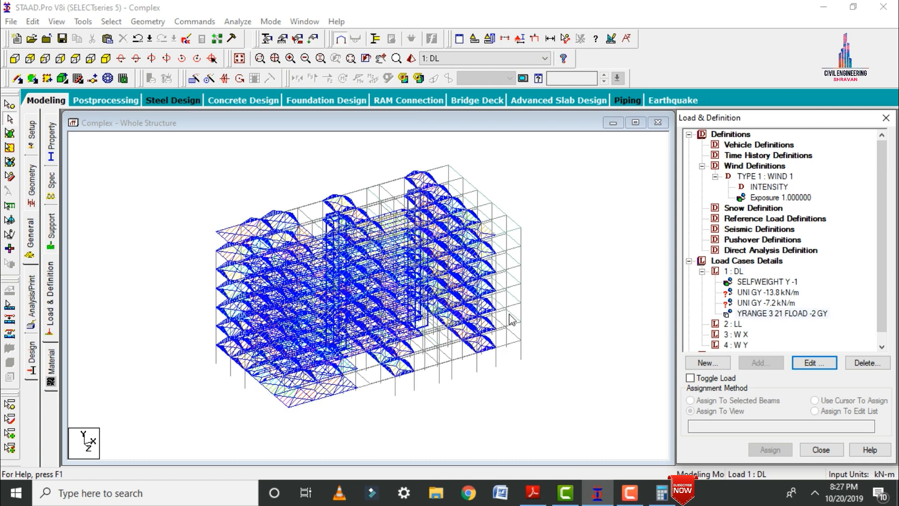
Assign the -13.8 kN/m uniform load to all beams parallel to X and Z using the selected-beams method.
left_click(745, 294)
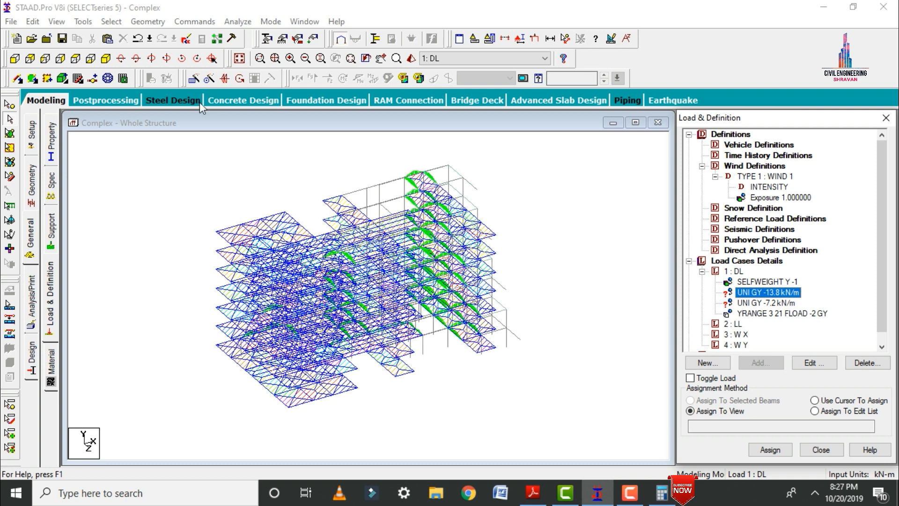
left_click(111, 21)
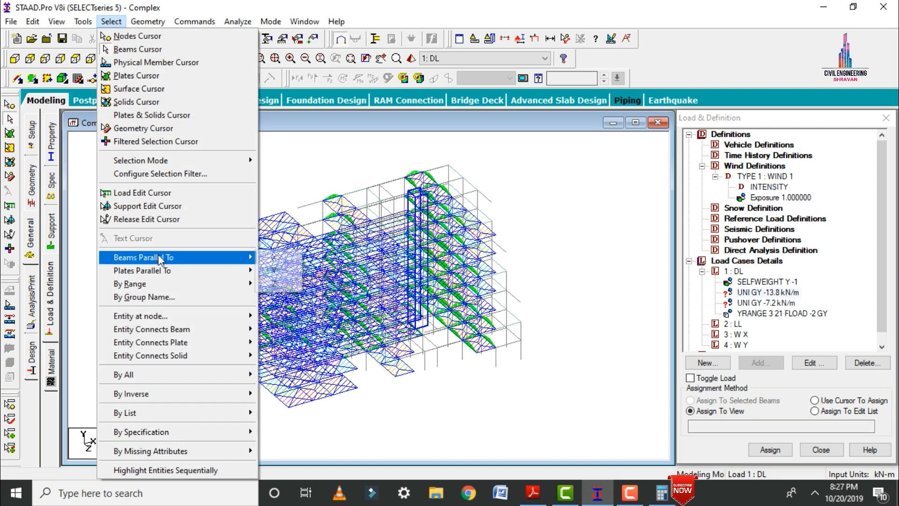
mouse_move(242, 260)
left_click(276, 257)
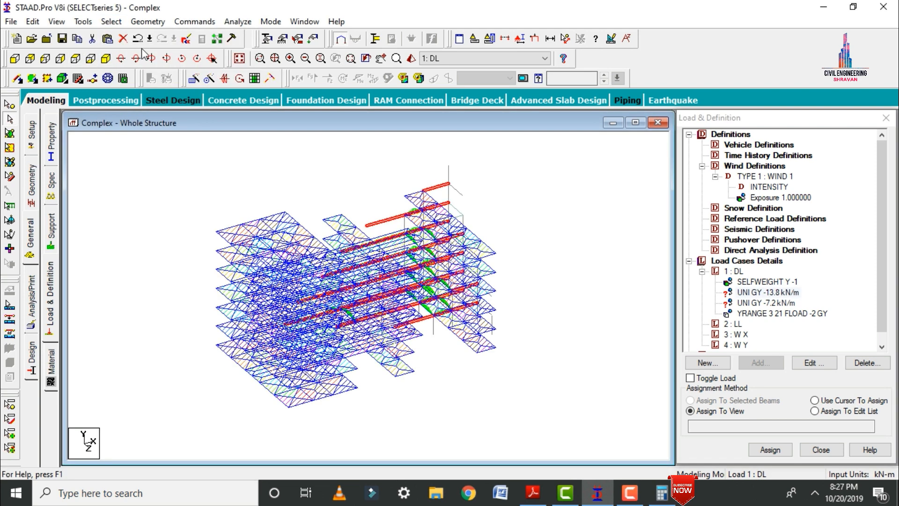
left_click(108, 26)
mouse_move(157, 256)
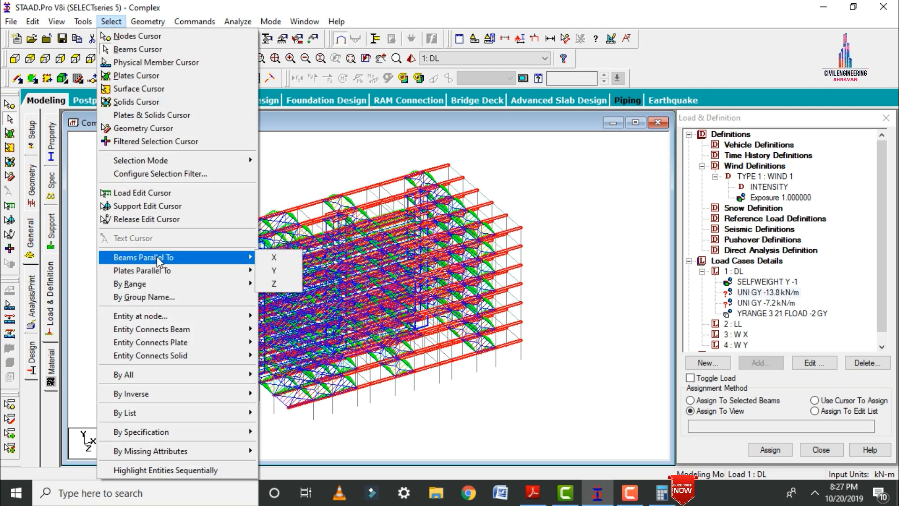
left_click(283, 283)
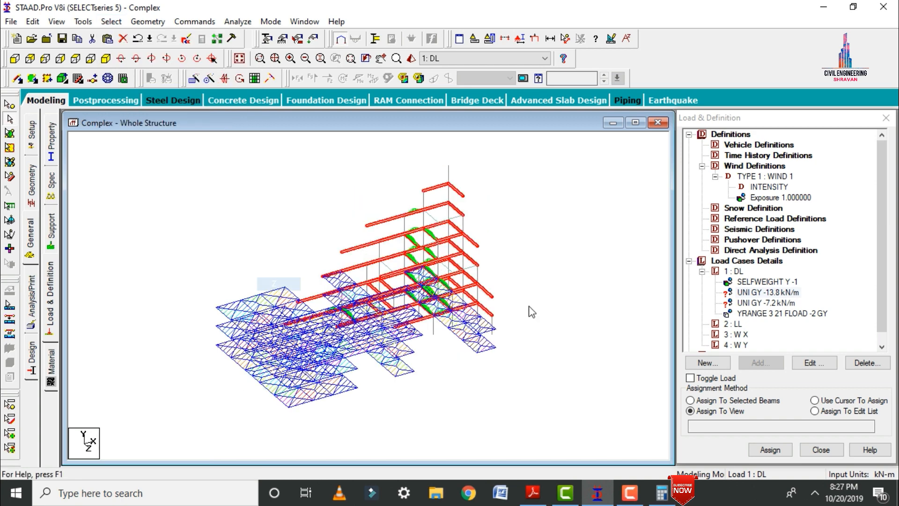
left_click(718, 401)
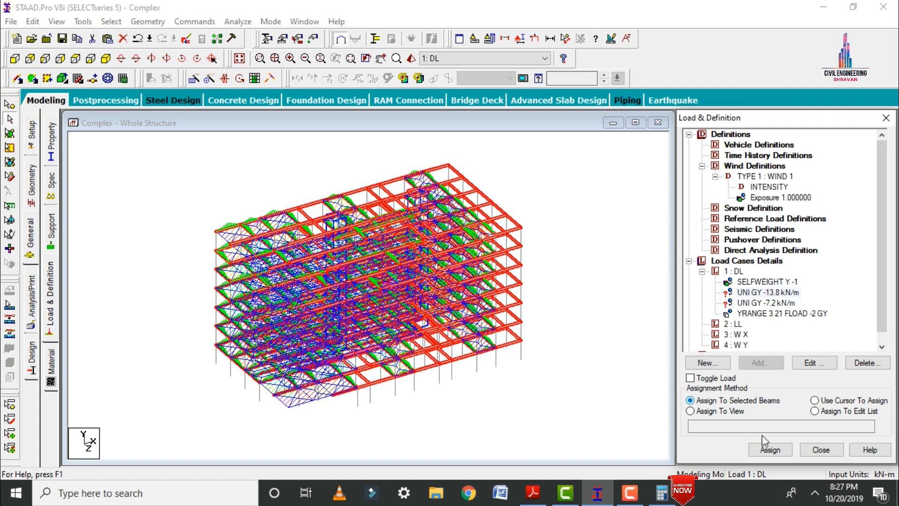
left_click(770, 450)
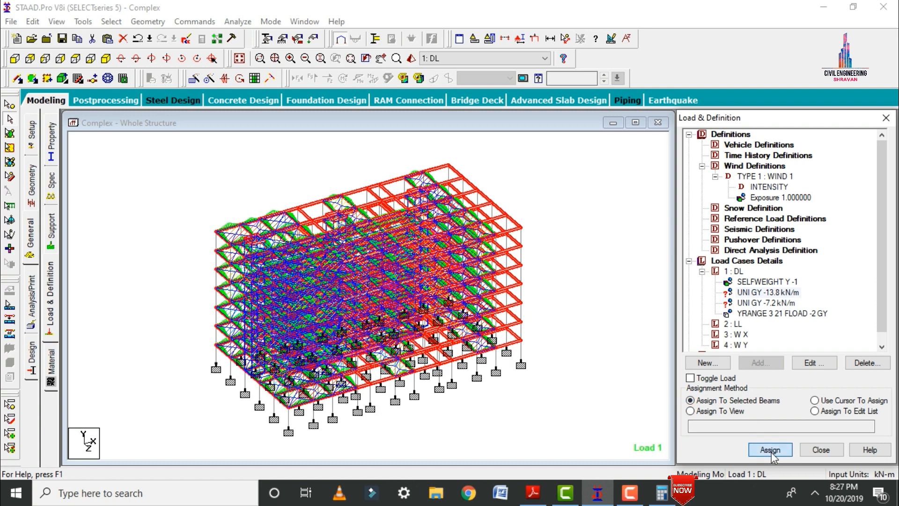
left_click(806, 323)
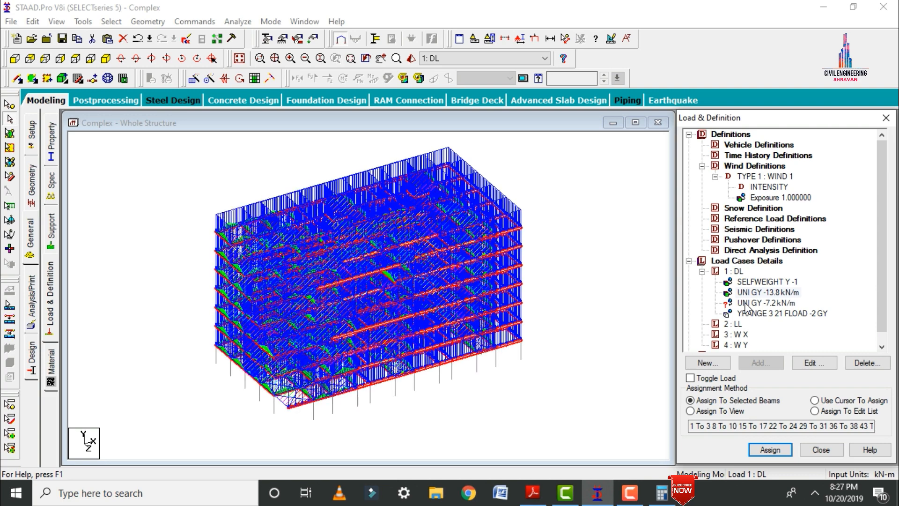
Assign the -7.2 kN/m uniform load to the same selected beams.
left_click(746, 303)
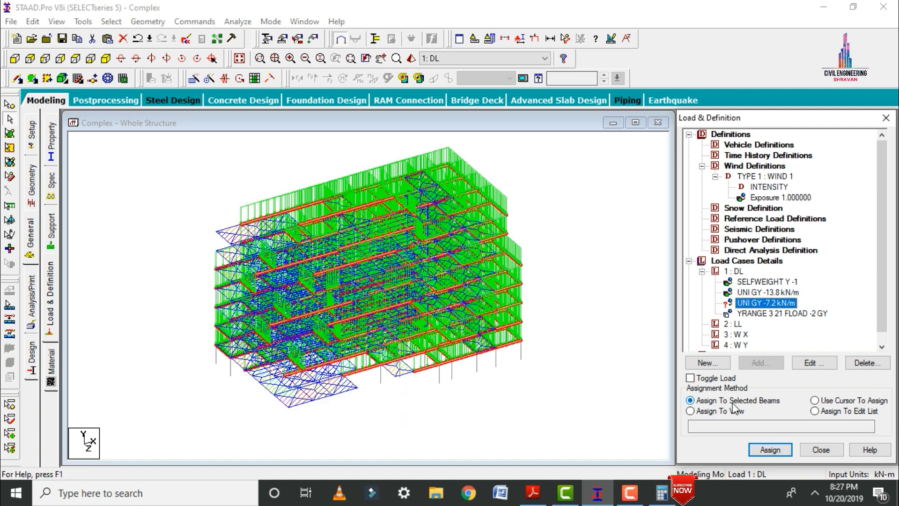
left_click(770, 449)
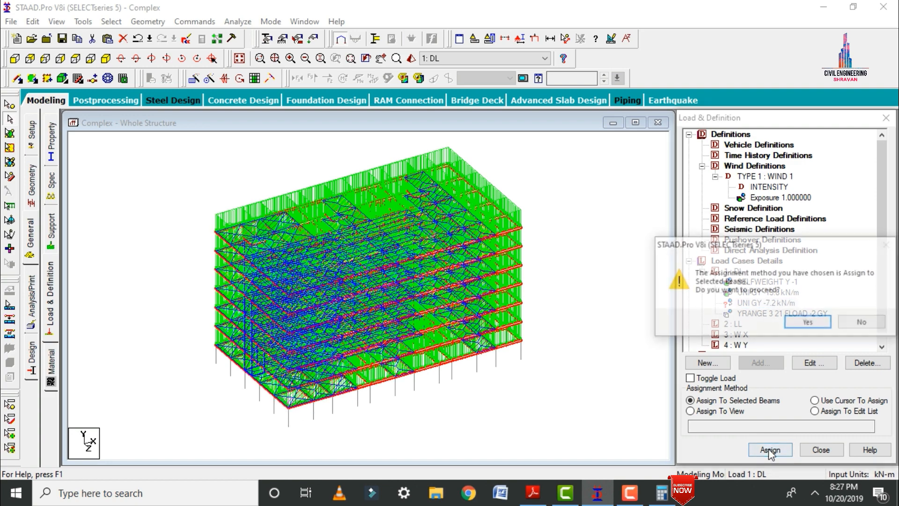
left_click(799, 322)
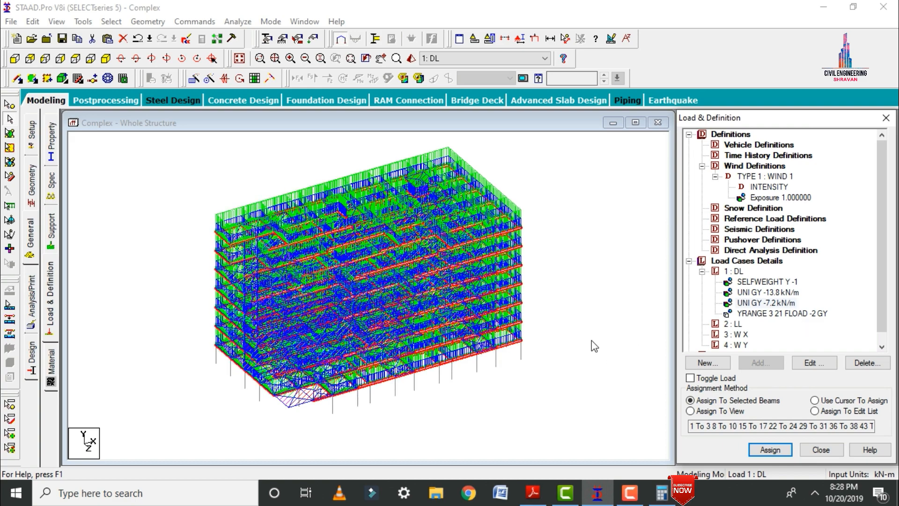
Add a floor load to load case LL with a pressure of -3.5 kN/m2 in Global Y over the Y range 3 to 21 m.
left_click(733, 325)
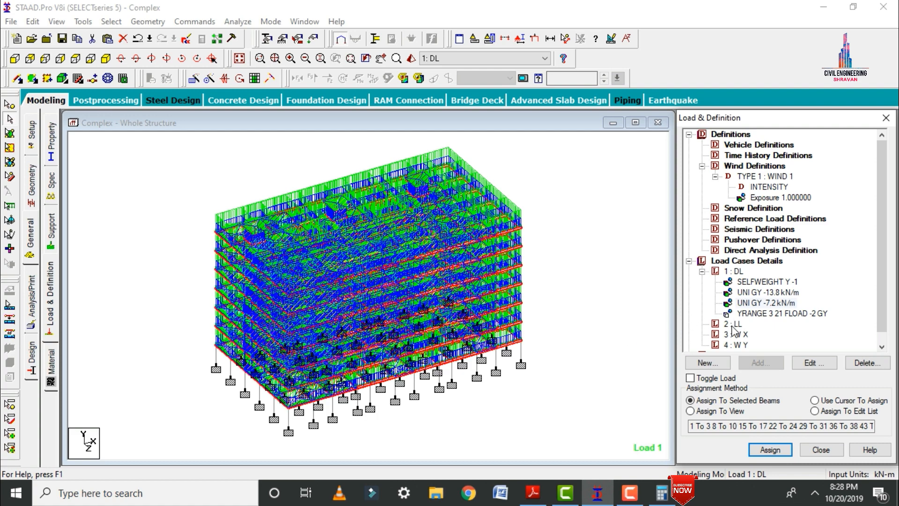
left_click(760, 363)
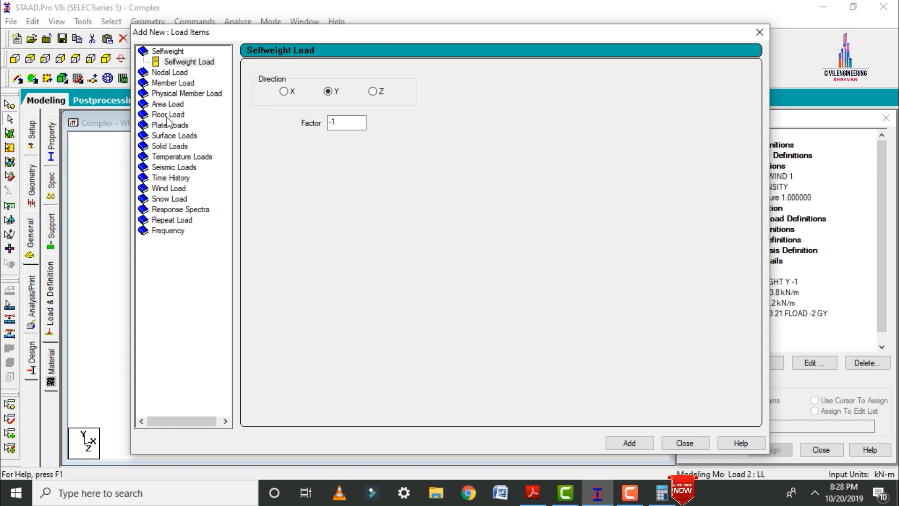
left_click(167, 116)
double_click(291, 135)
type("-")
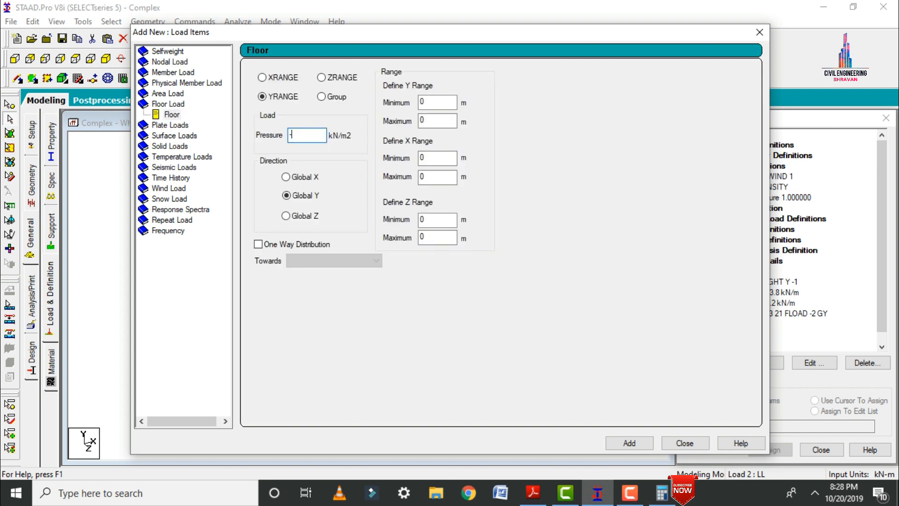
type("3.5")
key("Tab")
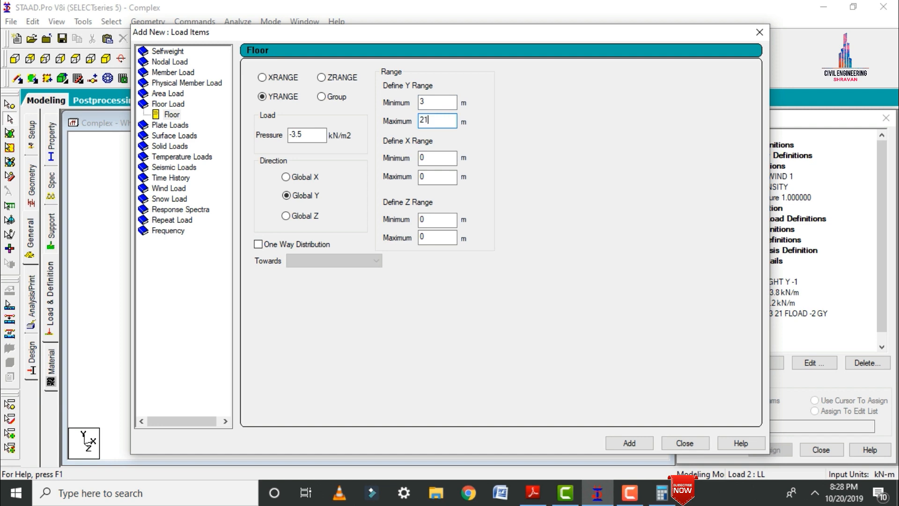
left_click(616, 442)
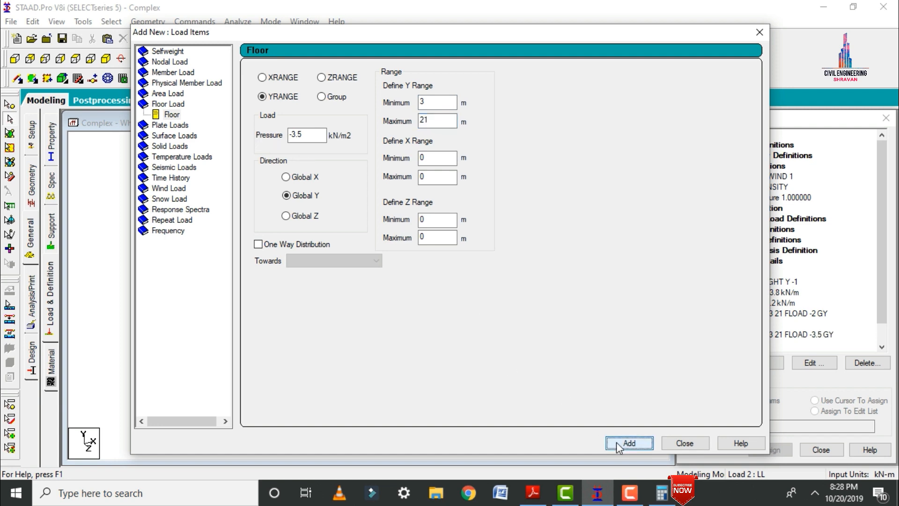
left_click(674, 444)
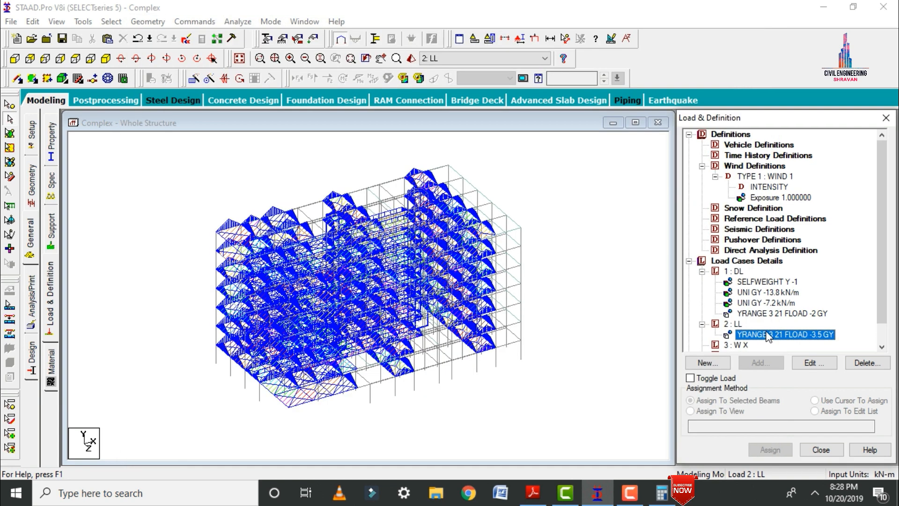
Add two wind loads of type 1 on the X windward face to load case W X, with factors 1 and -1.
left_click(746, 343)
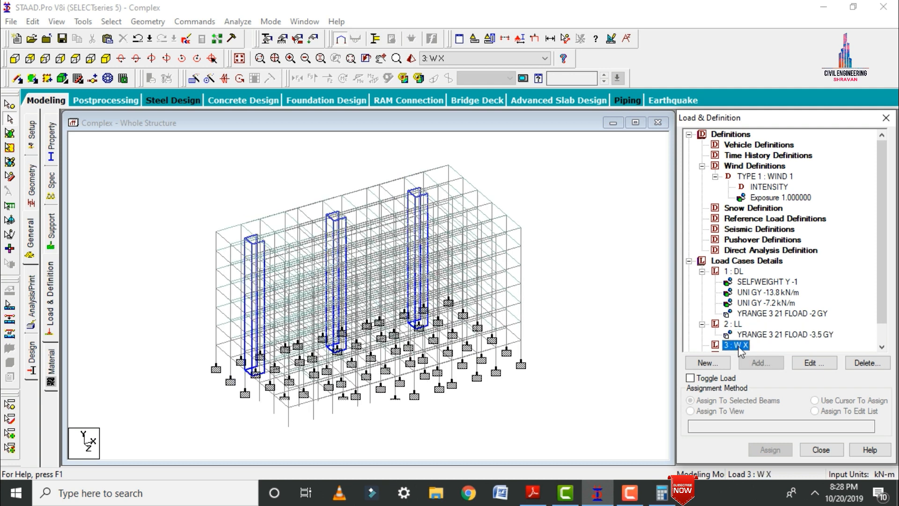
left_click(760, 362)
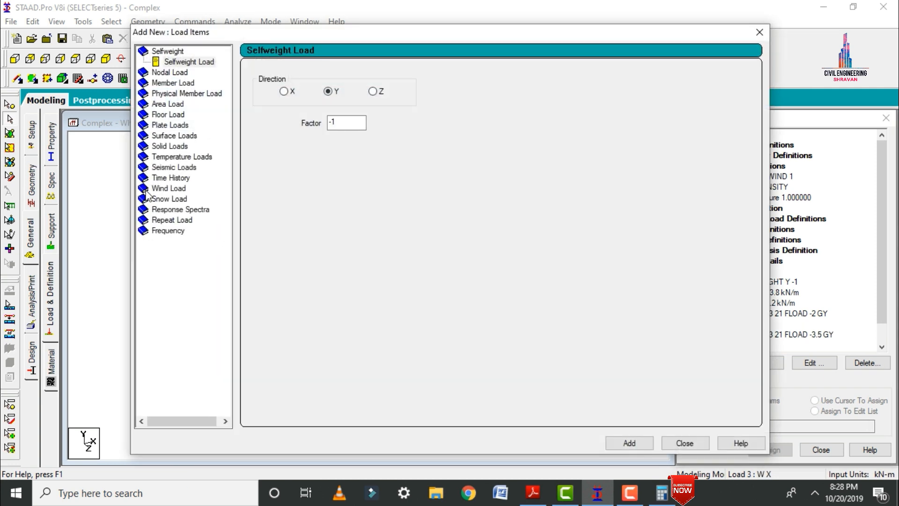
left_click(159, 189)
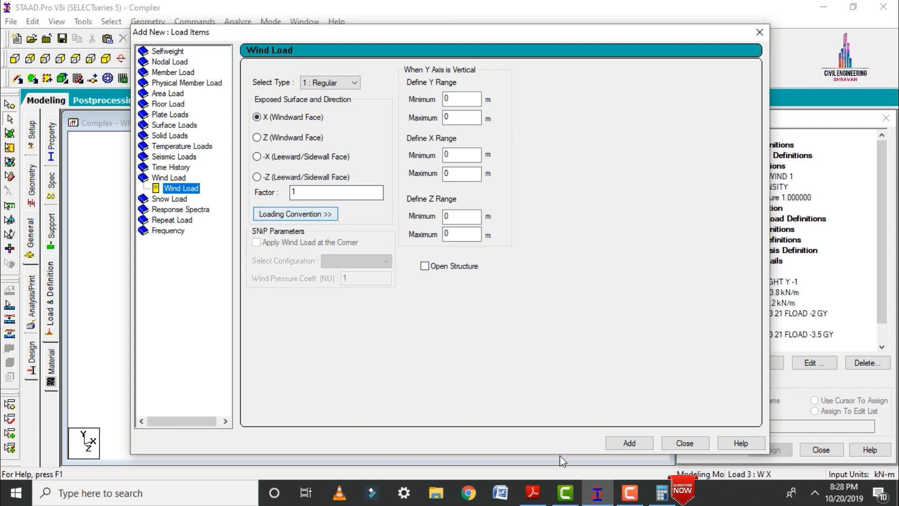
left_click(640, 445)
double_click(341, 193)
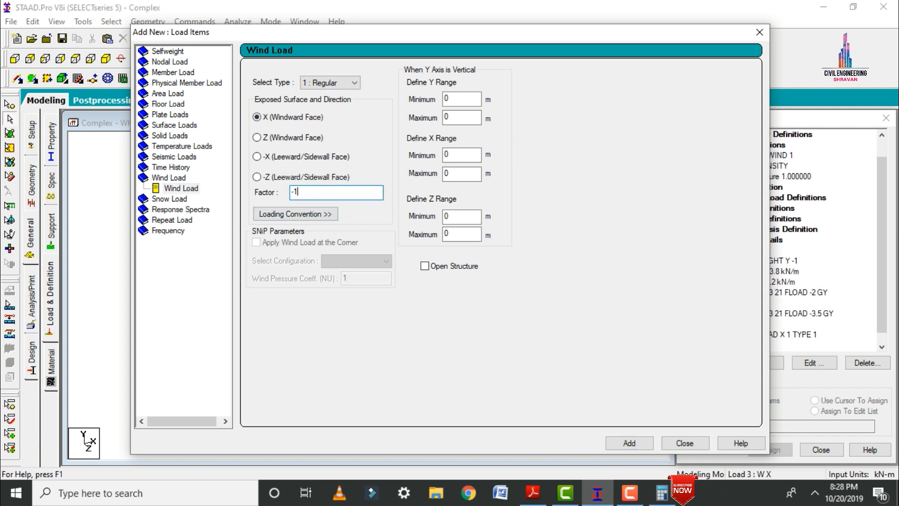
left_click(628, 443)
left_click(684, 443)
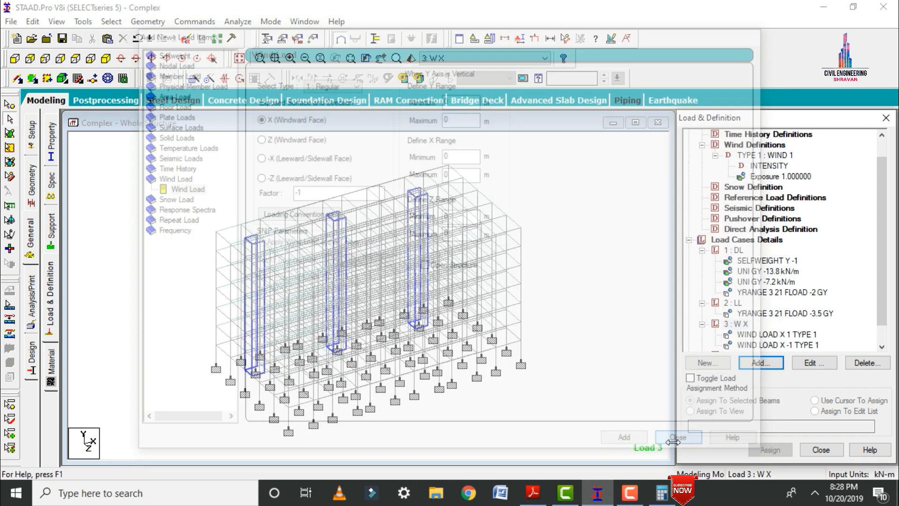
Add two wind loads of type 1 on the Z windward face to load case W Y, with factors 1 and -1.
left_click(731, 334)
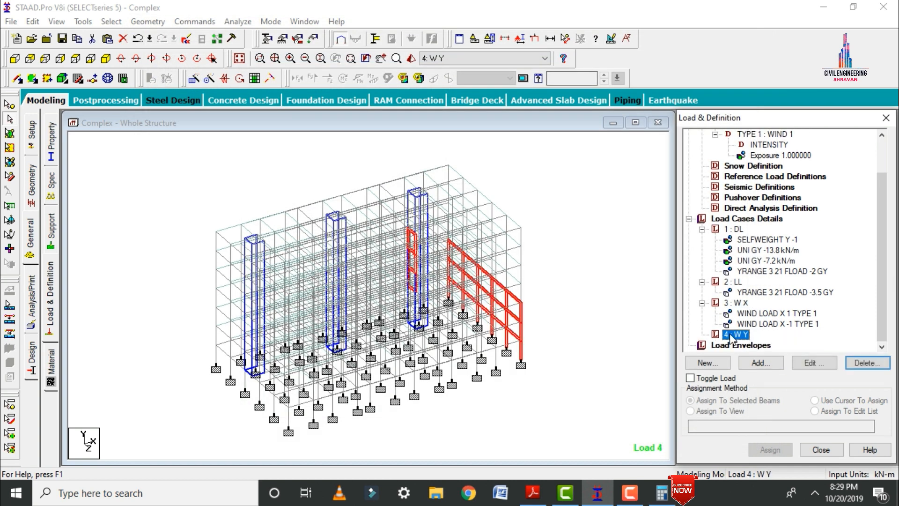
left_click(759, 363)
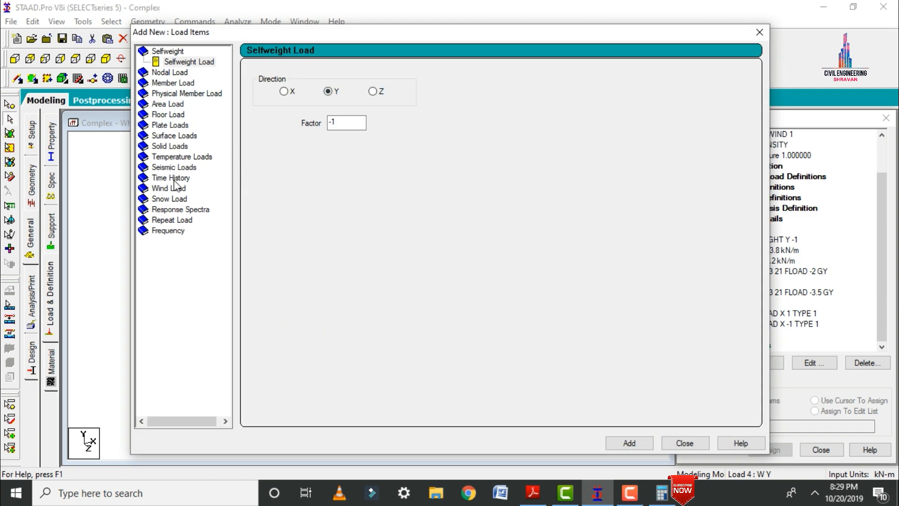
left_click(174, 187)
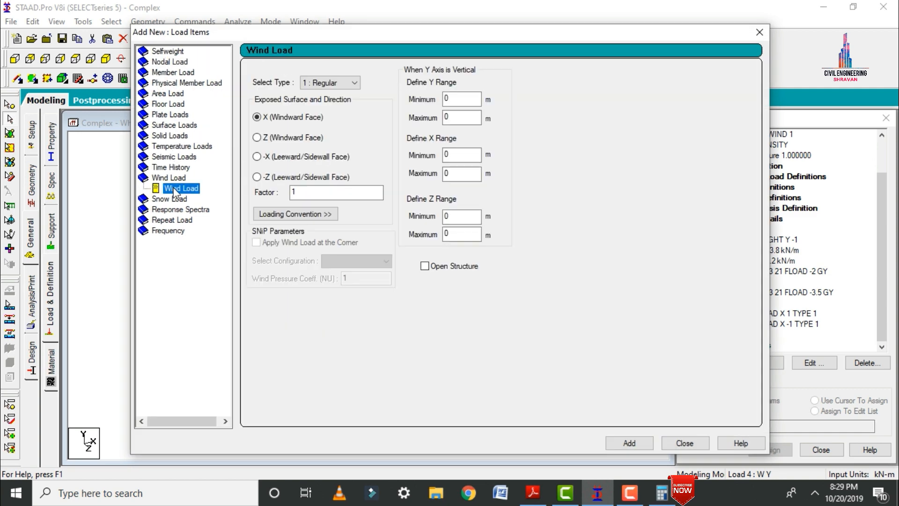
left_click(266, 138)
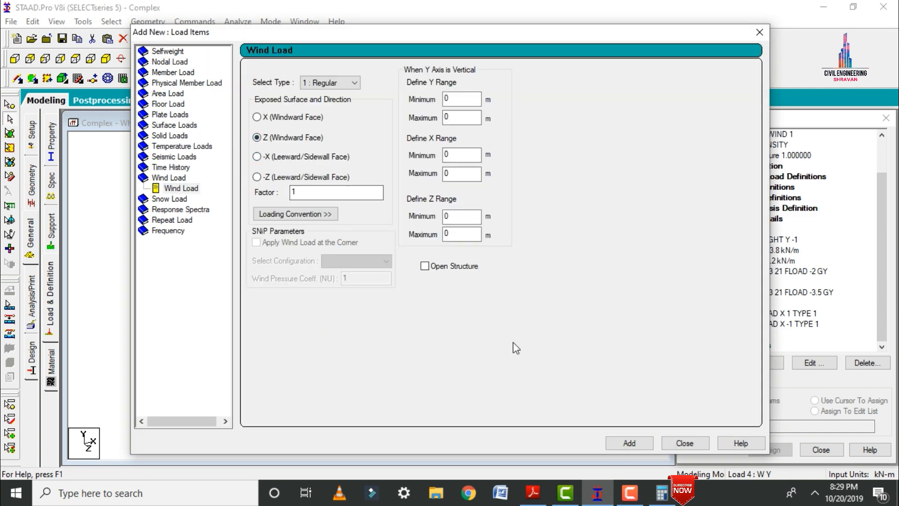
left_click(616, 440)
double_click(309, 192)
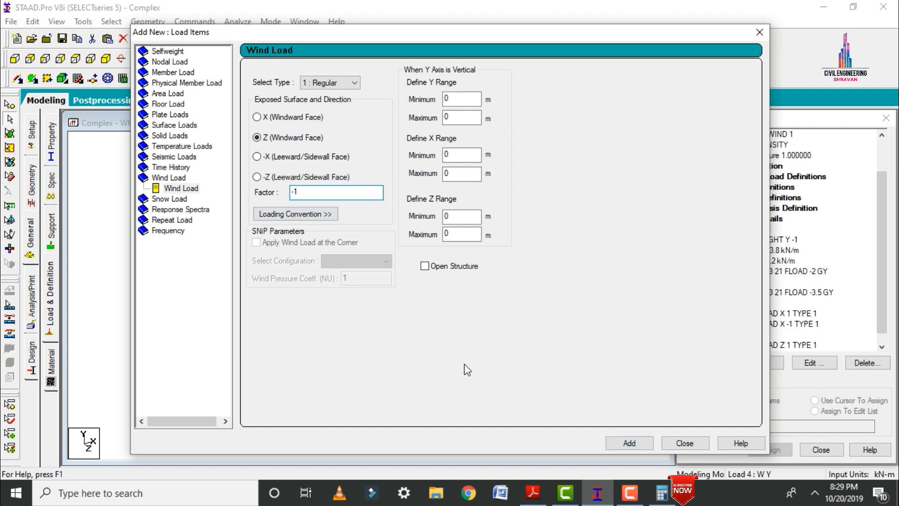
left_click(617, 441)
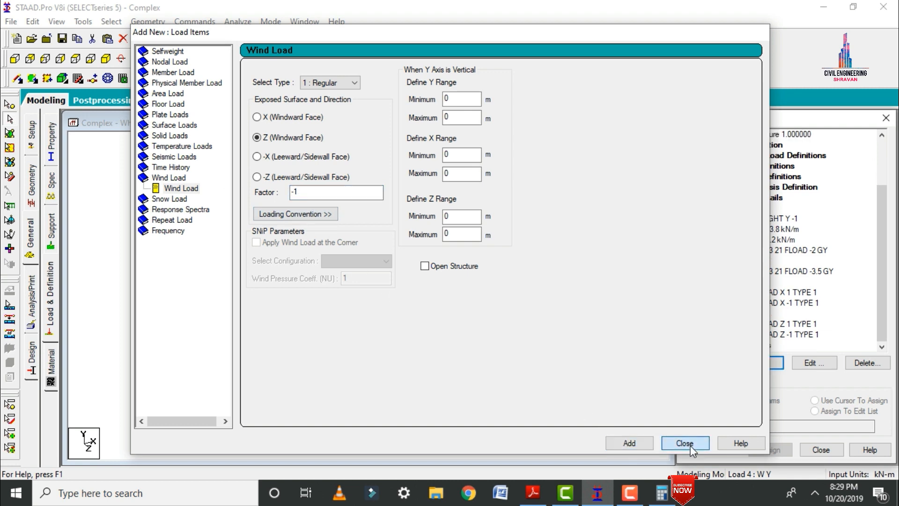
left_click(688, 445)
left_click(633, 214)
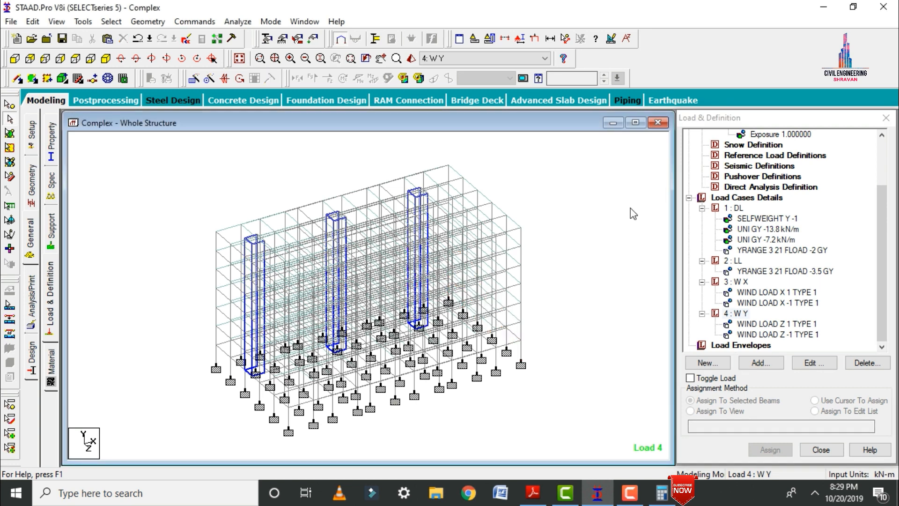
Generate automatic load combinations with the Indian Code and the Genral_Structures category, and add them all to the load cases.
left_click(739, 199)
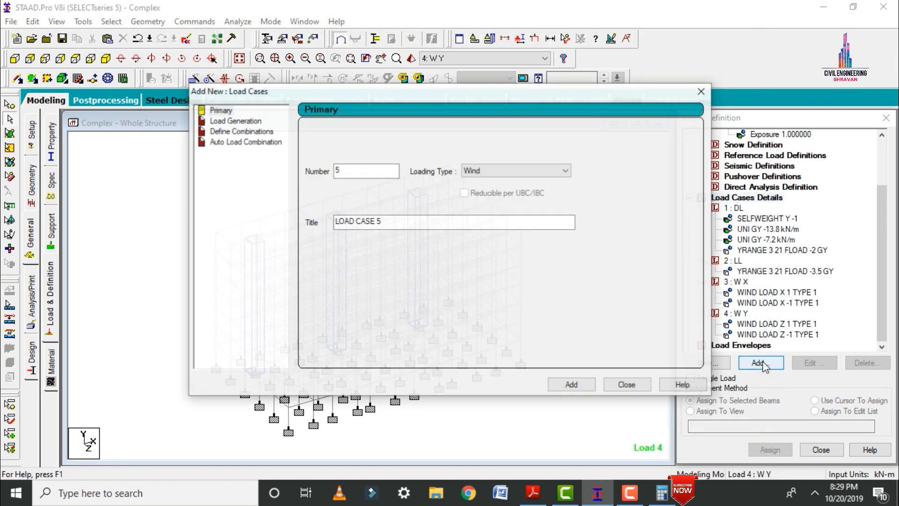
left_click(245, 142)
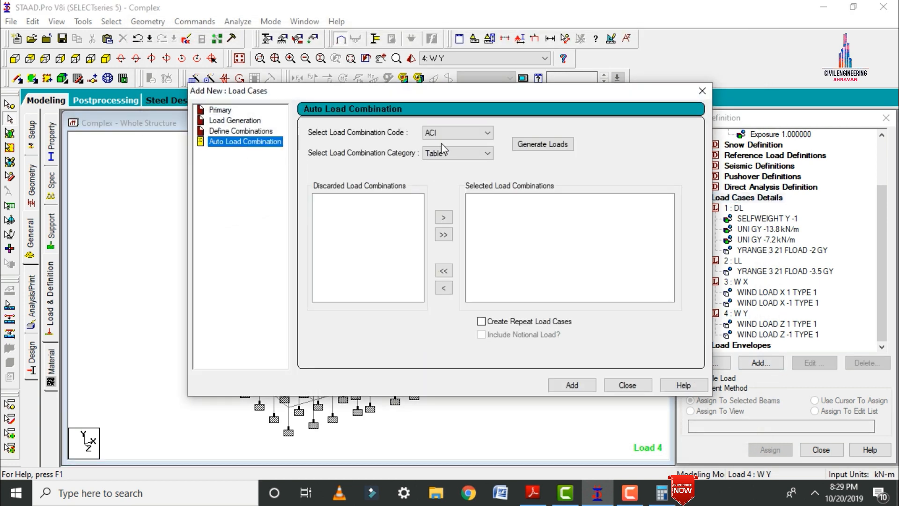
left_click(478, 133)
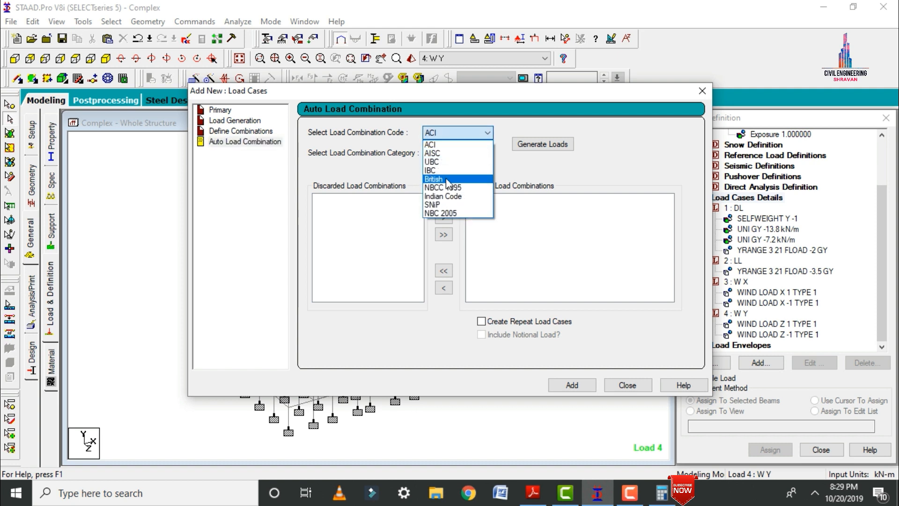
left_click(442, 197)
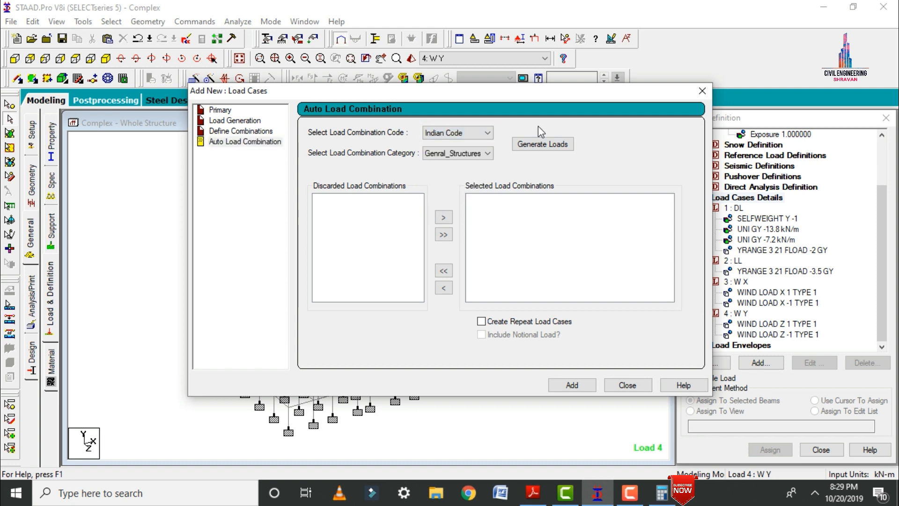
left_click(544, 145)
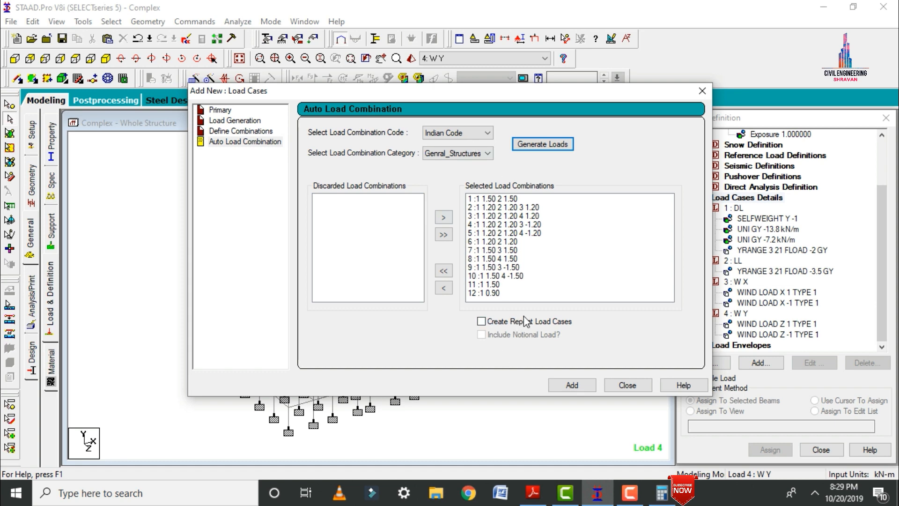
left_click(572, 385)
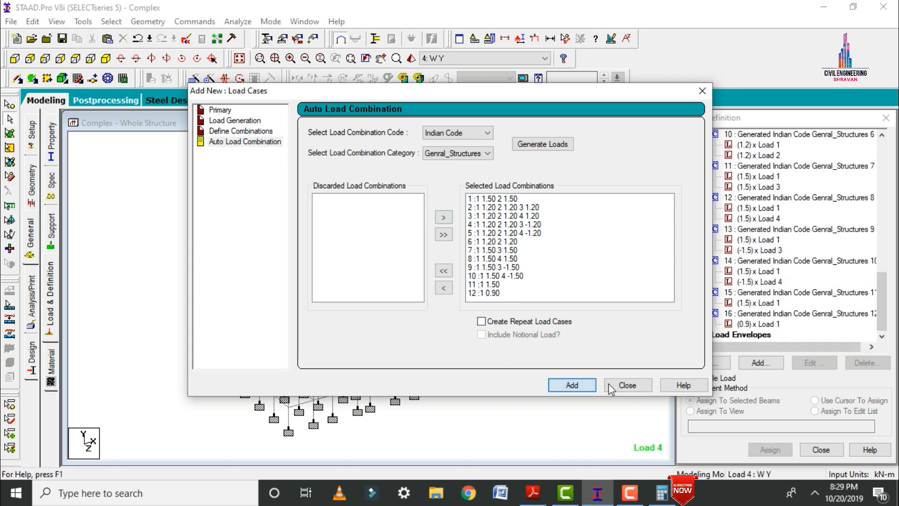
left_click(625, 385)
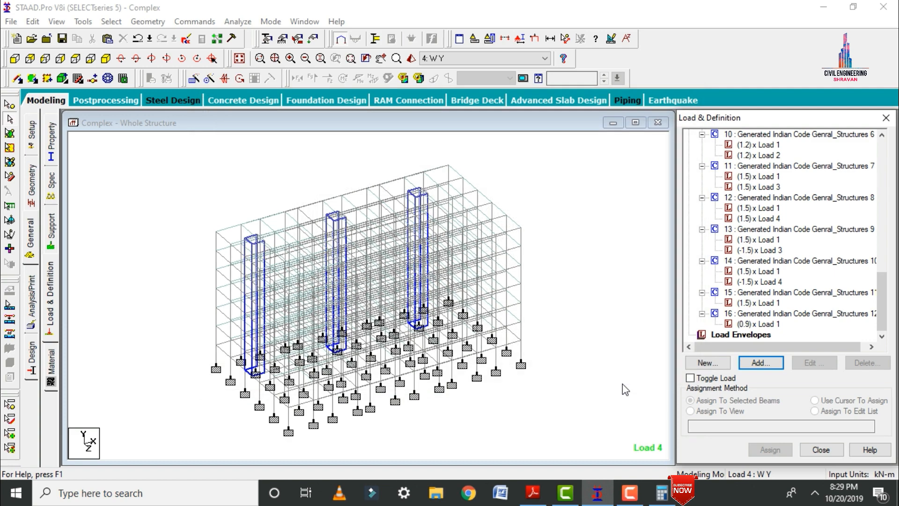
Assign the CONCRETE material to the whole structure using the assign-to-view method.
left_click(56, 377)
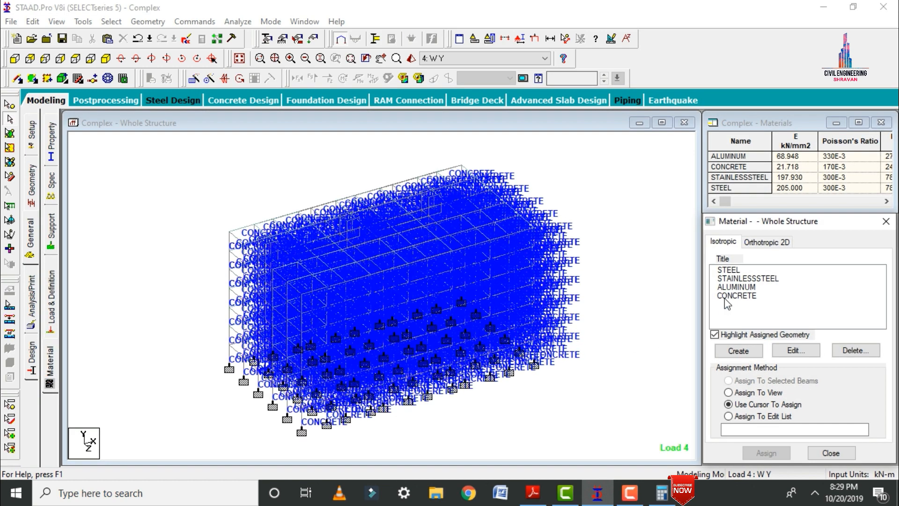
left_click(736, 295)
left_click(751, 394)
left_click(764, 452)
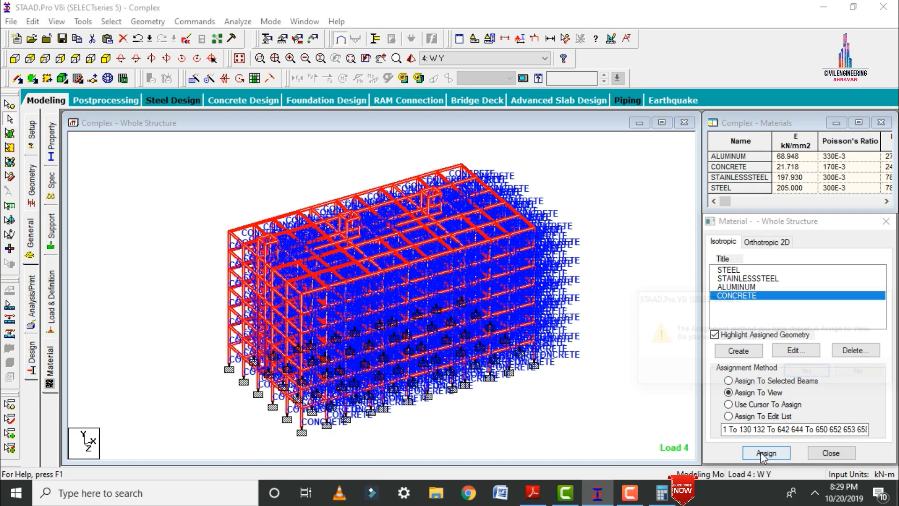
left_click(806, 370)
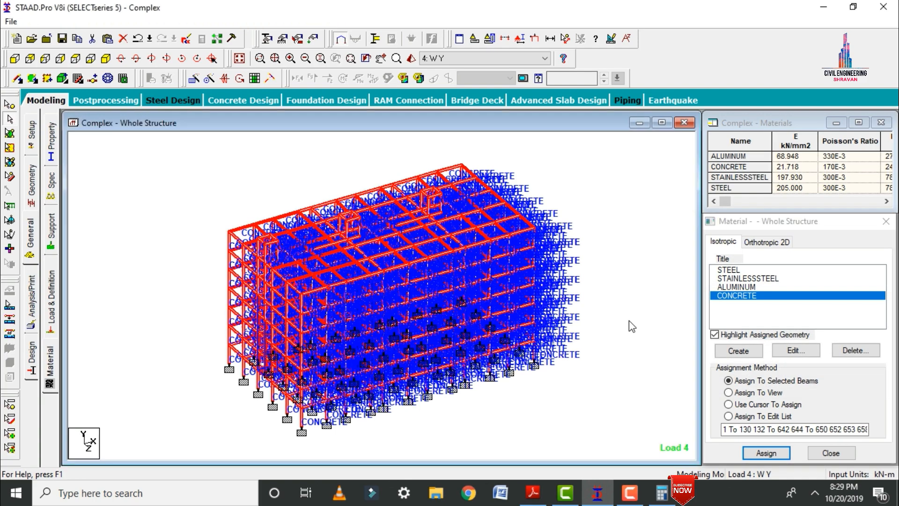
Add a Perform Analysis command with the No Print option.
left_click(29, 303)
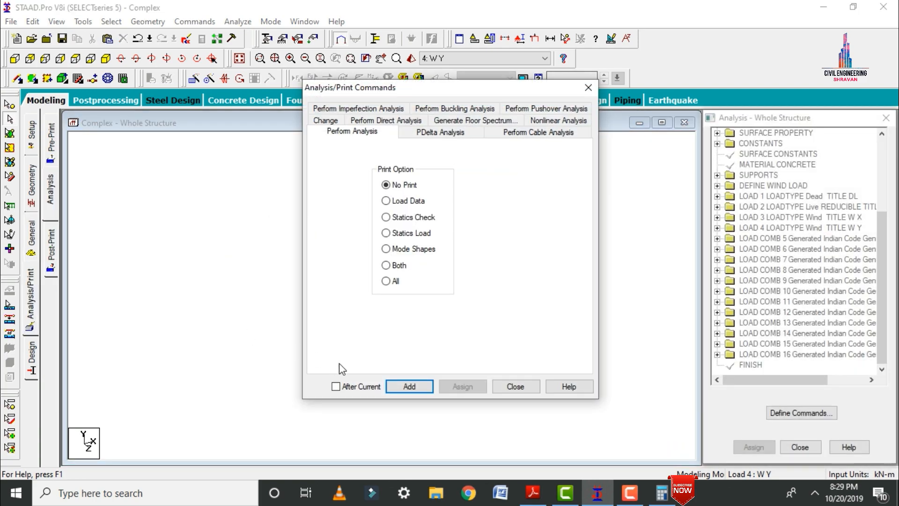
left_click(410, 387)
left_click(523, 387)
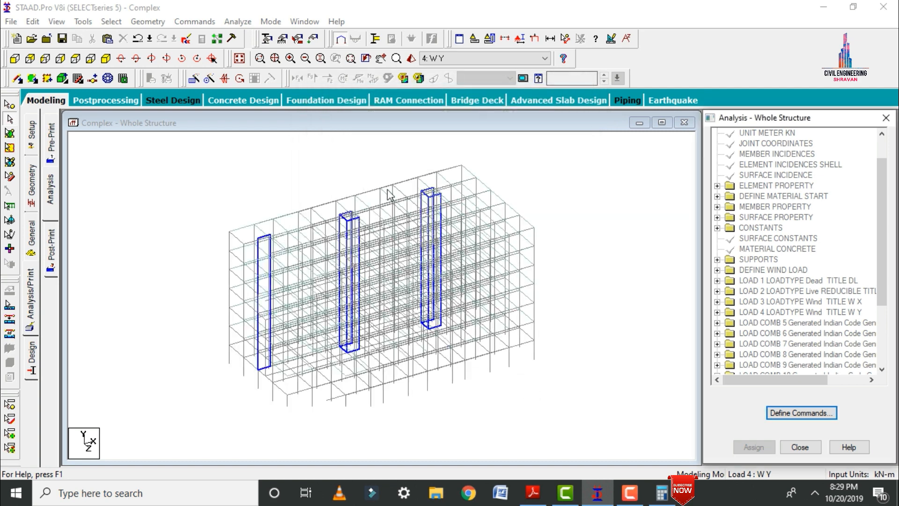
Save the model, run the analysis and enter post-processing mode with all load cases selected for the results.
left_click(243, 36)
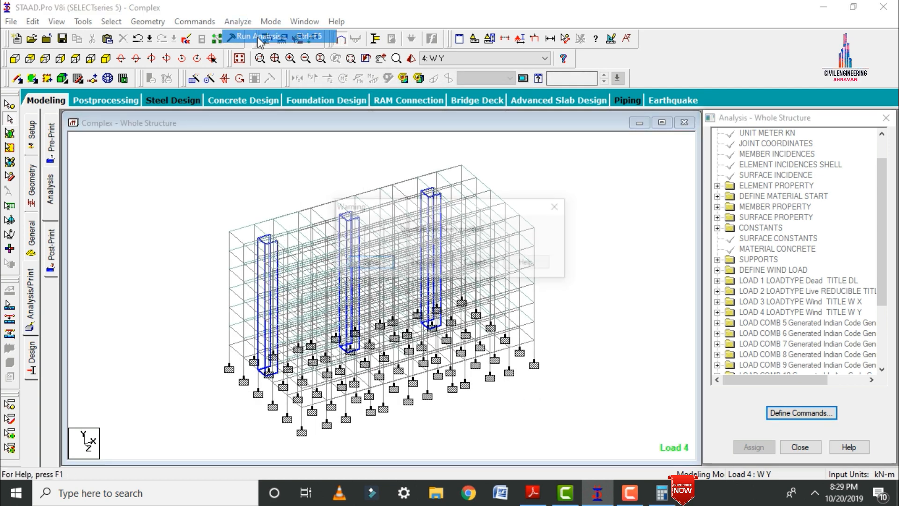
left_click(369, 264)
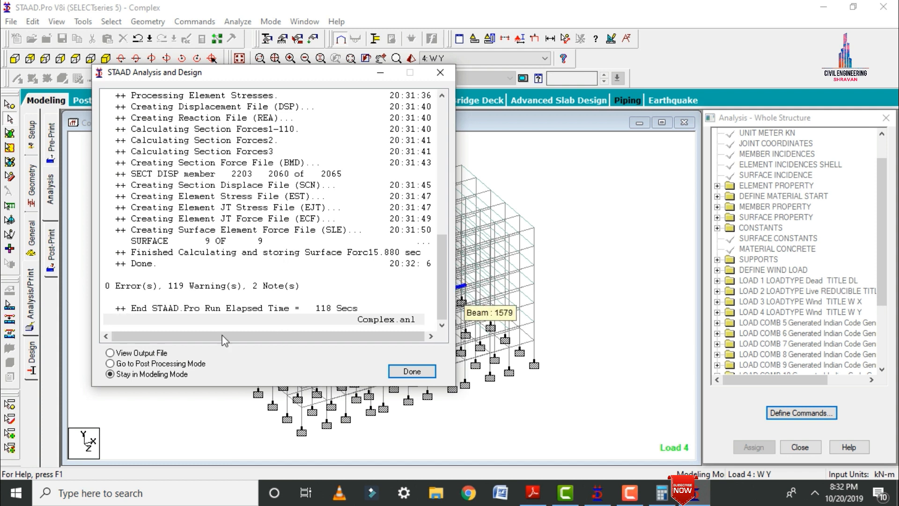
left_click(412, 371)
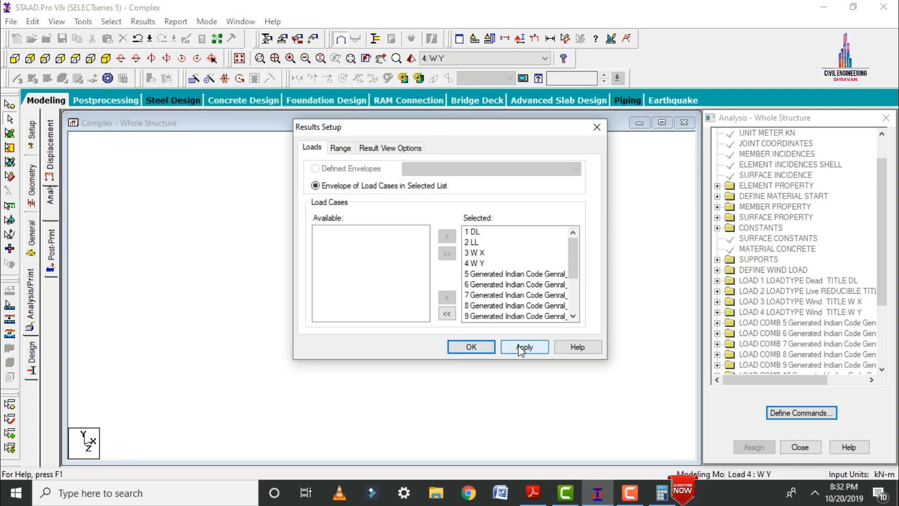
left_click(472, 348)
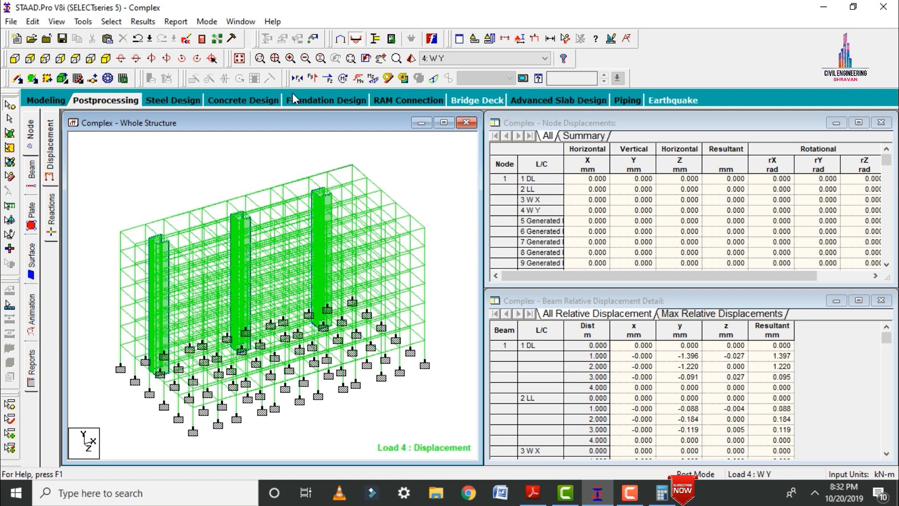
Show the Shear Y diagram on the structure for load case 4 and turn off the deflected shape.
left_click(311, 80)
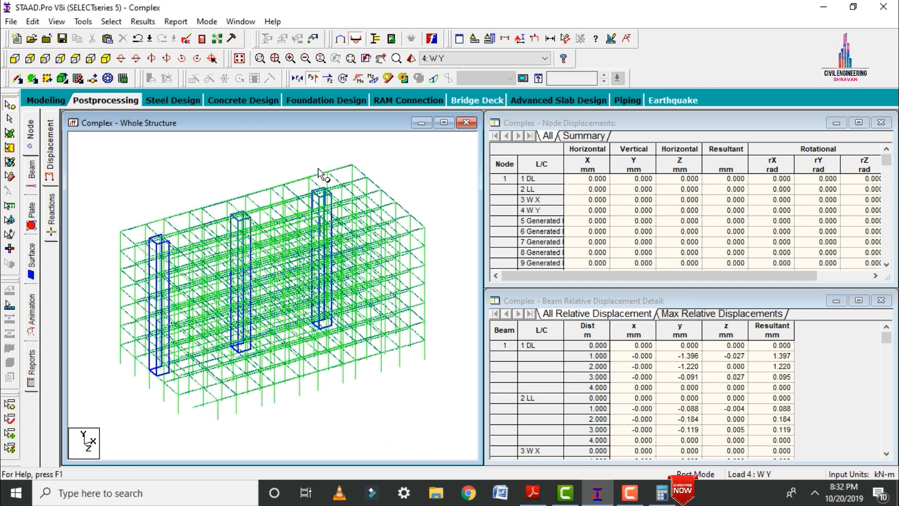
left_click(434, 80)
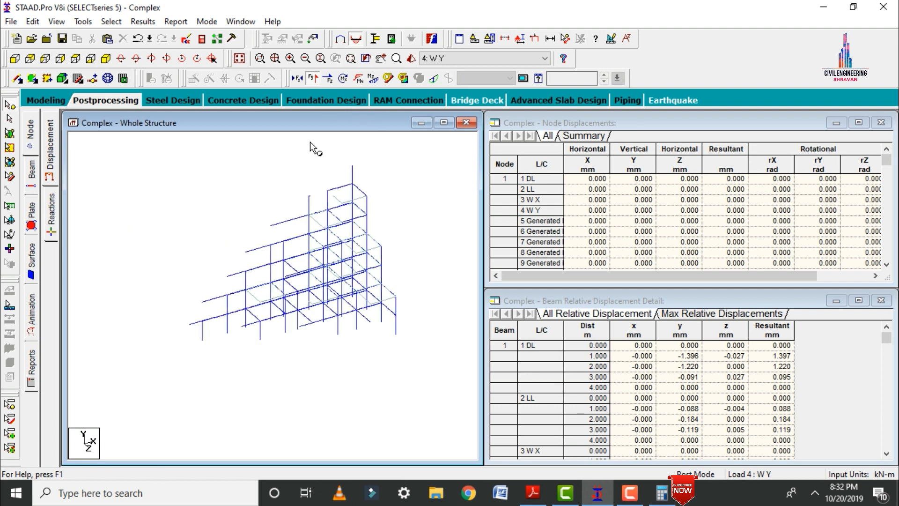
Show the Bending Z diagram on the structure for load case 1: DL.
left_click(373, 78)
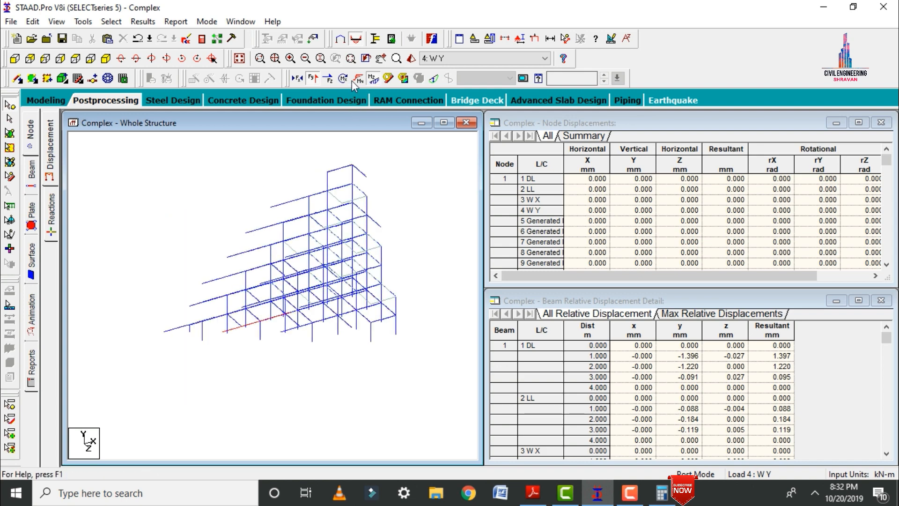
left_click(435, 58)
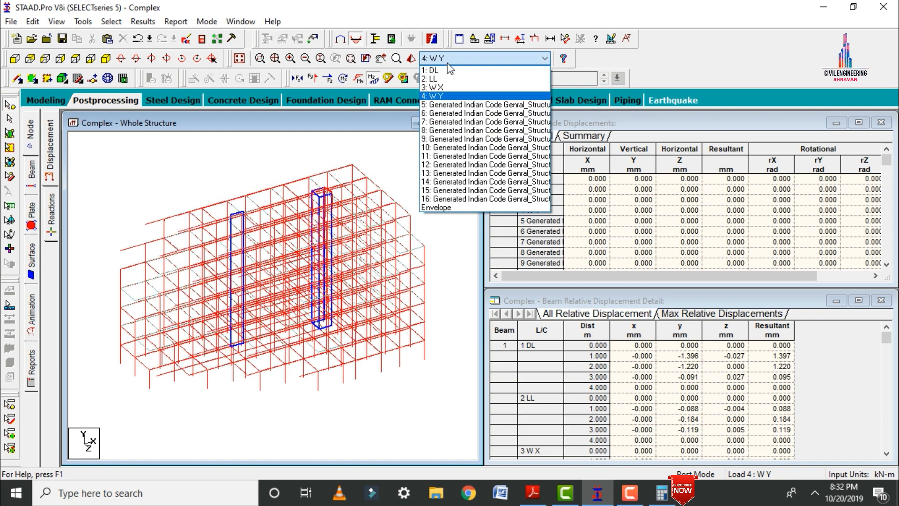
left_click(448, 75)
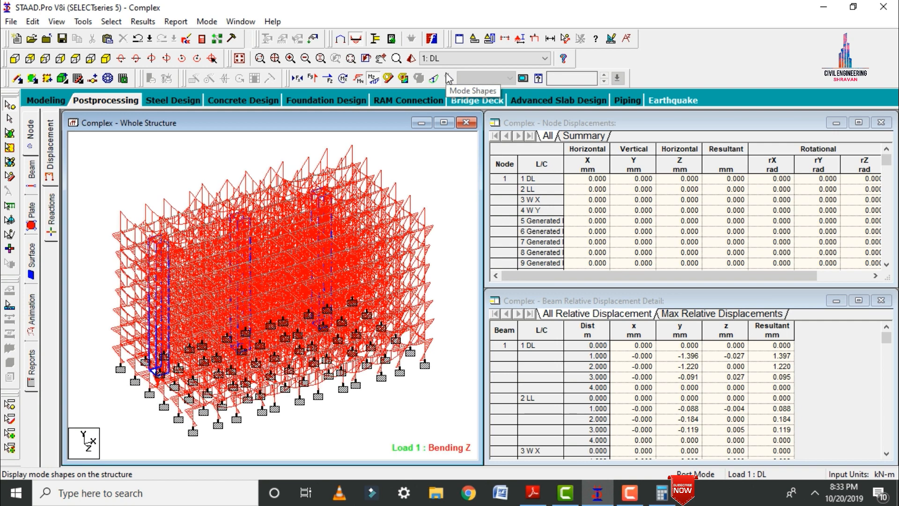
Display the plate stress contour for load case 1: DL using the Max Absolute stress type.
left_click(32, 213)
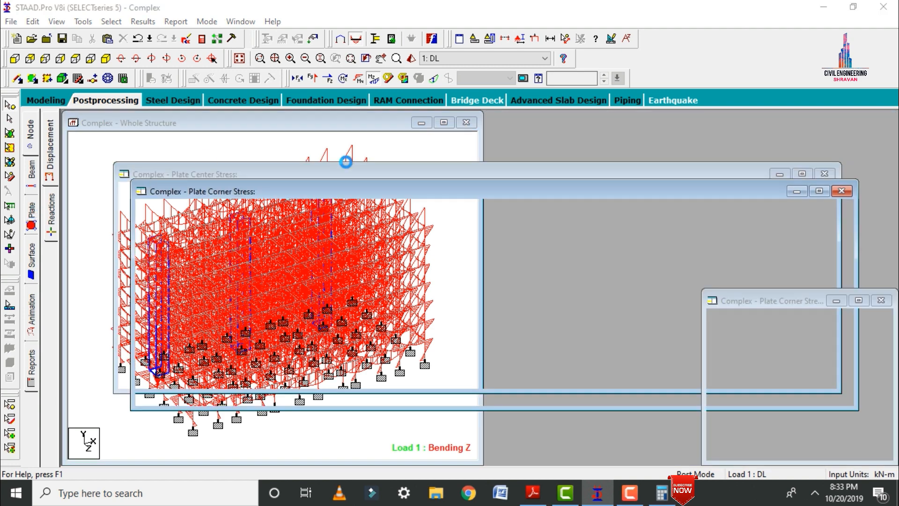
left_click(398, 115)
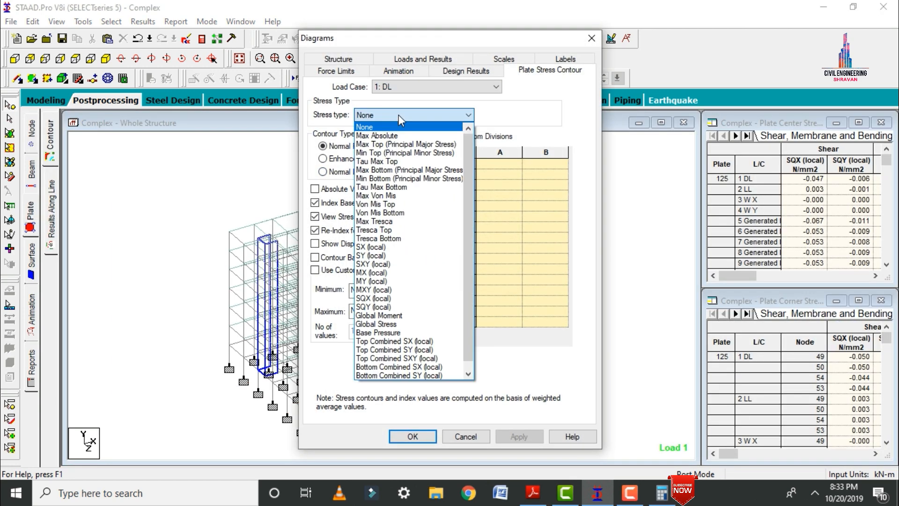
left_click(373, 136)
left_click(508, 435)
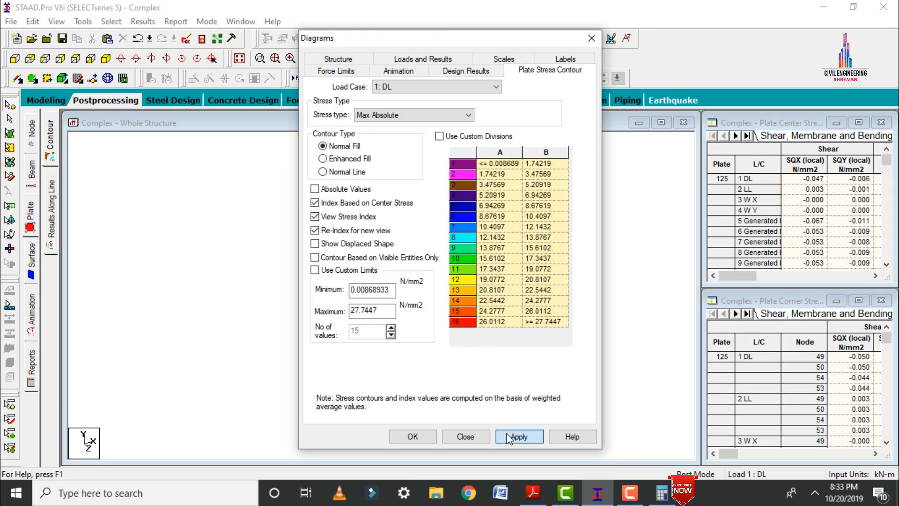
left_click(412, 436)
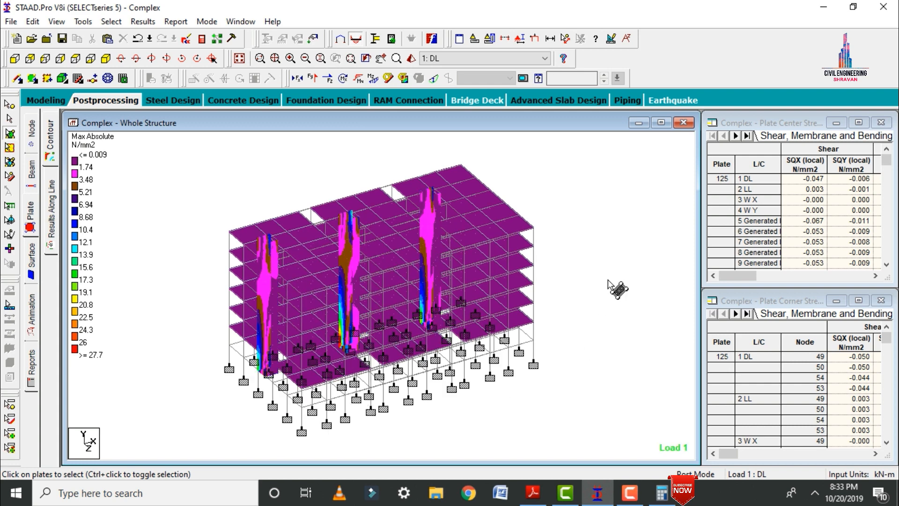
Return to modeling mode, open the concrete design settings and set the design code to IS456.
left_click(41, 101)
left_click(31, 356)
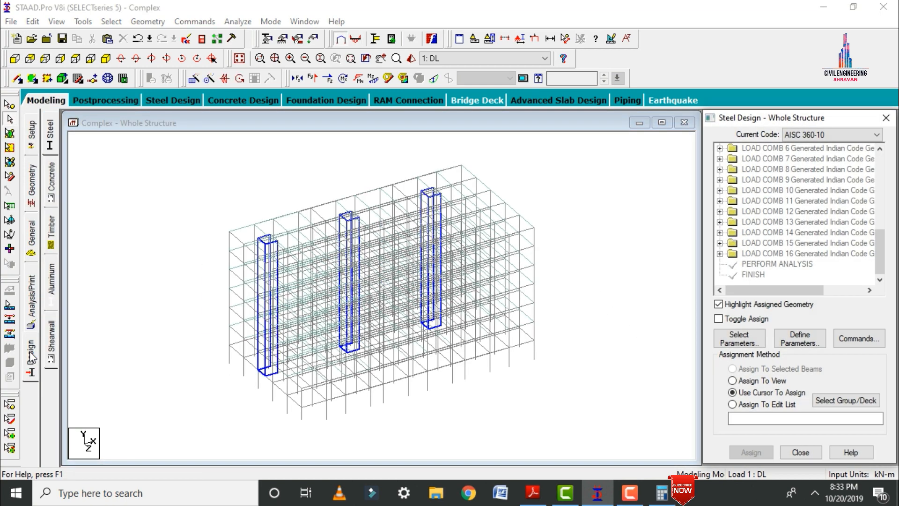
left_click(51, 188)
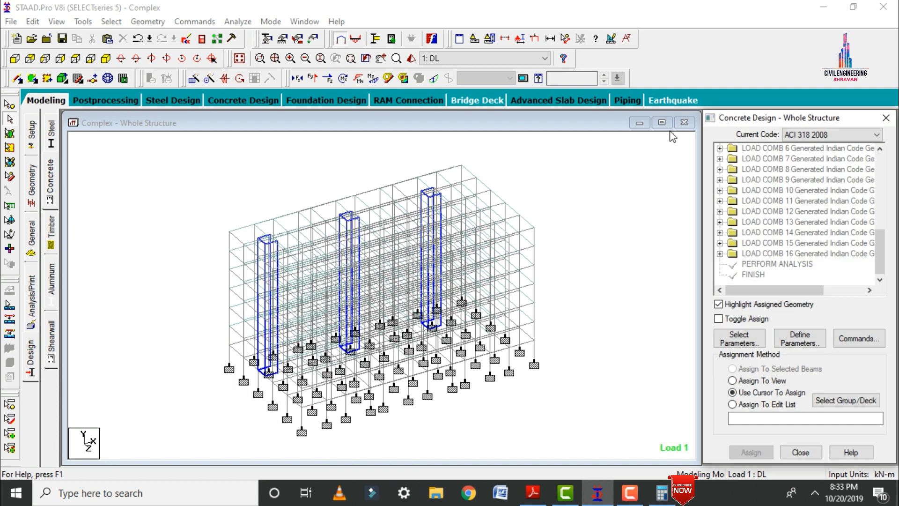
left_click(796, 135)
key("i")
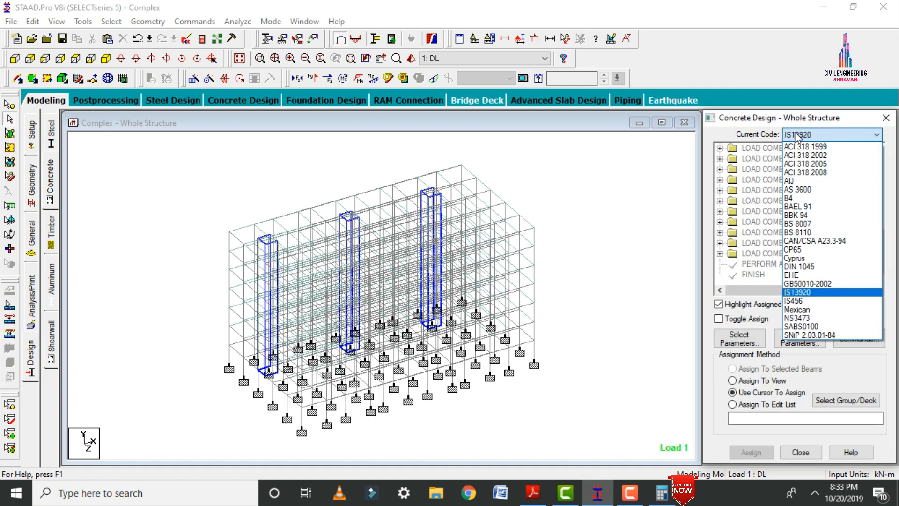
key("Down")
key("Return")
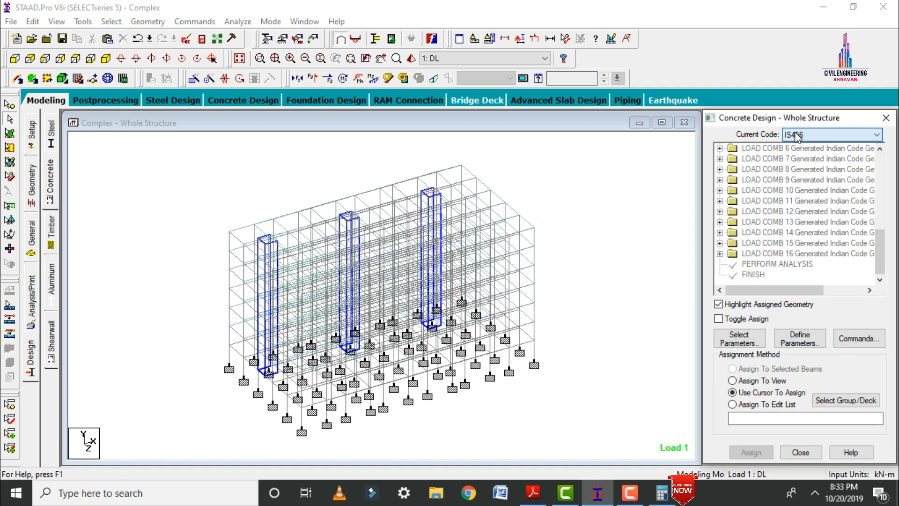
Clear the selected design parameters and select only Fc, Fymain, Fysec, Maxmain and Maxsec.
left_click(737, 338)
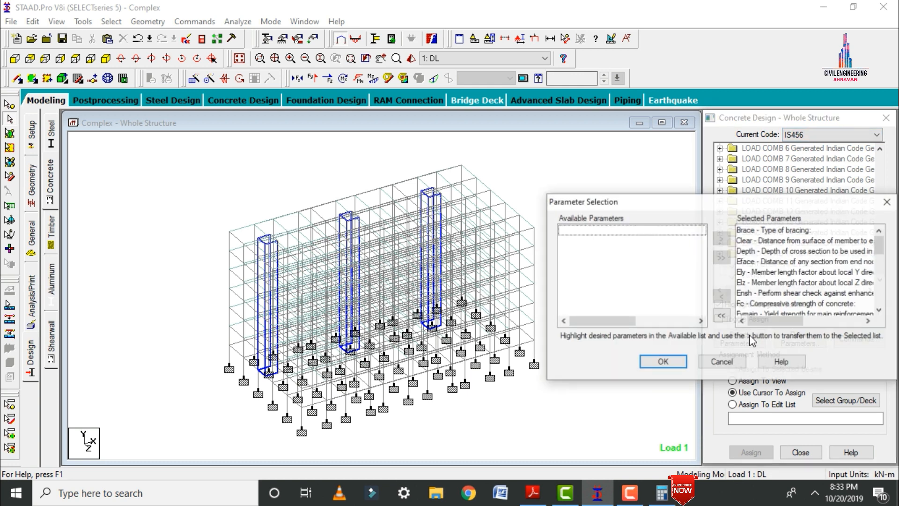
left_click(720, 315)
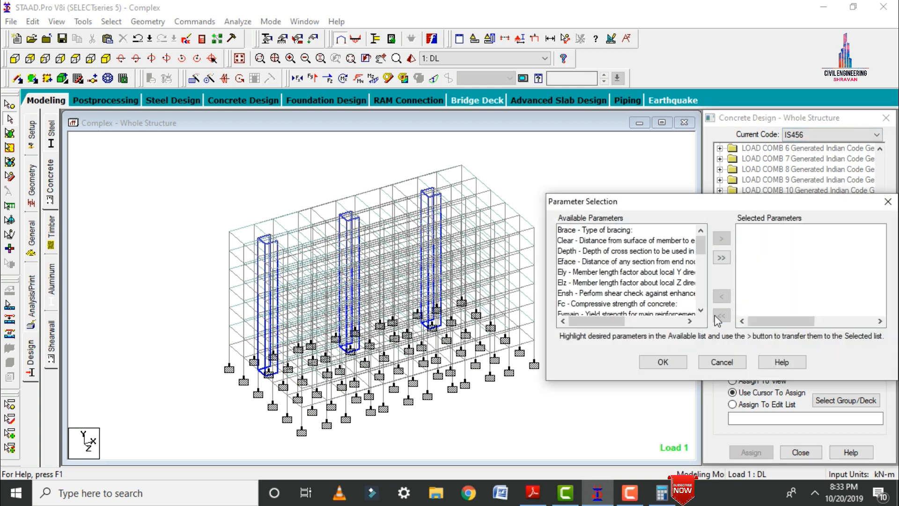
double_click(619, 304)
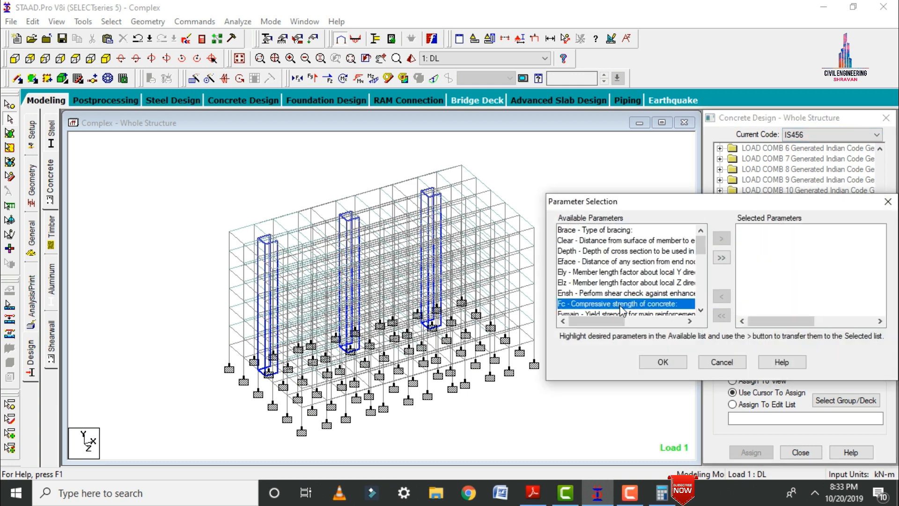
double_click(619, 305)
double_click(620, 305)
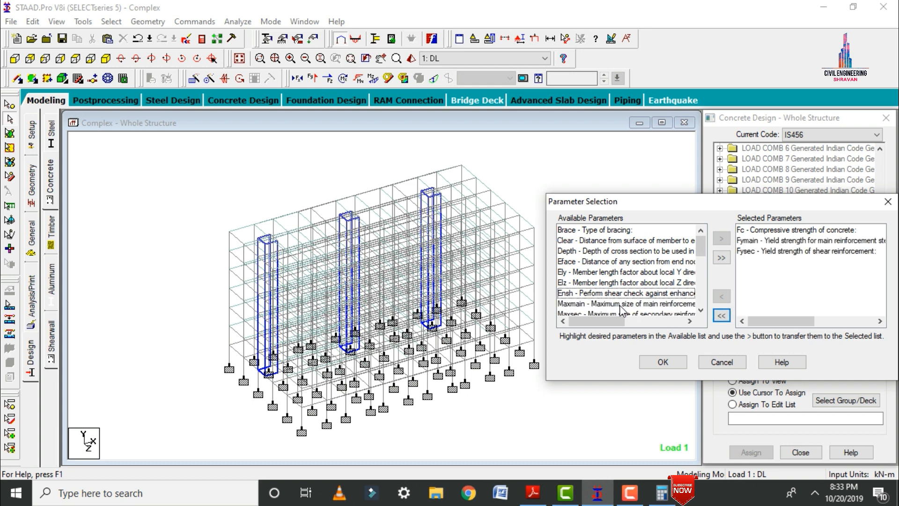
double_click(620, 305)
double_click(619, 305)
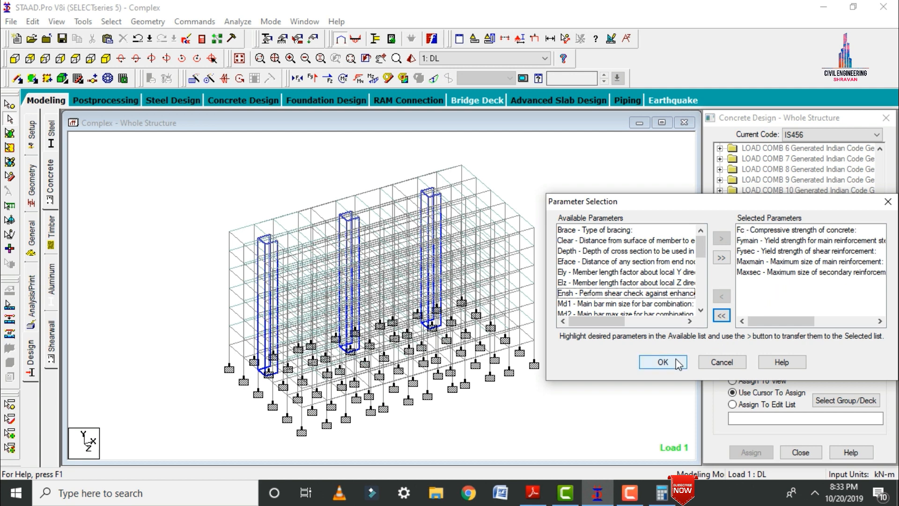
mouse_move(700, 252)
left_mouse_down()
mouse_move(703, 310)
mouse_move(704, 243)
left_mouse_up()
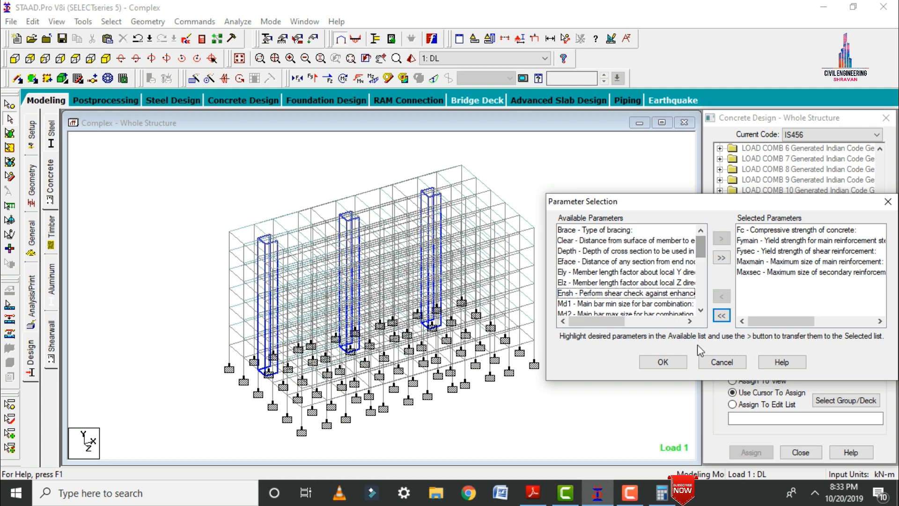
left_click(667, 362)
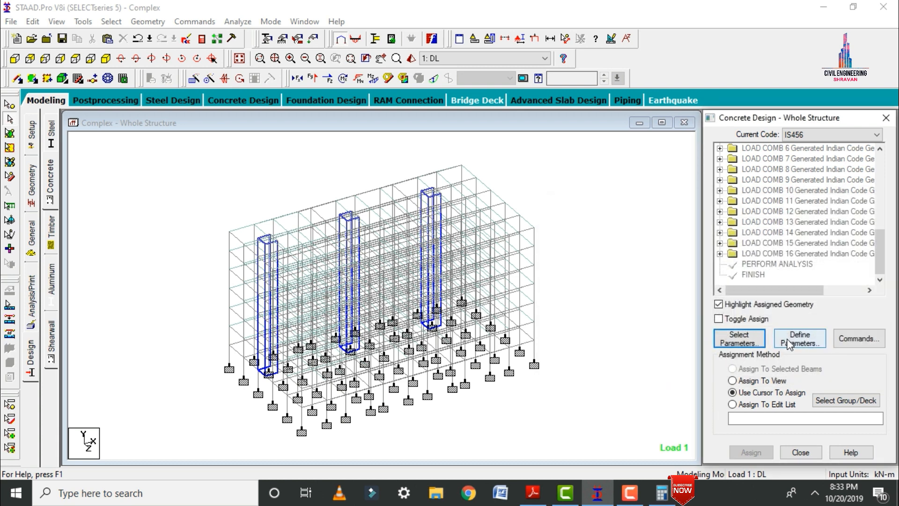
Define the concrete compressive strength FC as 25000 kN/m2 and both steel yield strengths, FYMAIN and FYSEC, as 415000 kN/m2.
left_click(790, 341)
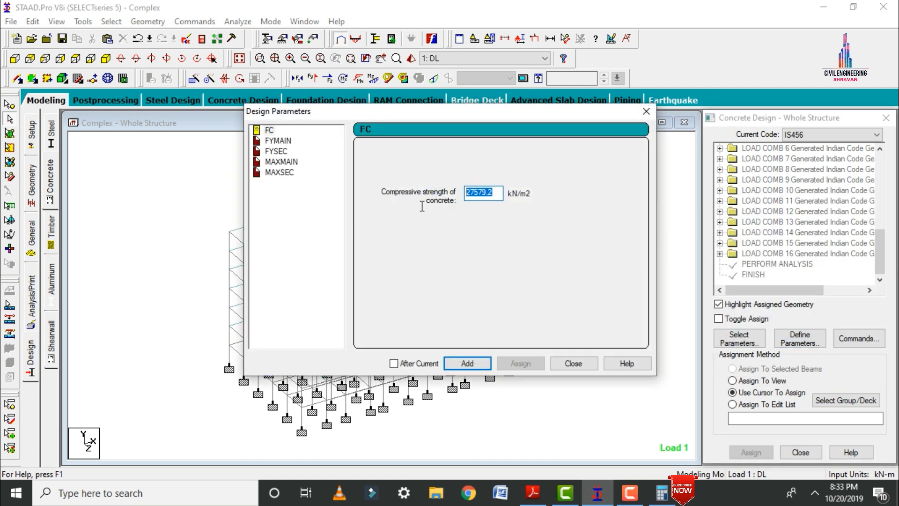
type("25000")
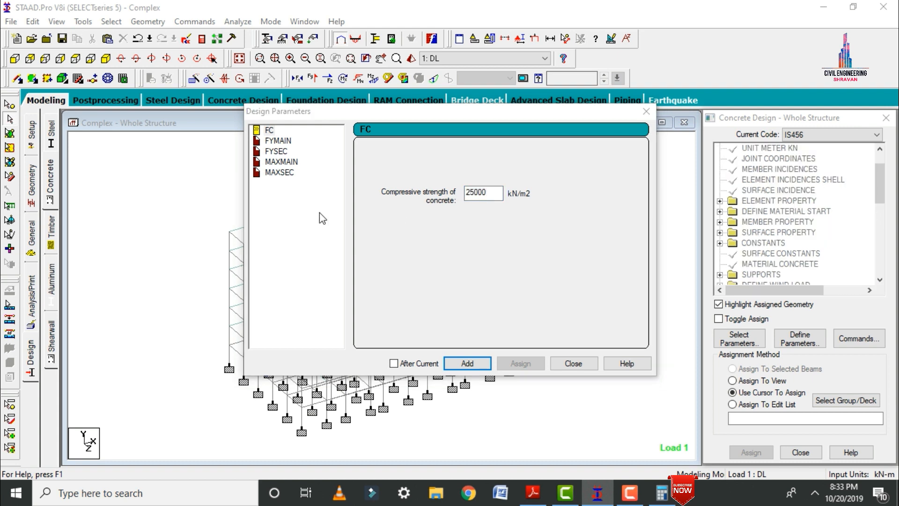
left_click(276, 142)
left_click_drag(491, 192, 470, 196)
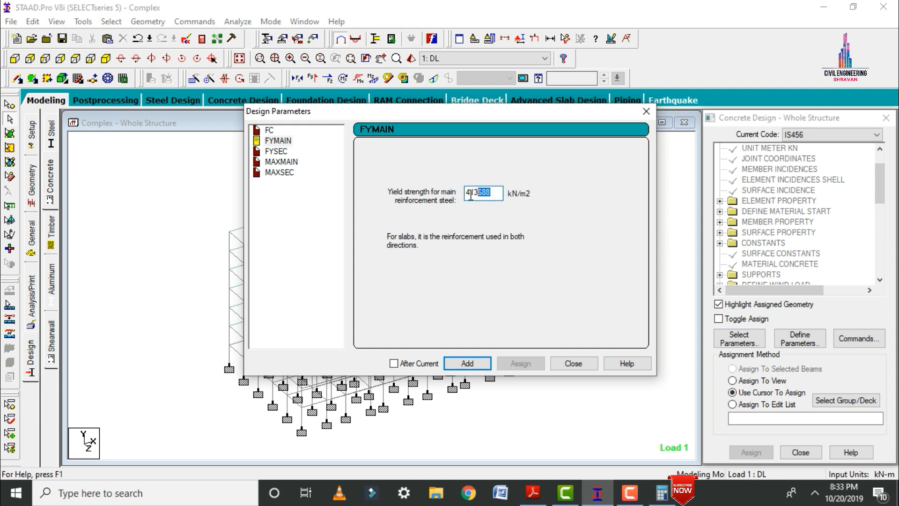
type("415000")
left_click(467, 365)
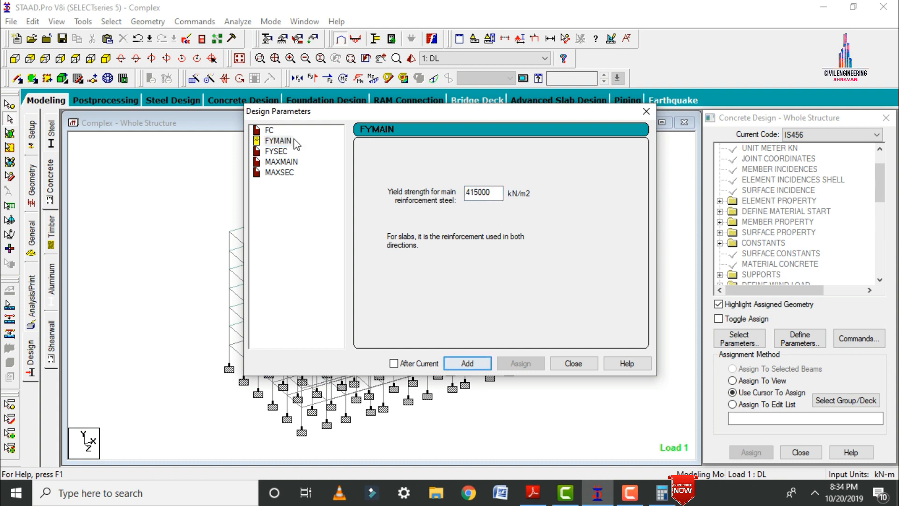
left_click(276, 151)
left_click_drag(481, 200, 421, 199)
type("415000")
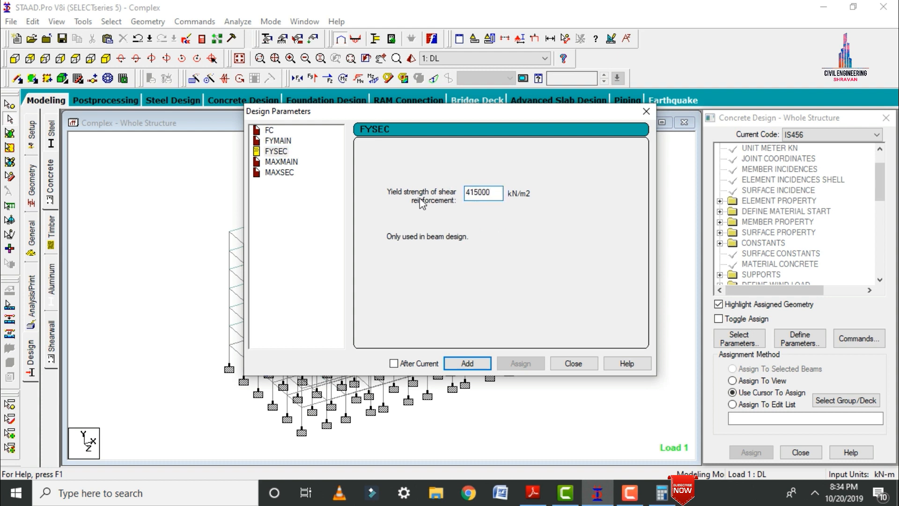
Add maximum reinforcement sizes of 20 mm for main bars (MAXMAIN) and 16 mm for secondary bars (MAXSEC).
left_click(280, 162)
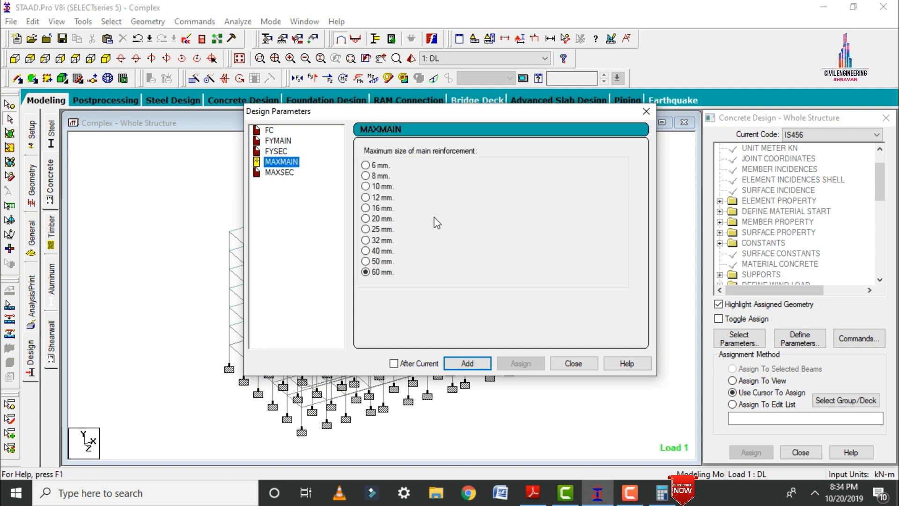
left_click(366, 219)
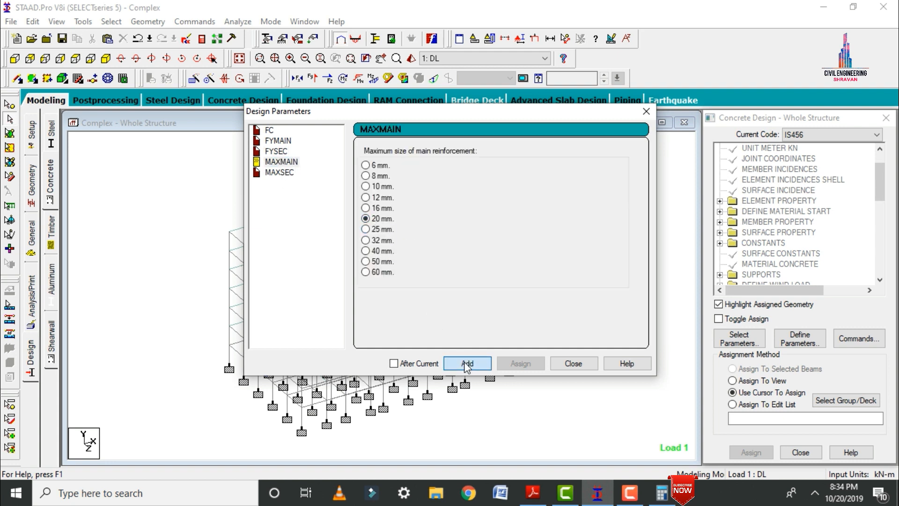
left_click(466, 363)
left_click(279, 172)
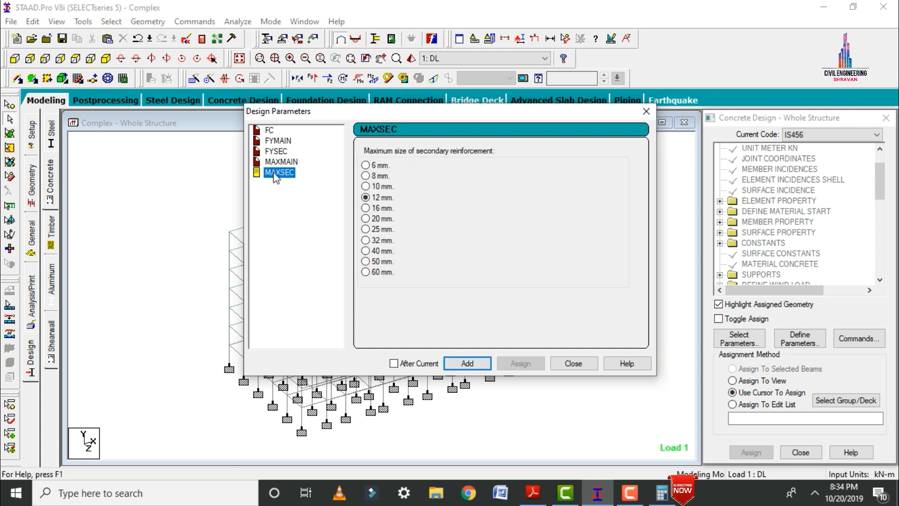
left_click(369, 211)
left_click(467, 364)
left_click(570, 363)
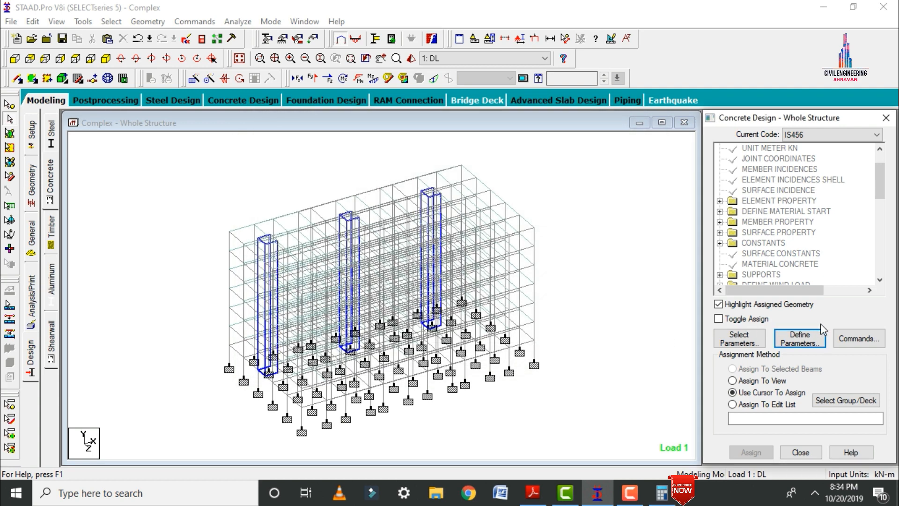
Add the Design Beam, Design Column, Design Slab/Element and Take Off commands to the concrete design.
left_click(844, 339)
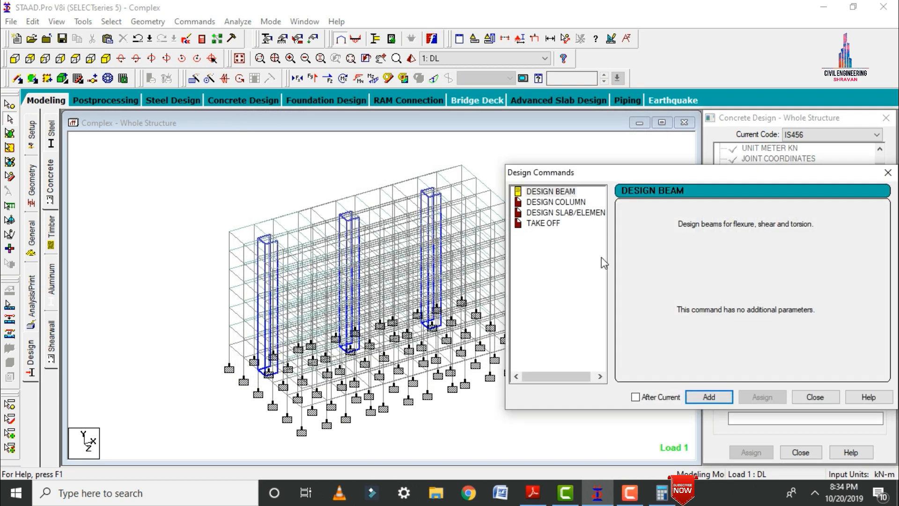
left_click(708, 398)
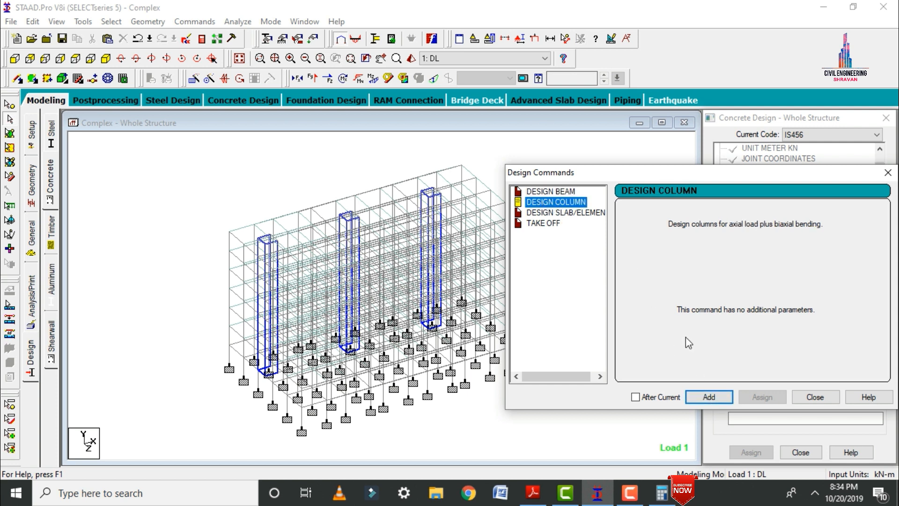
left_click(581, 213)
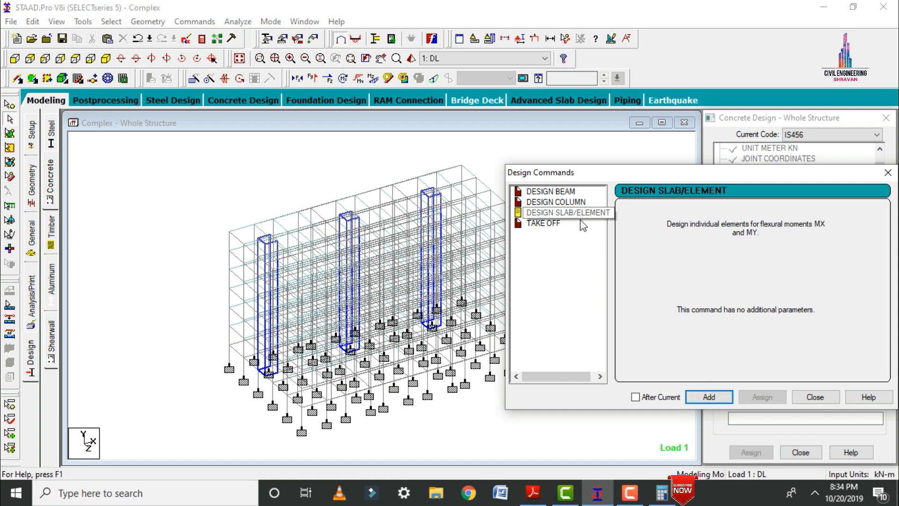
left_click(703, 396)
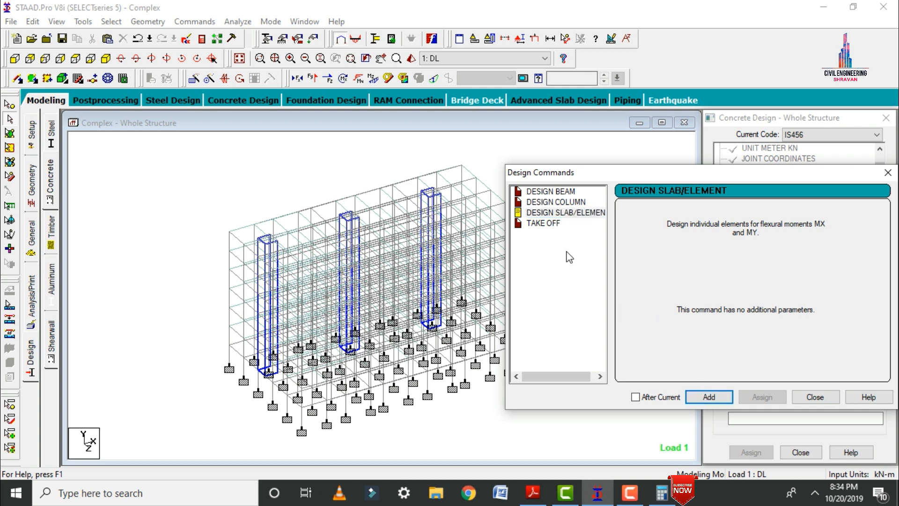
left_click(550, 227)
left_click(709, 398)
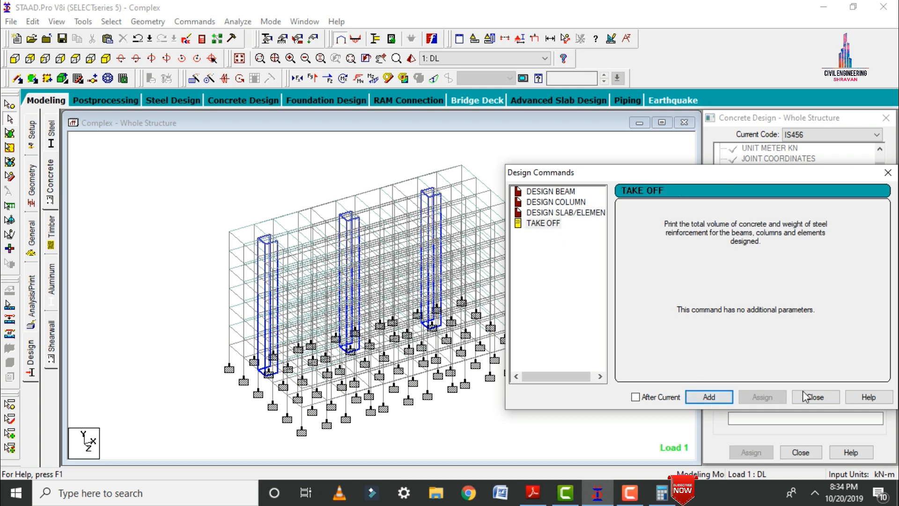
left_click(813, 394)
Assign the FC 25000 concrete strength parameter to the whole structure using Assign To View.
left_click_drag(880, 184, 886, 258)
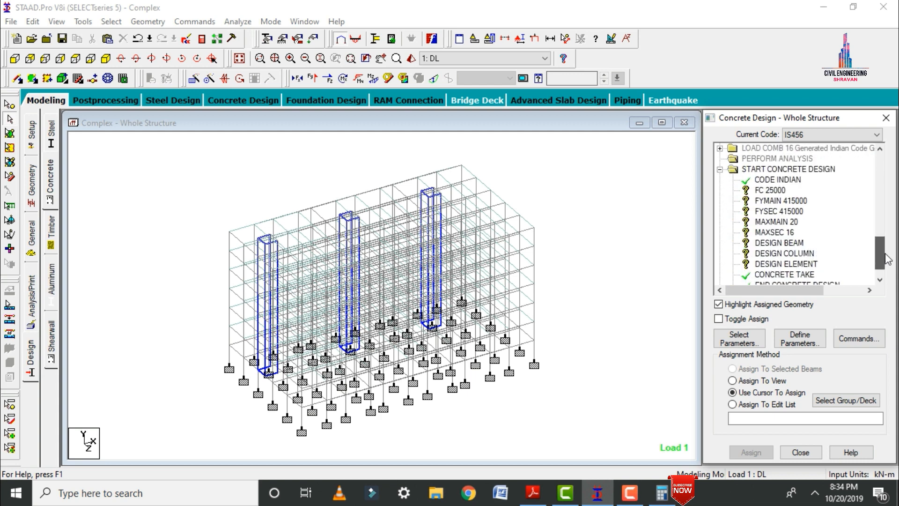
left_click(762, 192)
left_click(761, 381)
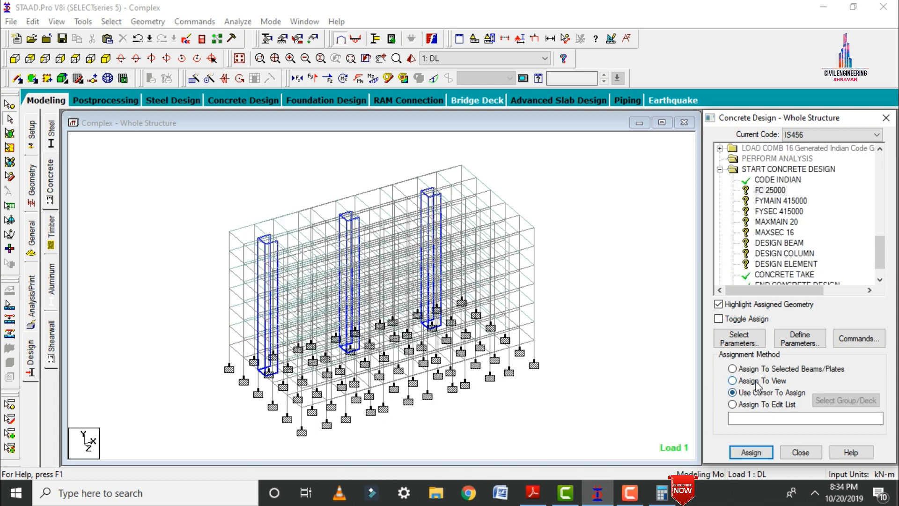
left_click(753, 453)
left_click(807, 321)
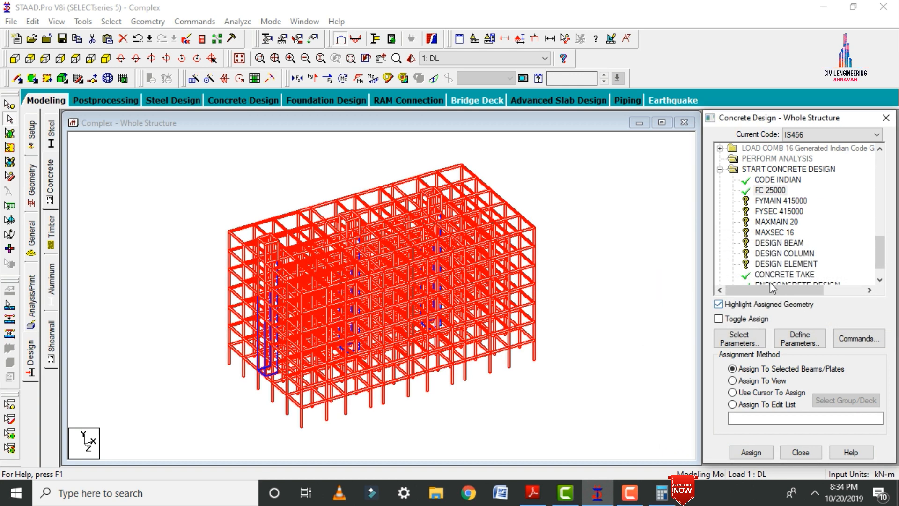
Assign the FYMAIN 415000 and FYSEC 415000 steel strength parameters to the whole view.
left_click(760, 201)
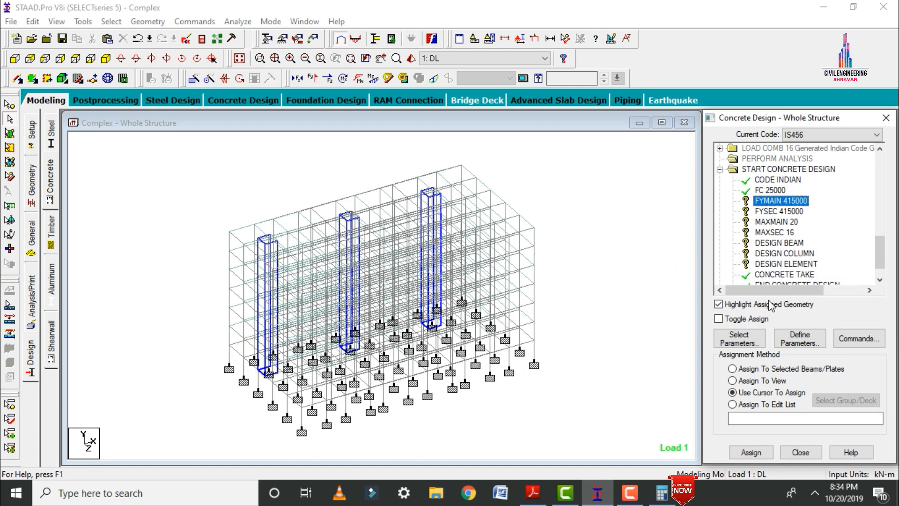
left_click(748, 380)
left_click(751, 452)
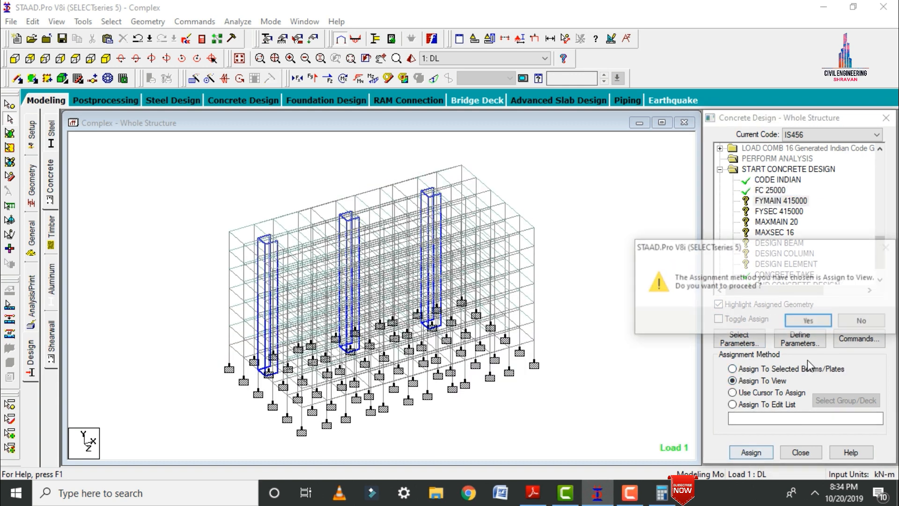
left_click(807, 320)
left_click(777, 211)
left_click(749, 381)
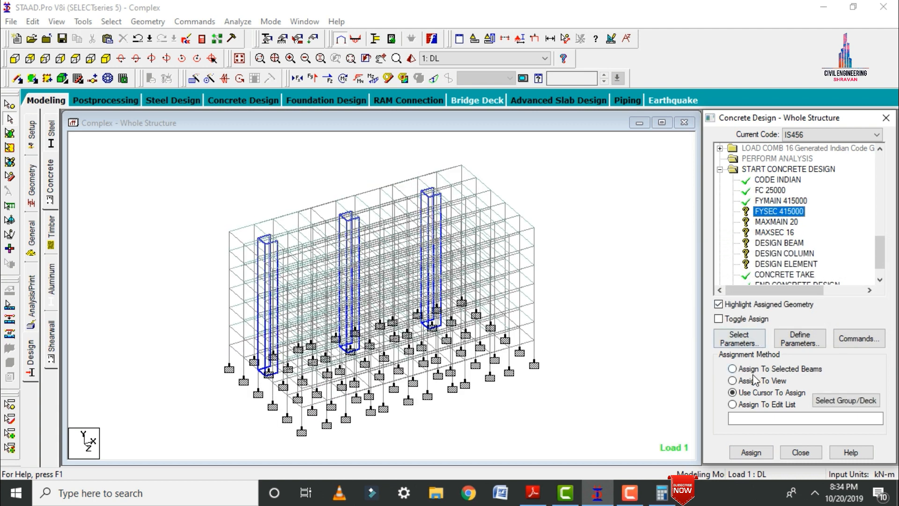
left_click(751, 452)
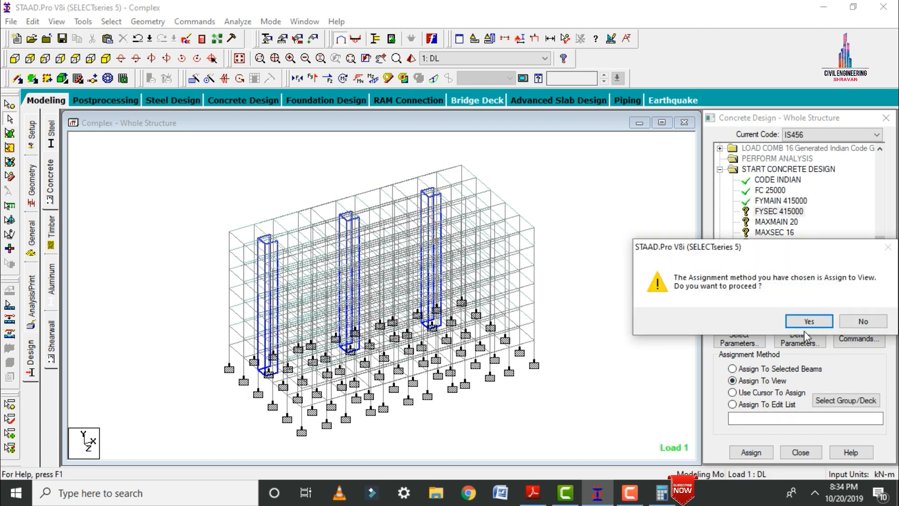
left_click(805, 319)
Assign the MAXMAIN 20 and MAXSEC 16 reinforcement size parameters to the whole view.
left_click(776, 222)
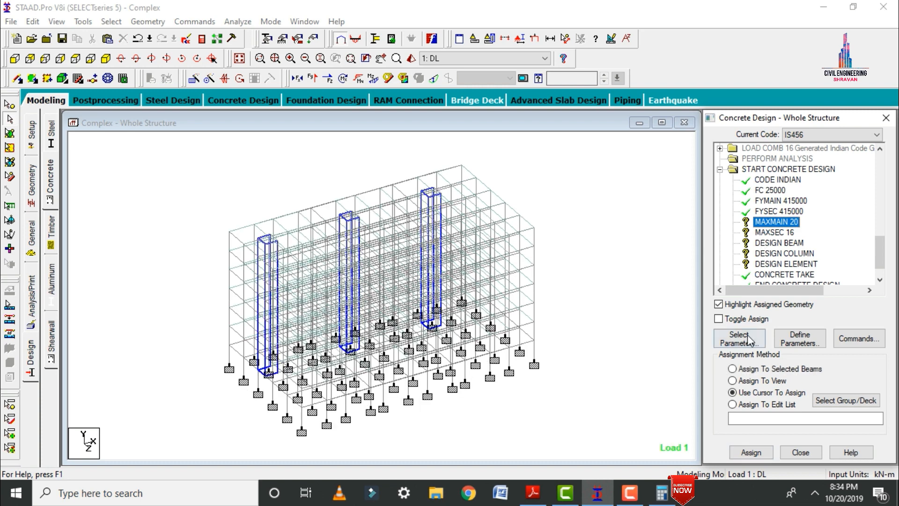
left_click(732, 380)
left_click(751, 453)
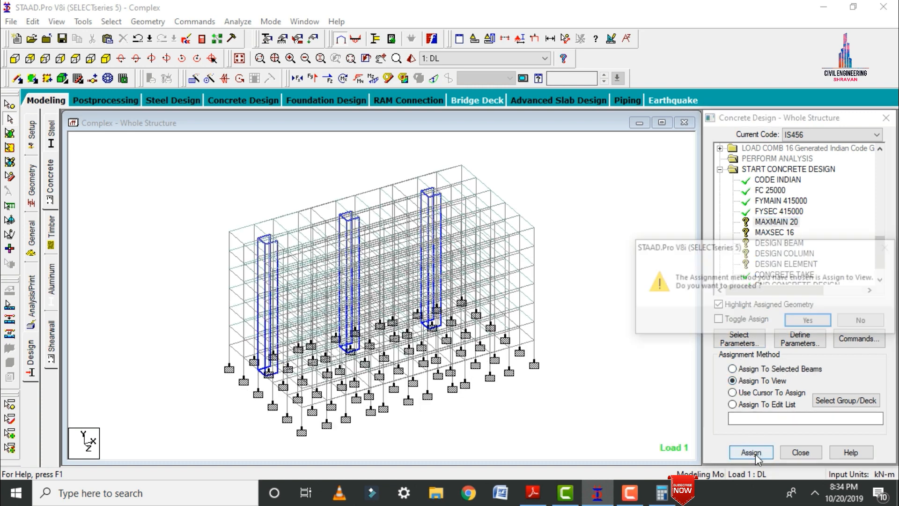
left_click(806, 319)
left_click(772, 232)
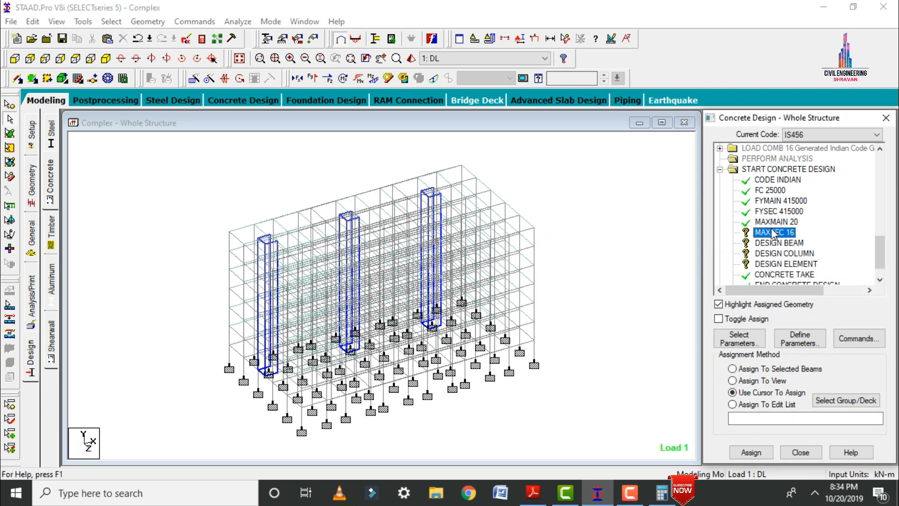
left_click(744, 380)
left_click(751, 452)
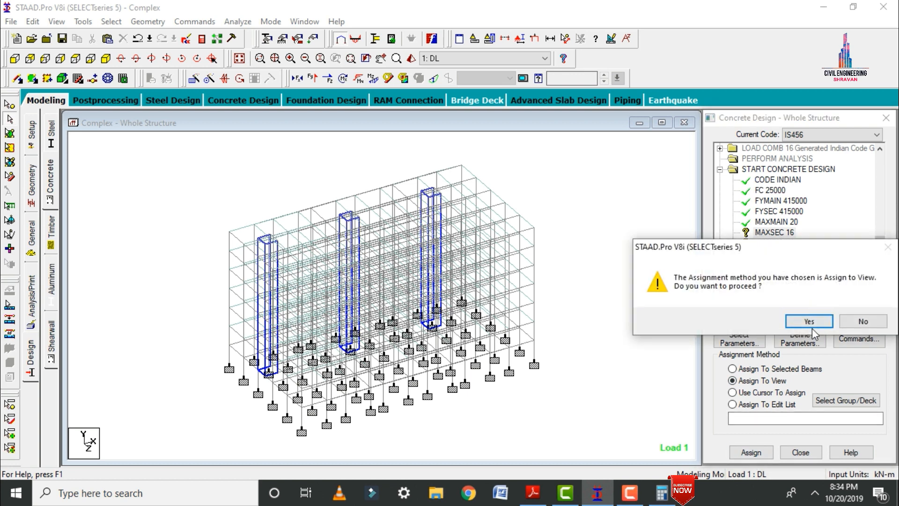
left_click(810, 322)
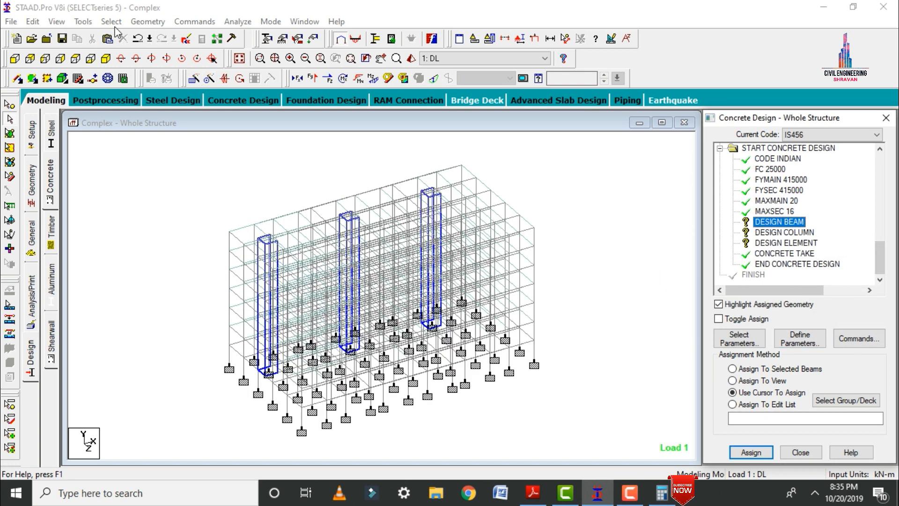
Assign the Design Beam command to all beams parallel to the X and Z axes.
left_click(111, 21)
mouse_move(234, 257)
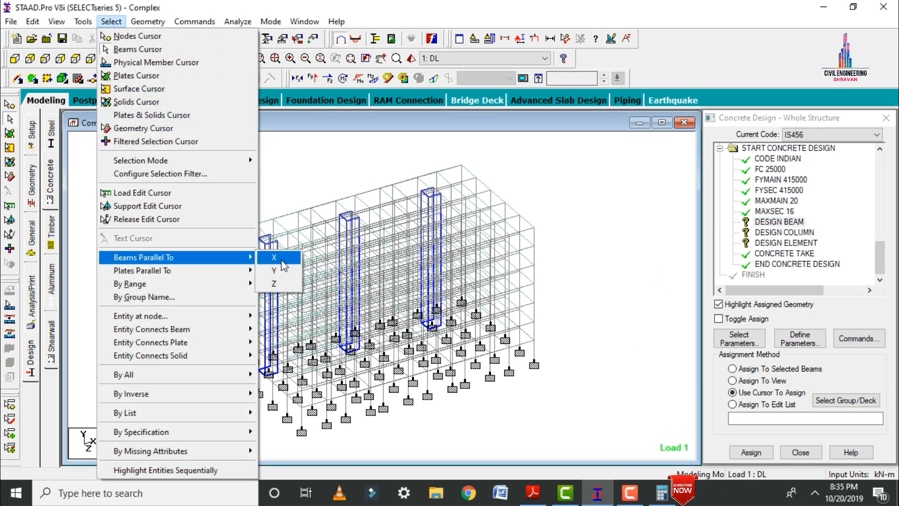
left_click(283, 263)
left_click(110, 22)
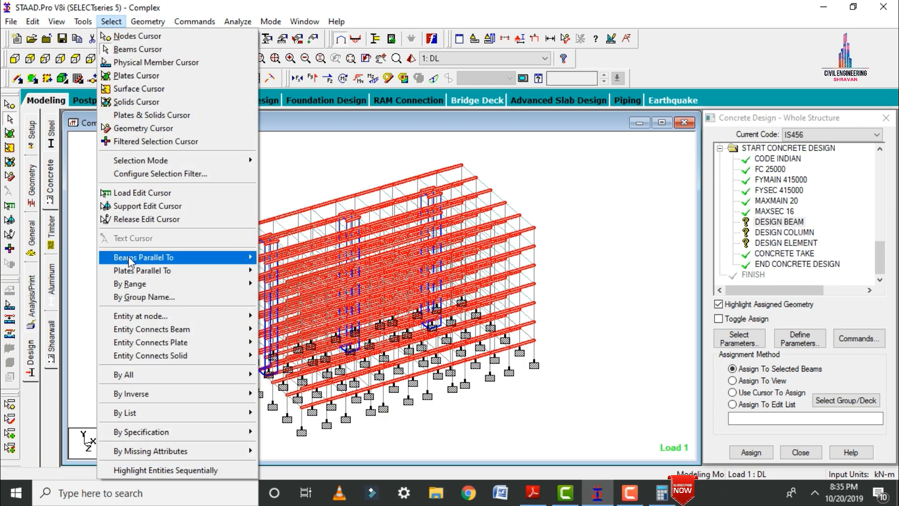
mouse_move(131, 261)
left_click(275, 290)
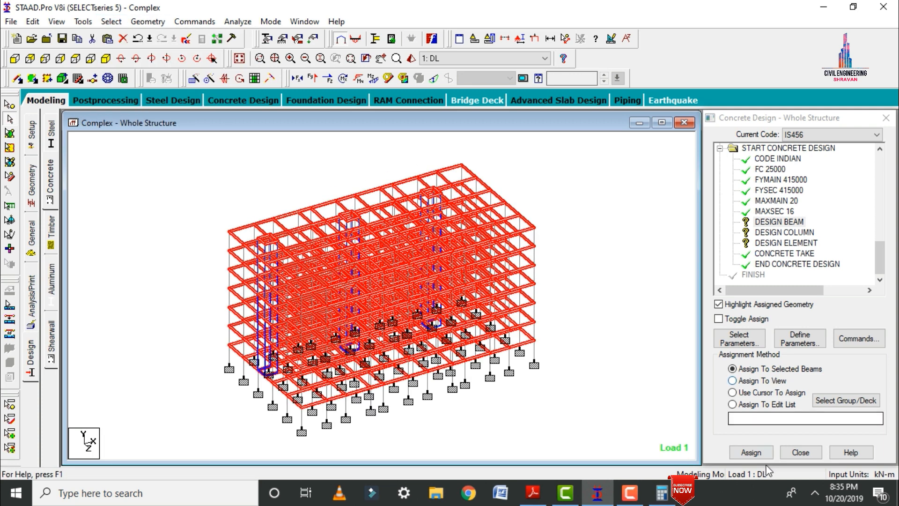
left_click(751, 452)
left_click(809, 322)
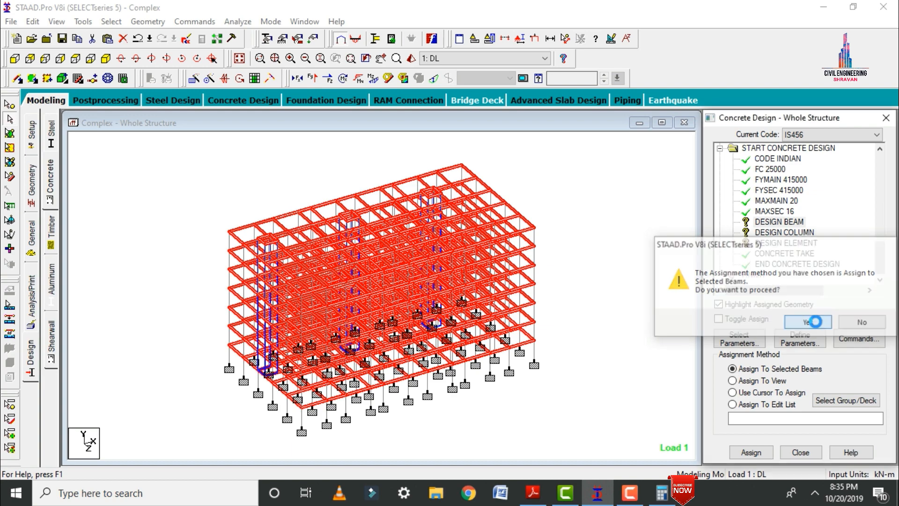
Assign the Design Column command to all members parallel to the Y axis.
left_click(776, 232)
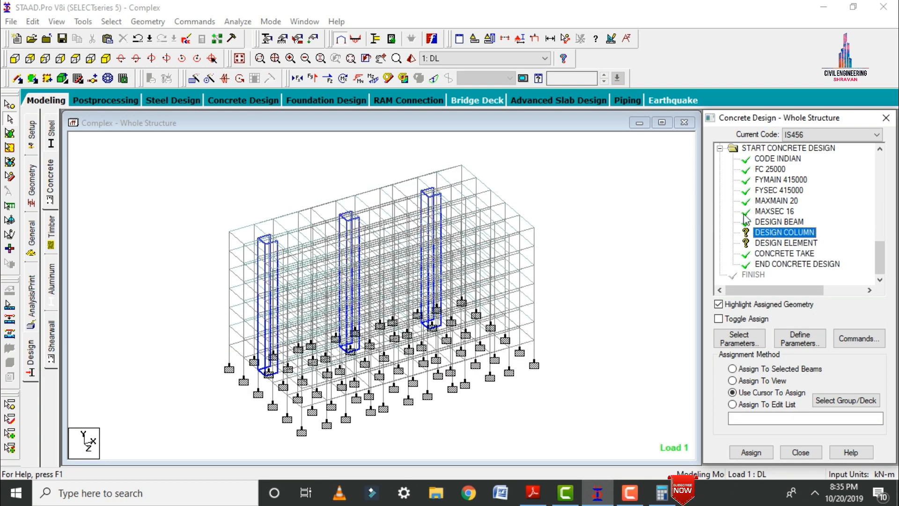
left_click(111, 21)
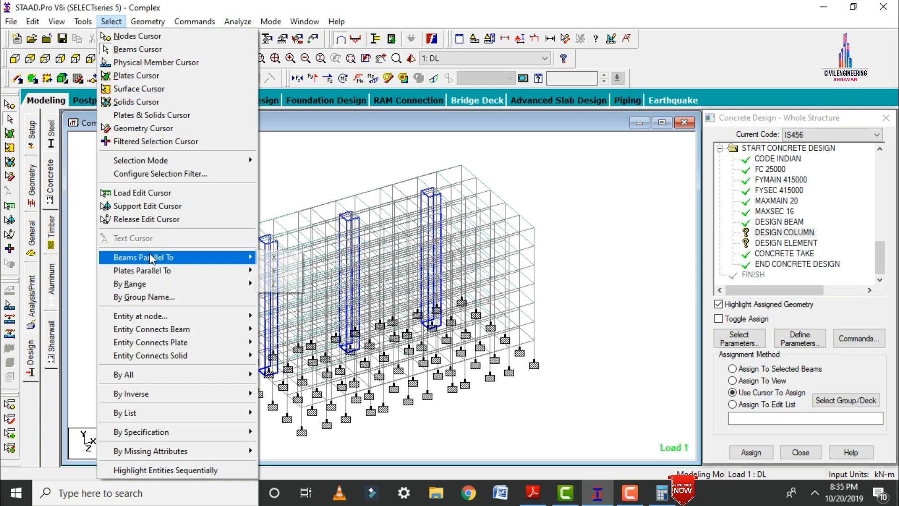
mouse_move(204, 257)
left_click(280, 277)
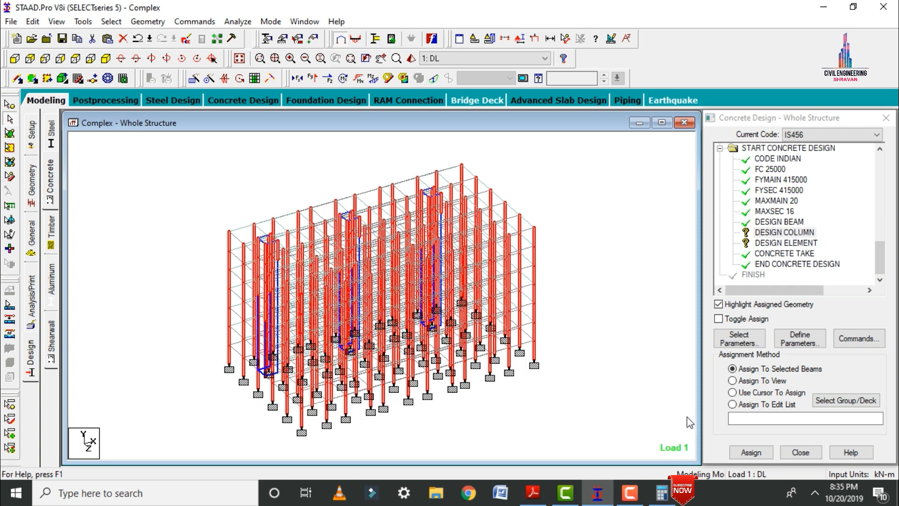
left_click(751, 450)
left_click(804, 323)
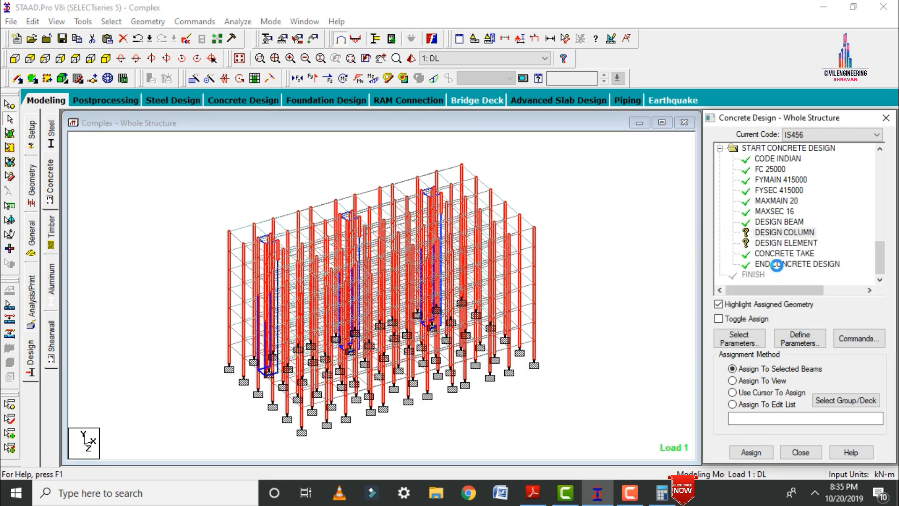
Assign the Design Element command to all plates in the view.
left_click(775, 244)
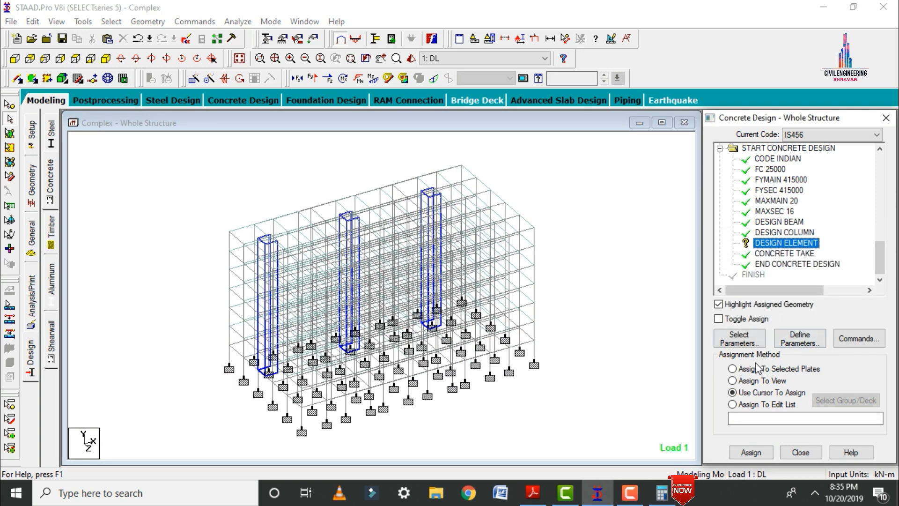
left_click(745, 381)
left_click(753, 452)
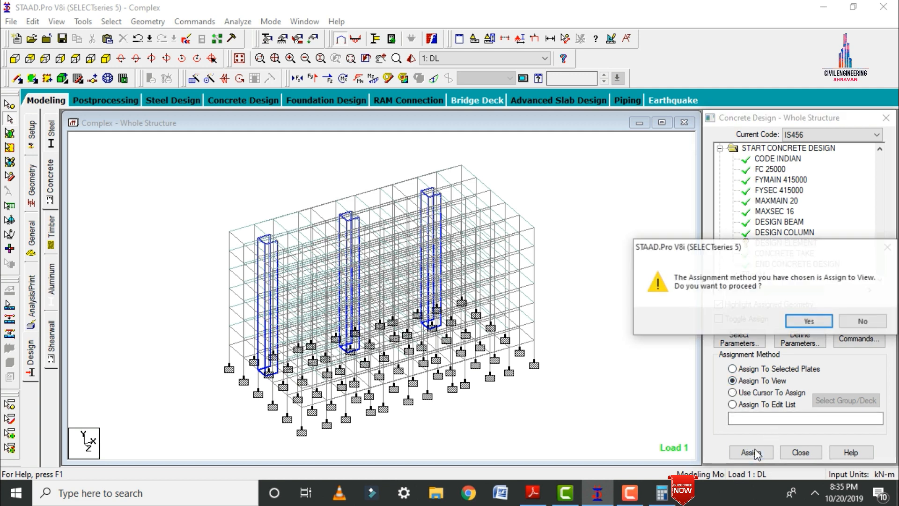
left_click(807, 321)
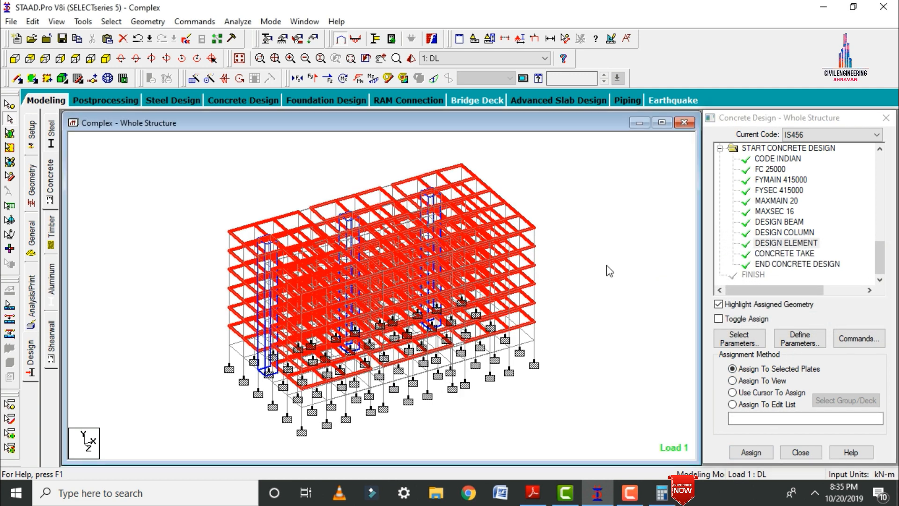
Add a Perform Analysis command with the No Print option after the concrete design block.
left_click(31, 307)
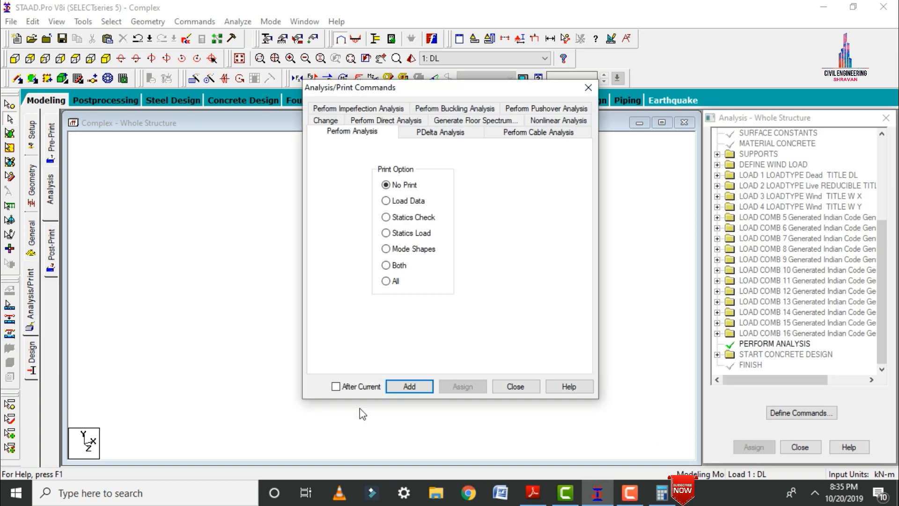
left_click(406, 387)
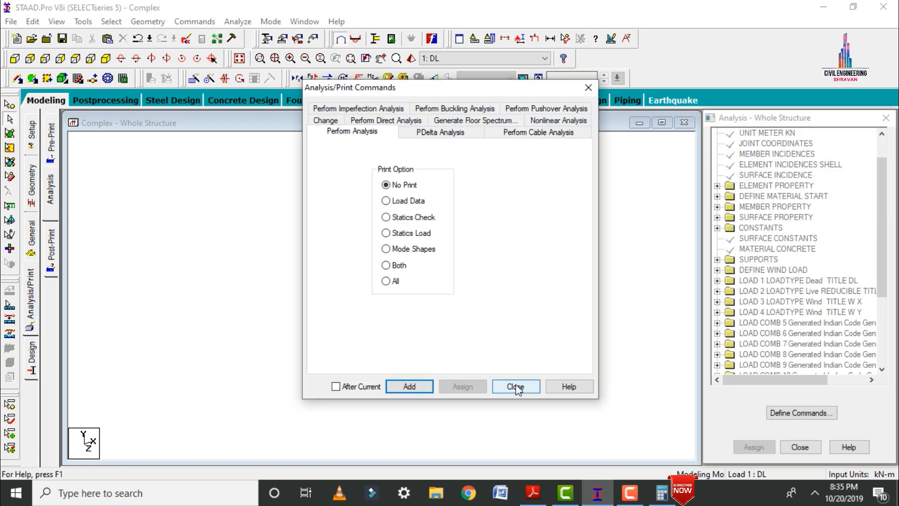
left_click(515, 387)
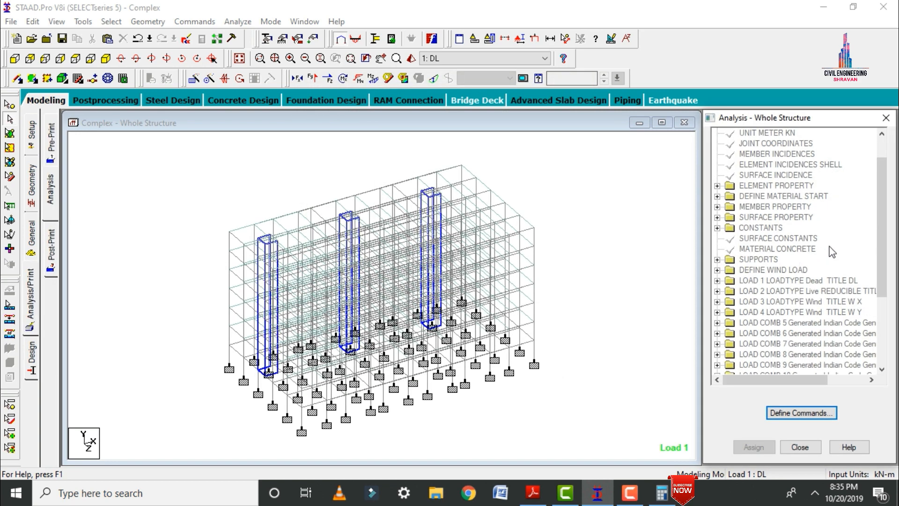
left_click_drag(882, 229, 894, 317)
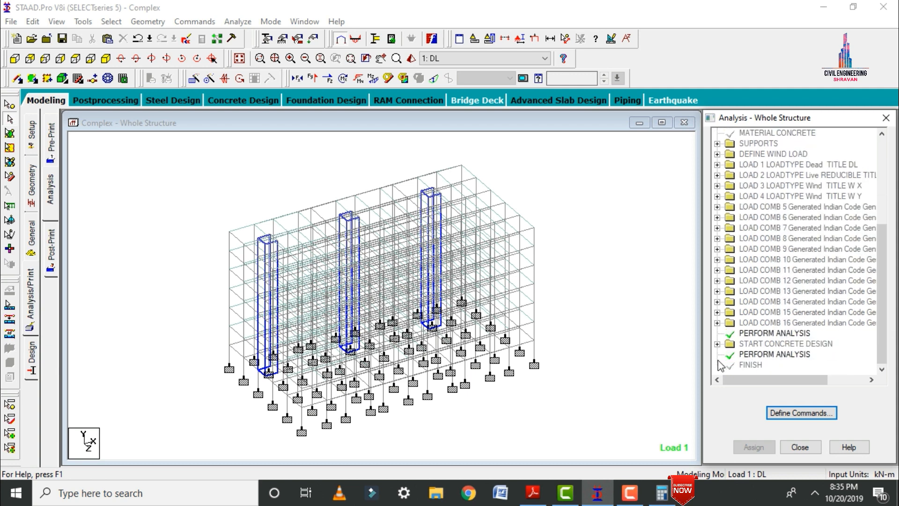
Run the analysis and design, and continue to Post Processing Mode when it is done.
left_click(240, 22)
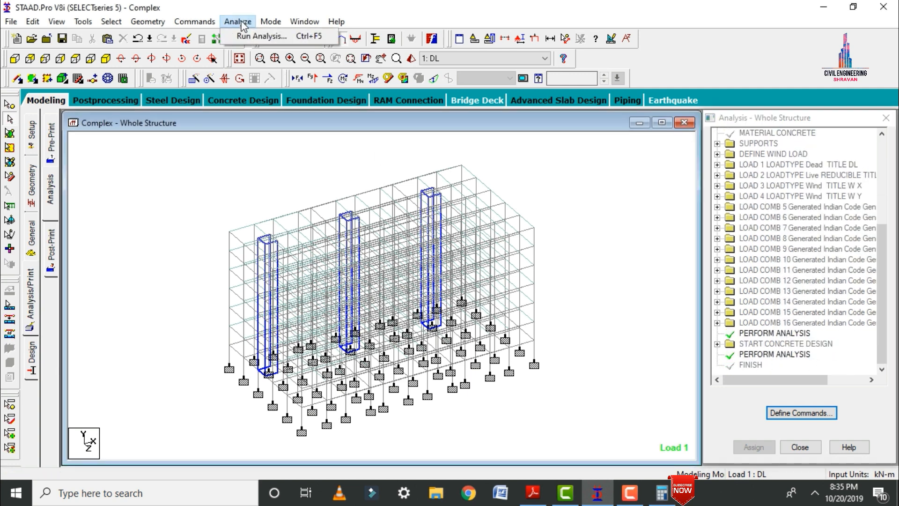
left_click(263, 36)
left_click(361, 277)
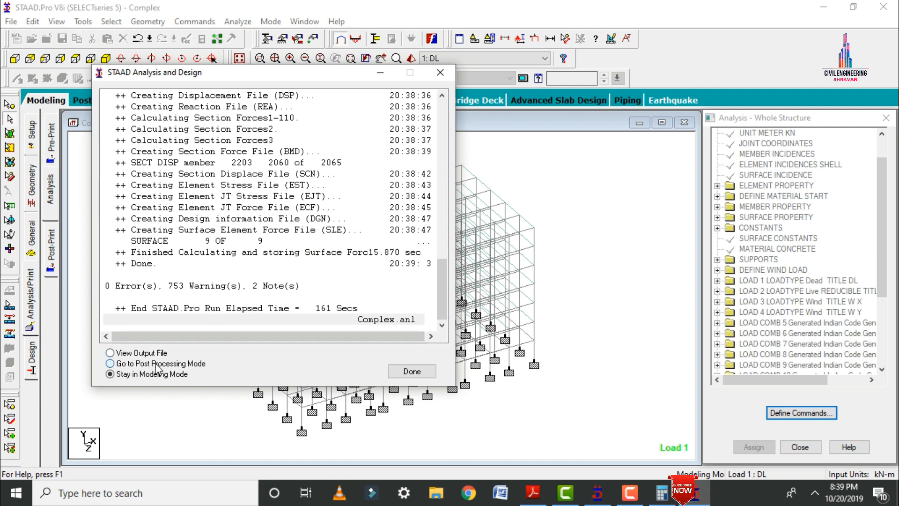
left_click(412, 371)
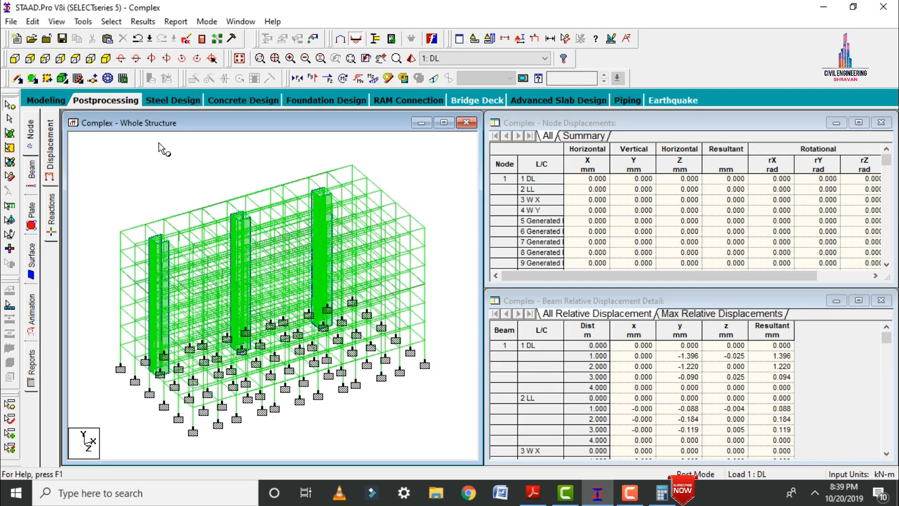
In the beam results, hide the bending moment diagram and examine the concrete design of beam 1703 and top-storey corner column 2129.
left_click(32, 180)
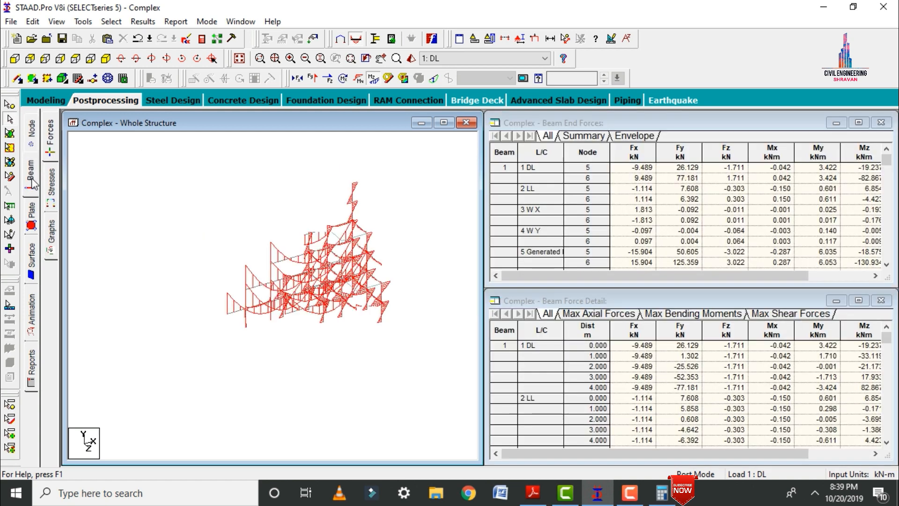
left_click(374, 80)
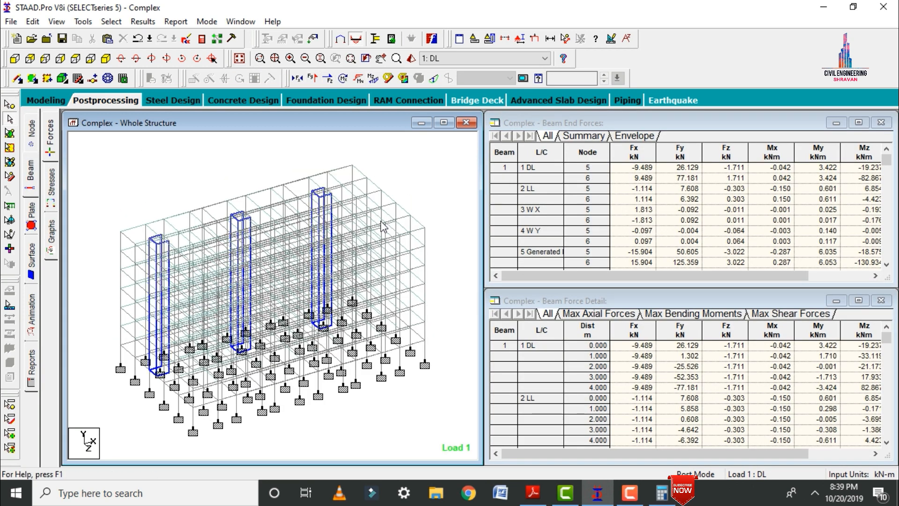
left_click(418, 336)
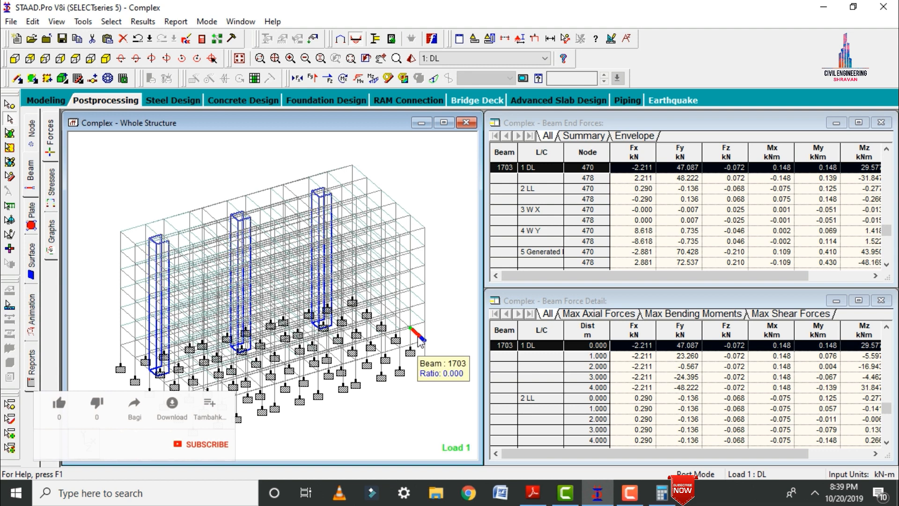
double_click(418, 336)
left_click(524, 117)
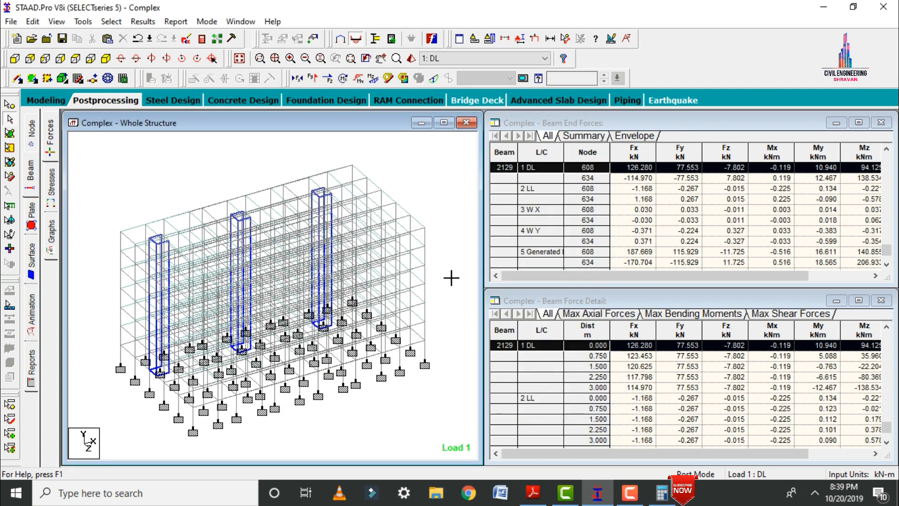
double_click(425, 243)
left_click(521, 114)
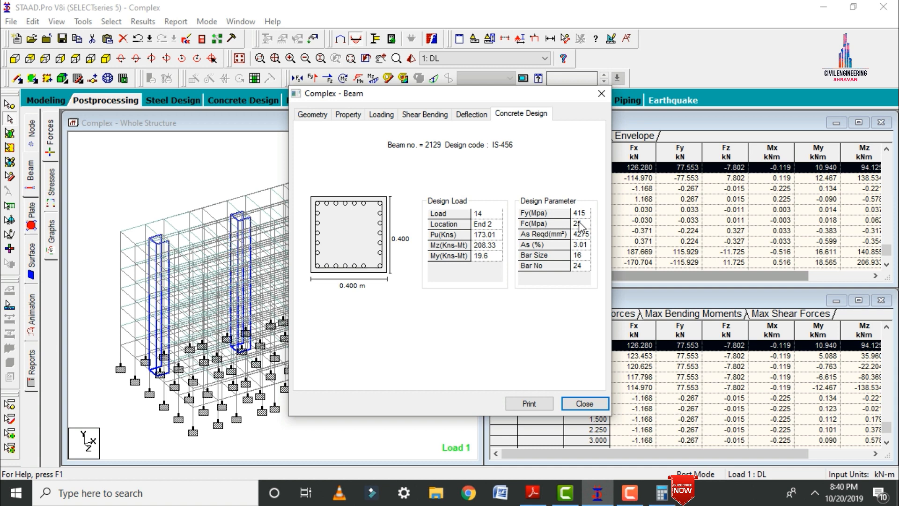
Close the column's result details and review the concrete design results of the beams and columns in the analysis output file.
left_click(601, 93)
left_click(457, 221)
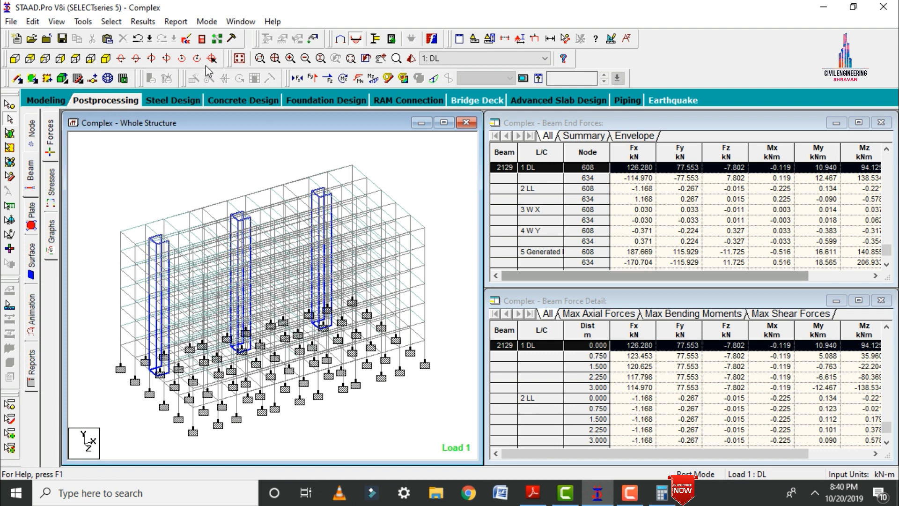
left_click(201, 39)
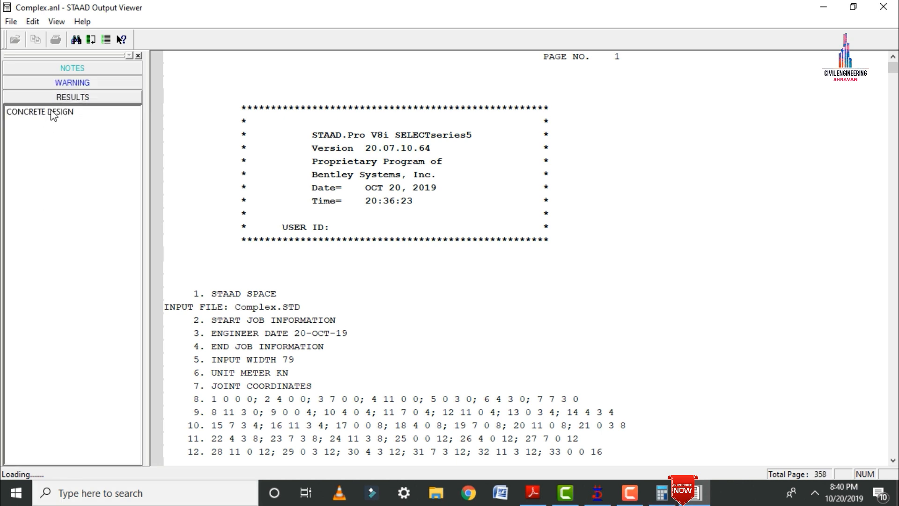
left_click(50, 112)
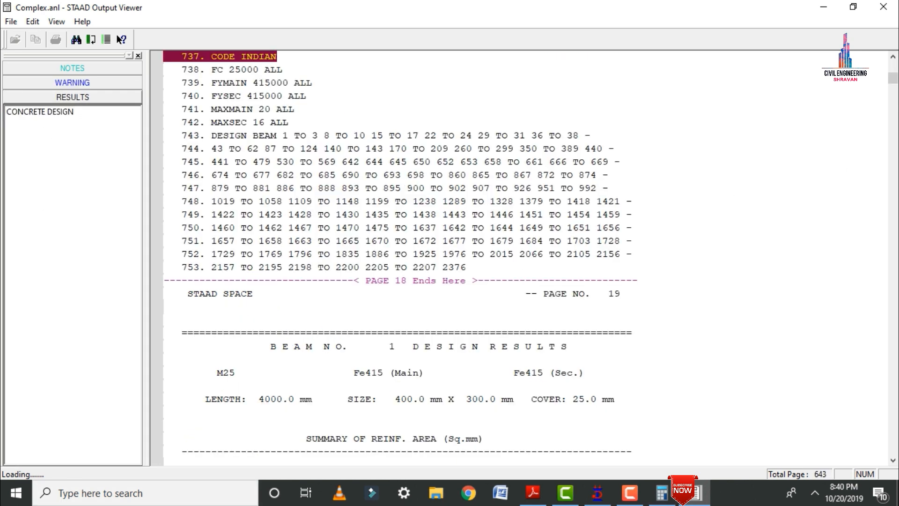
left_click_drag(892, 77, 894, 443)
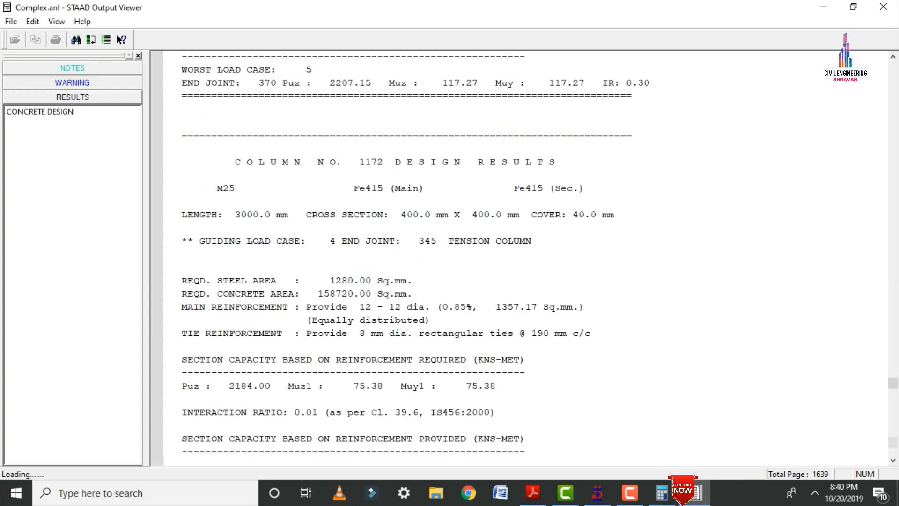
left_click(883, 6)
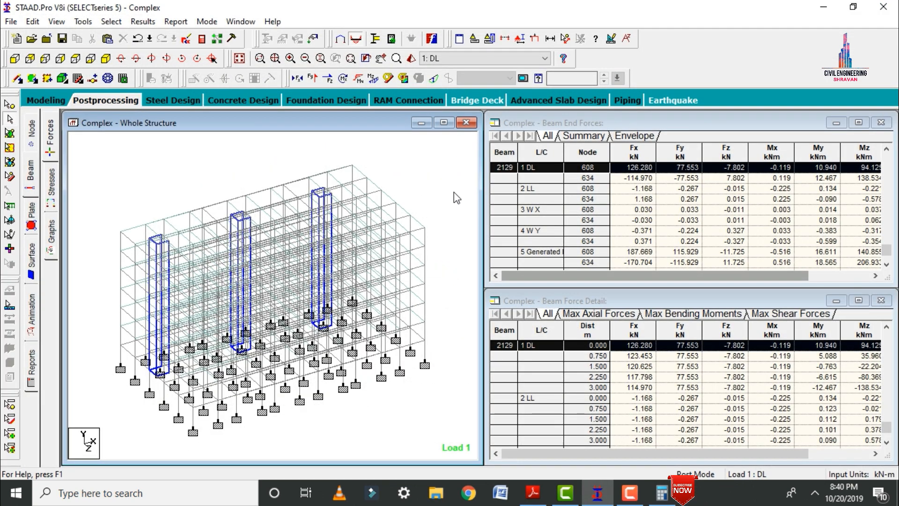
Show the whole complex as a full-size 3D rendered view and examine it from several sides.
left_click(411, 60)
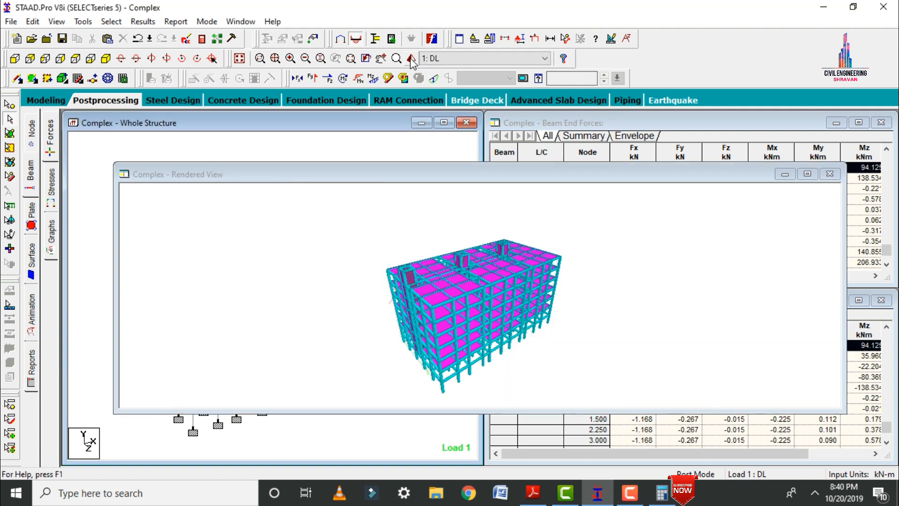
left_click(807, 174)
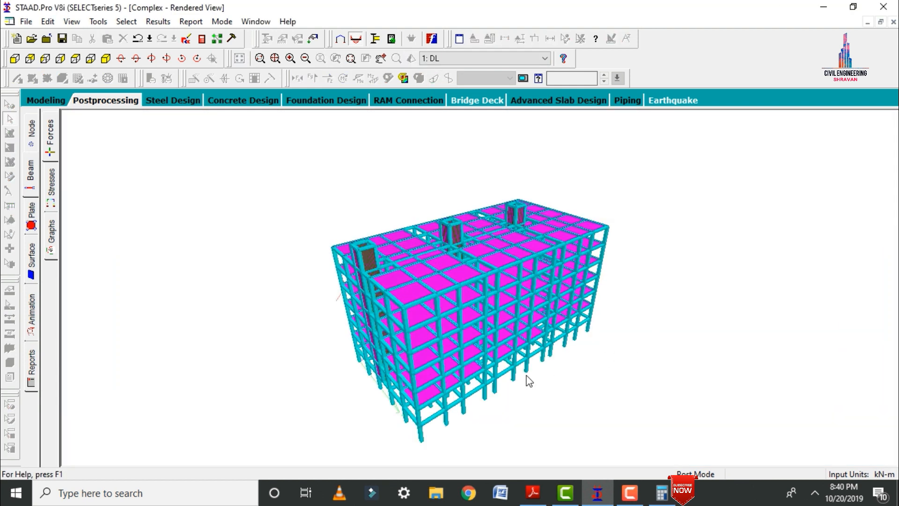
left_click_drag(524, 357, 721, 321)
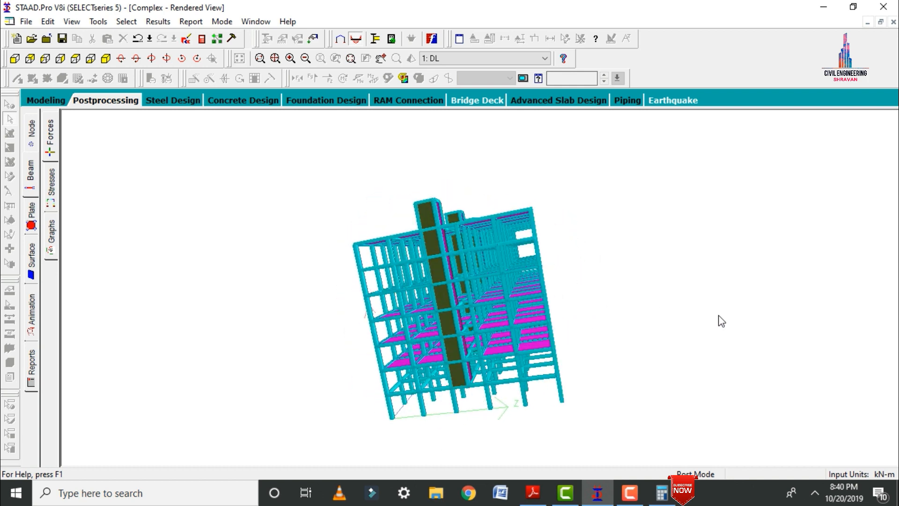
left_click_drag(392, 251, 503, 328)
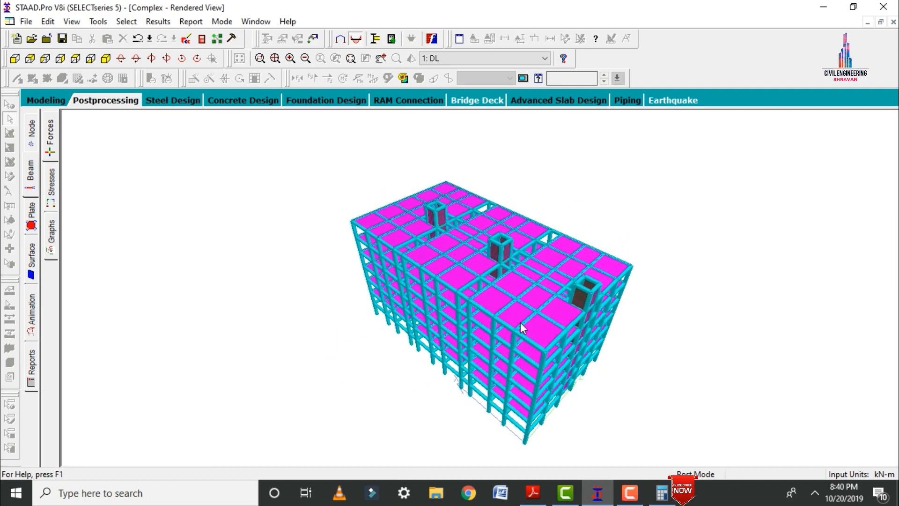